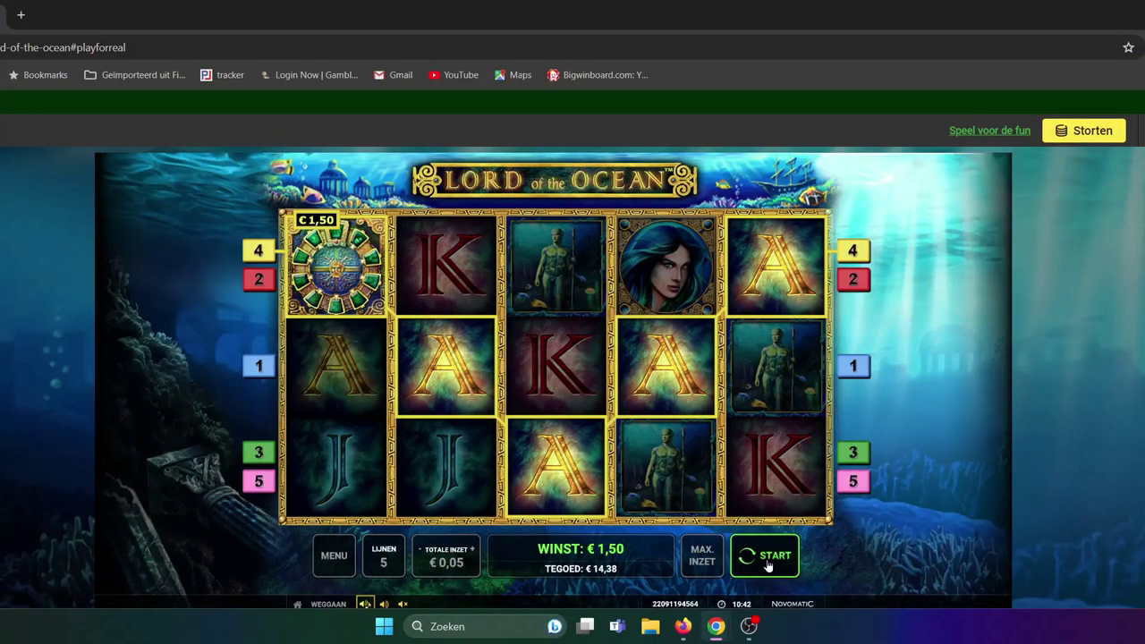
- Spin Lord of the Ocean at €0,05 until scatters award 10 free games with Poseidon expanding
{"action": "left_click", "coordinate": [768, 565]}
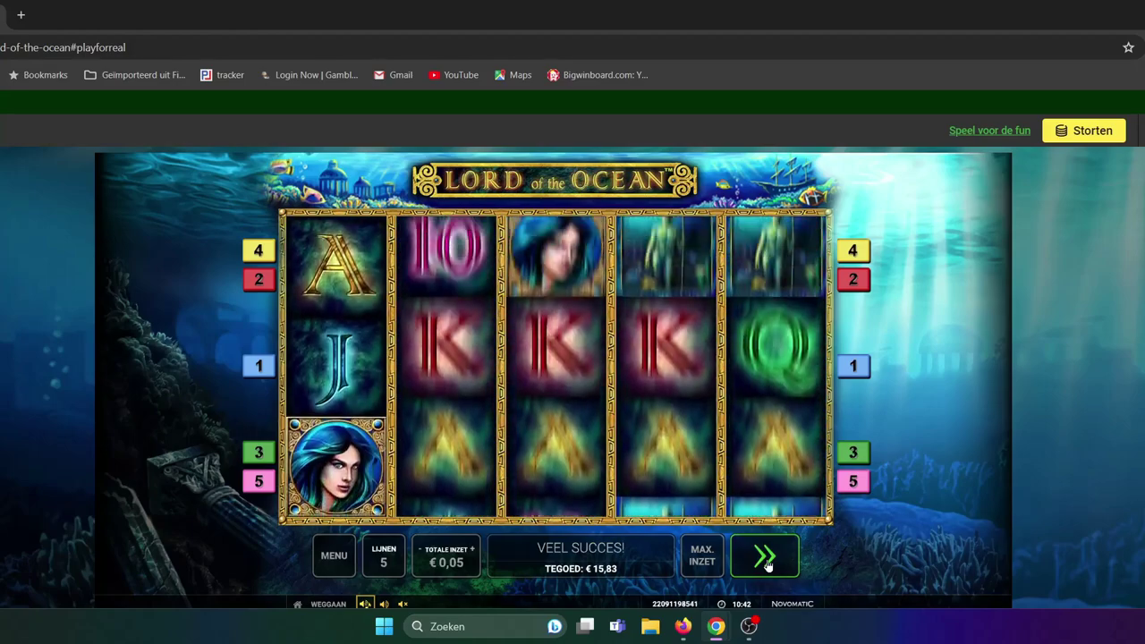
{"action": "left_click", "coordinate": [768, 565]}
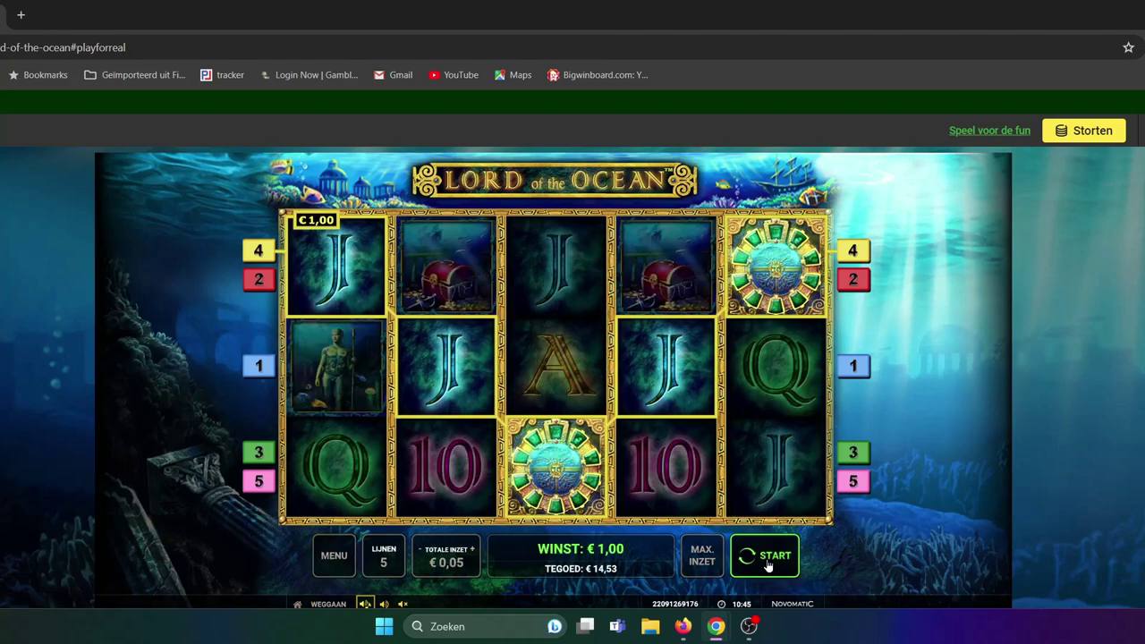
{"action": "left_click", "coordinate": [768, 566]}
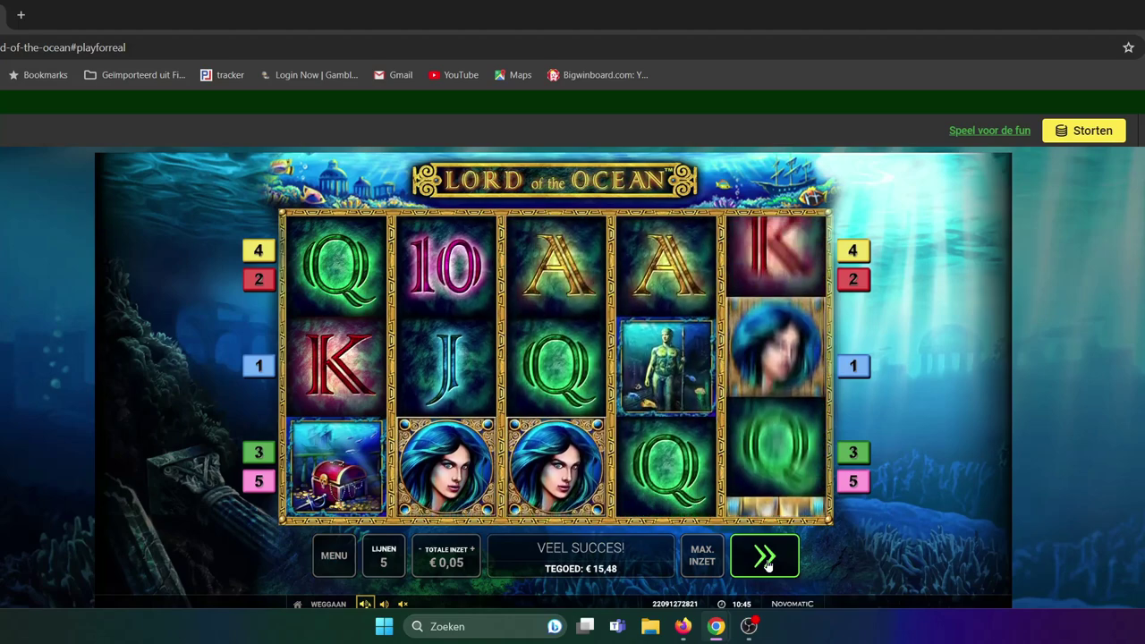
{"action": "left_click", "coordinate": [768, 565]}
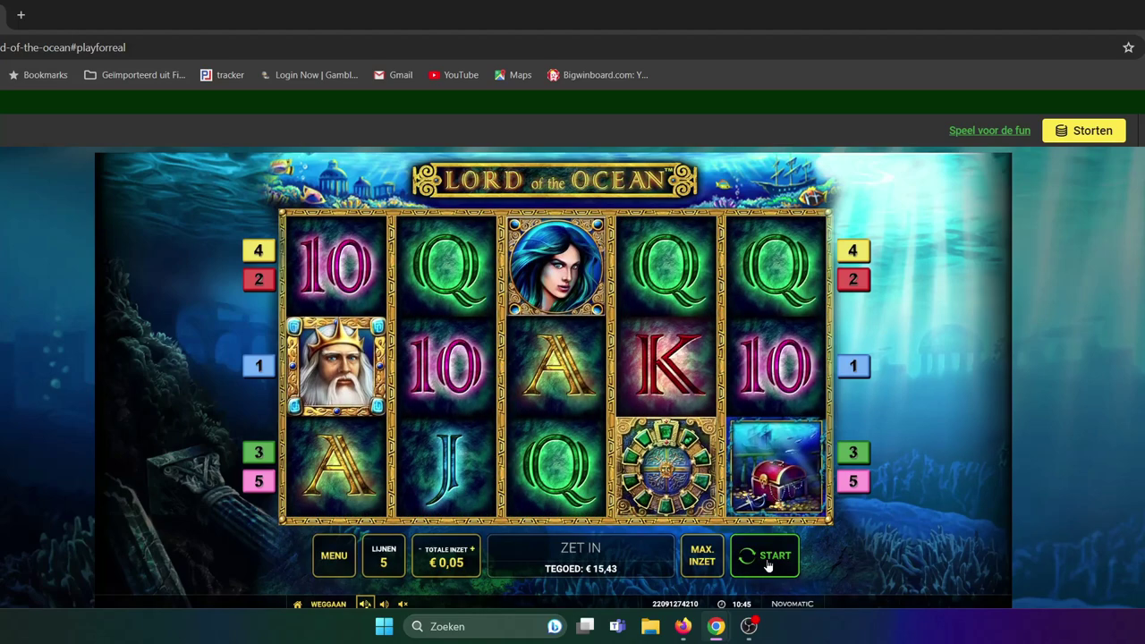
{"action": "left_click", "coordinate": [768, 566]}
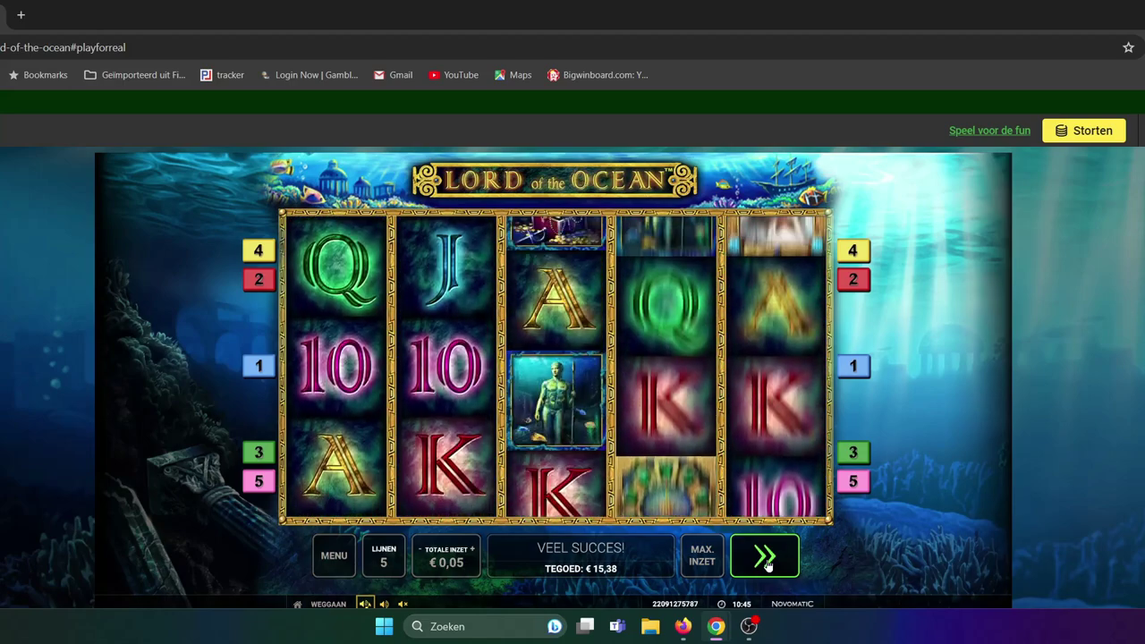
{"action": "left_click", "coordinate": [768, 565]}
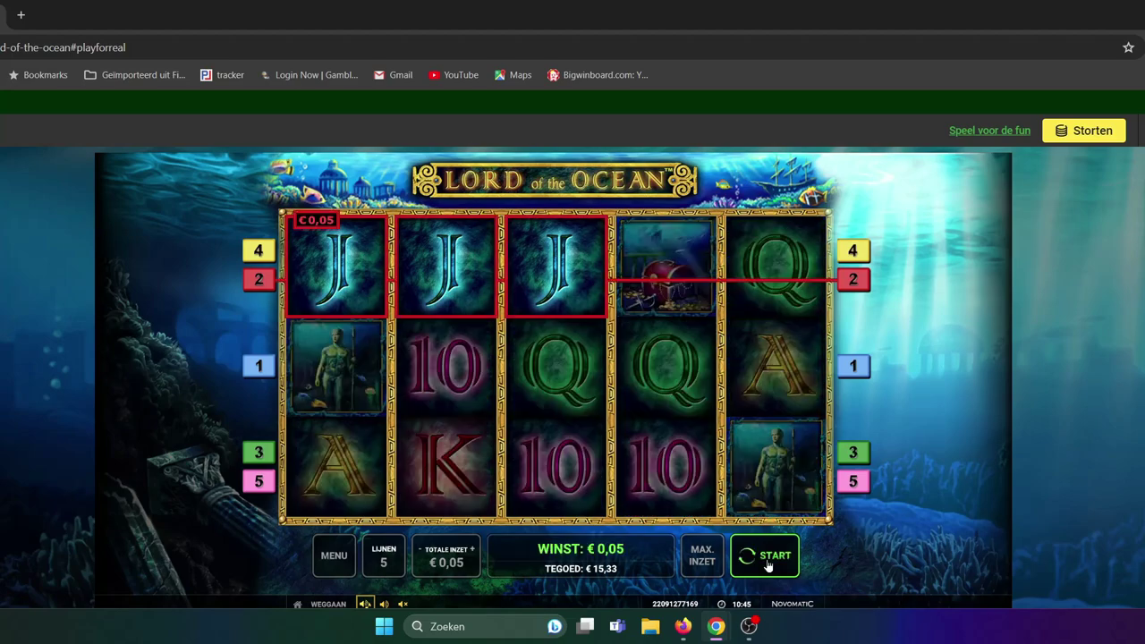
{"action": "left_click", "coordinate": [768, 565]}
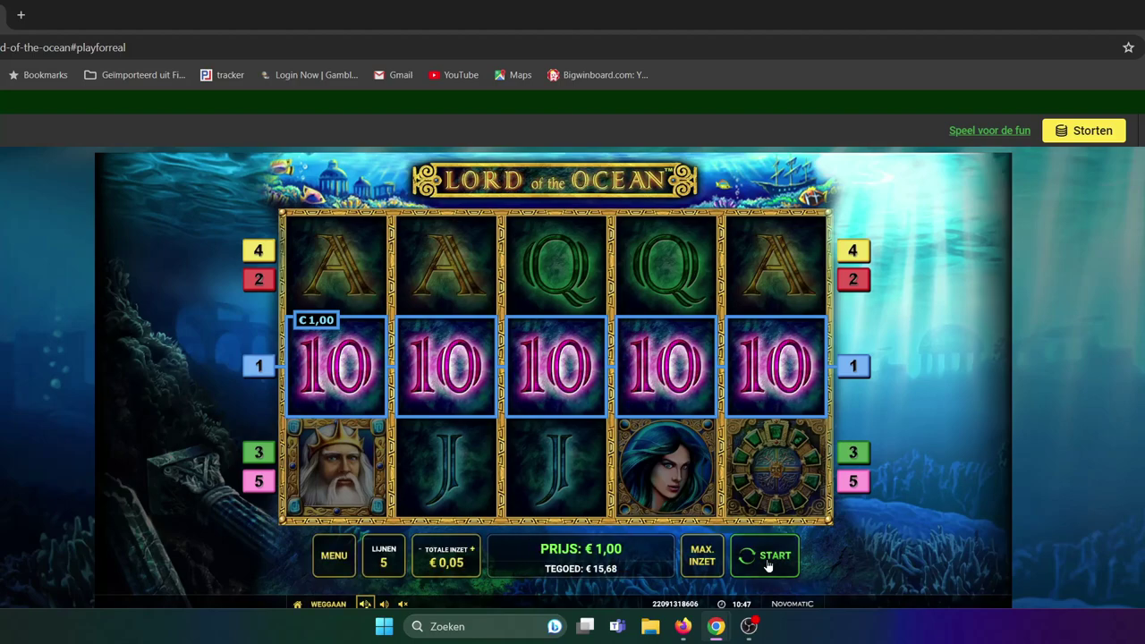
{"action": "left_click", "coordinate": [768, 566]}
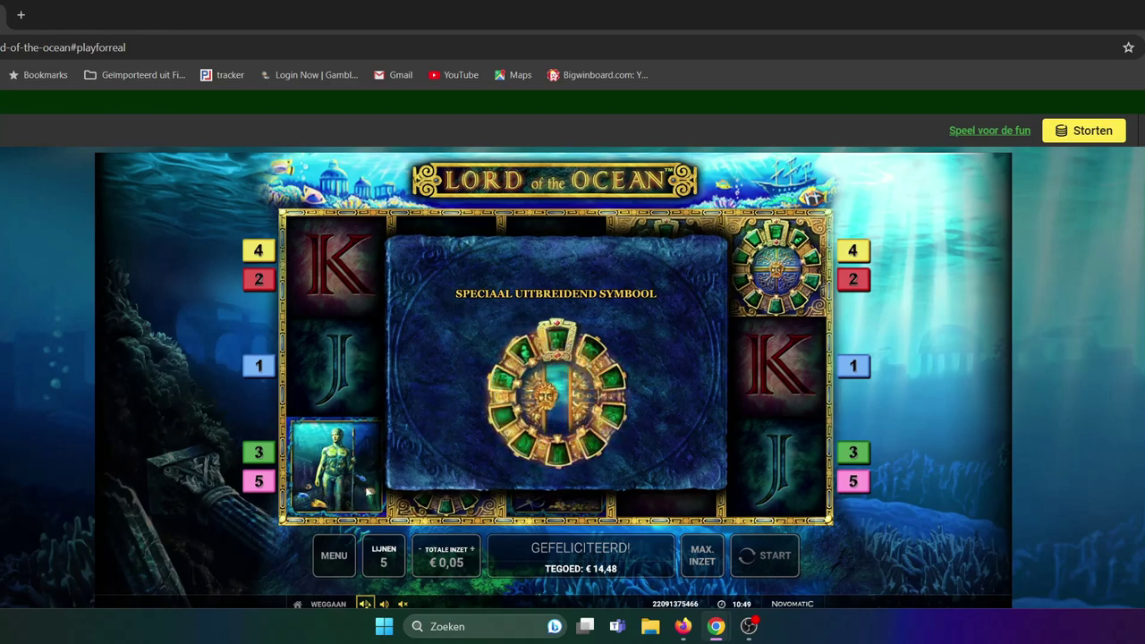
- Dismiss the Poseidon expanding-symbol notice and play the 10 free games, winning €5,70
{"action": "left_click", "coordinate": [759, 558]}
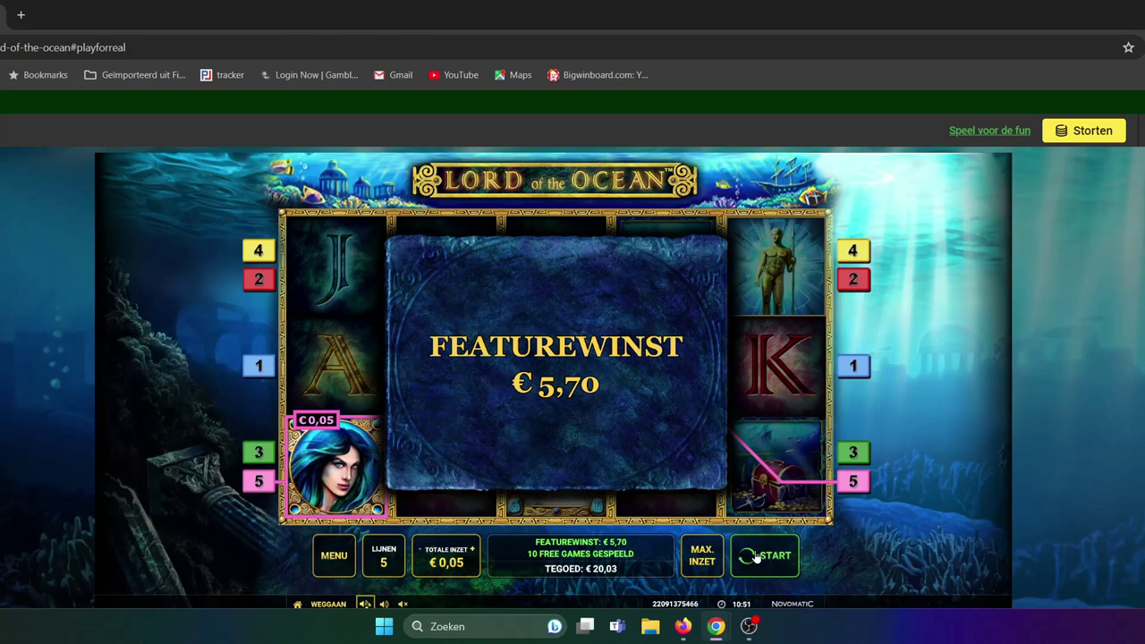
- Close the €5,70 win summary and start the retriggered free games with Q expanding
{"action": "left_click", "coordinate": [756, 557]}
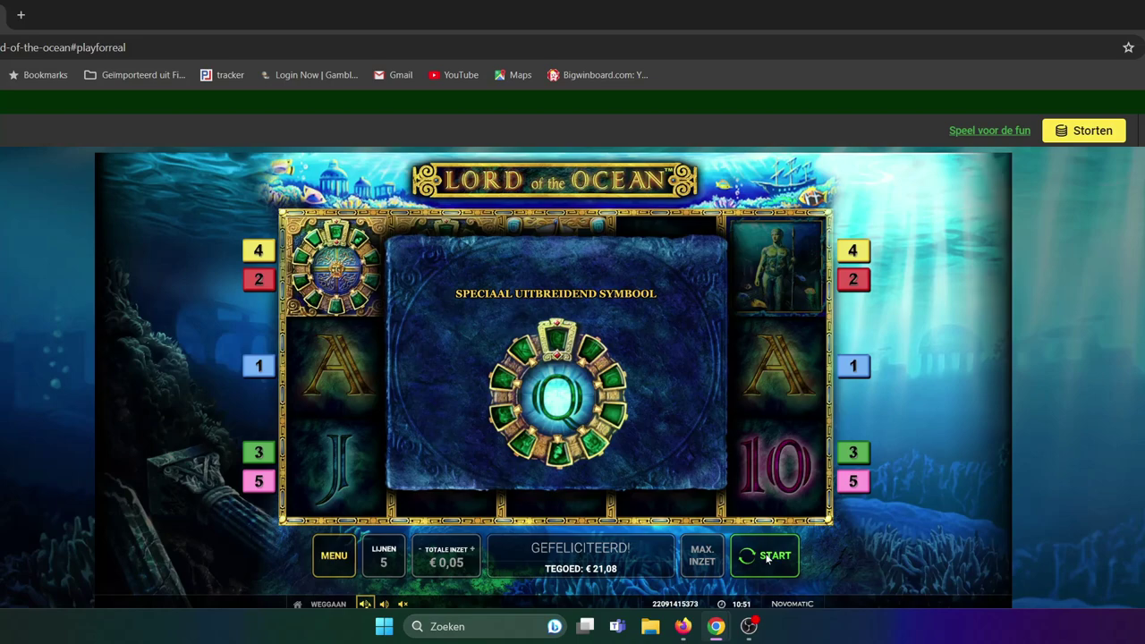
{"action": "left_click", "coordinate": [767, 559]}
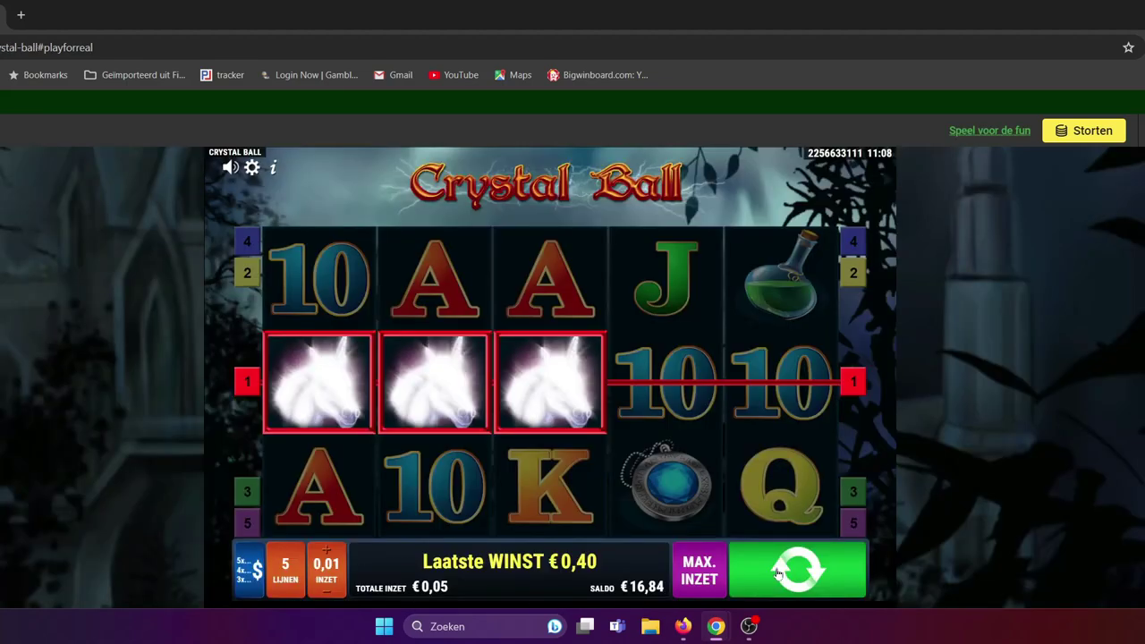
- Play ten €0,05 Crystal Ball spins, leaving the balance at €16,54
{"action": "left_click", "coordinate": [779, 575]}
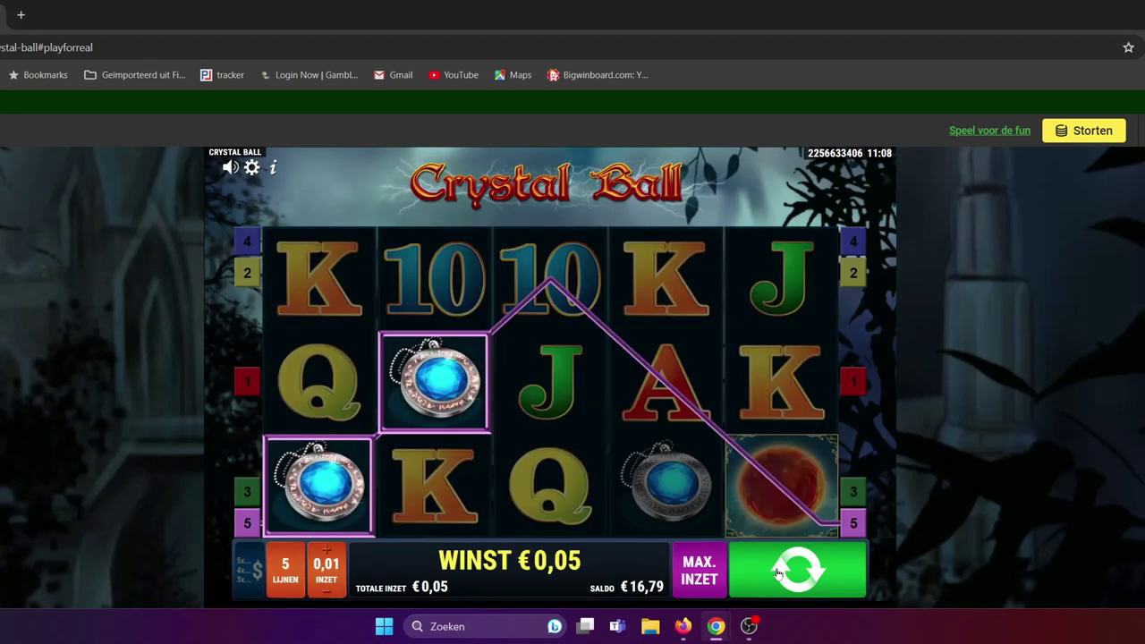
{"action": "left_click", "coordinate": [779, 575]}
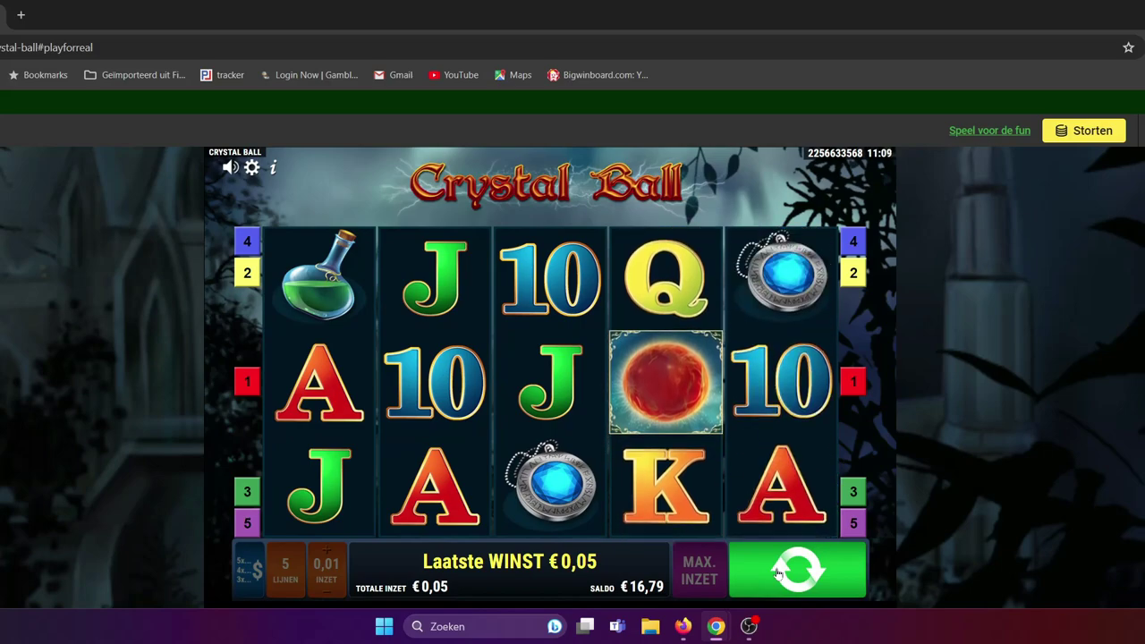
{"action": "left_click", "coordinate": [778, 574]}
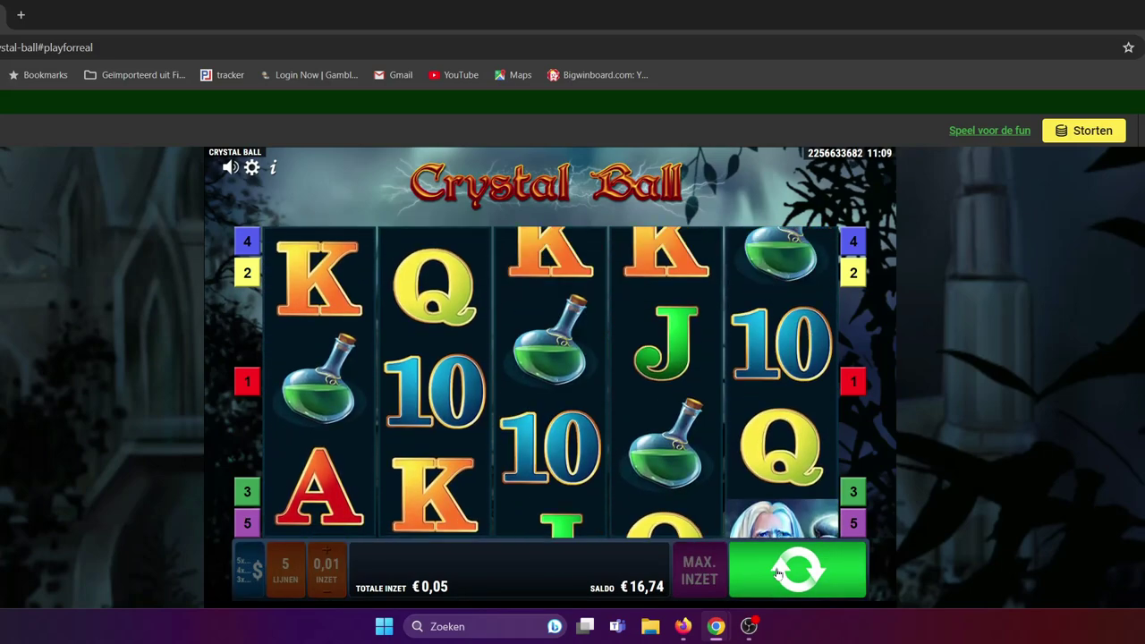
{"action": "left_click", "coordinate": [778, 575]}
{"action": "left_click", "coordinate": [778, 574]}
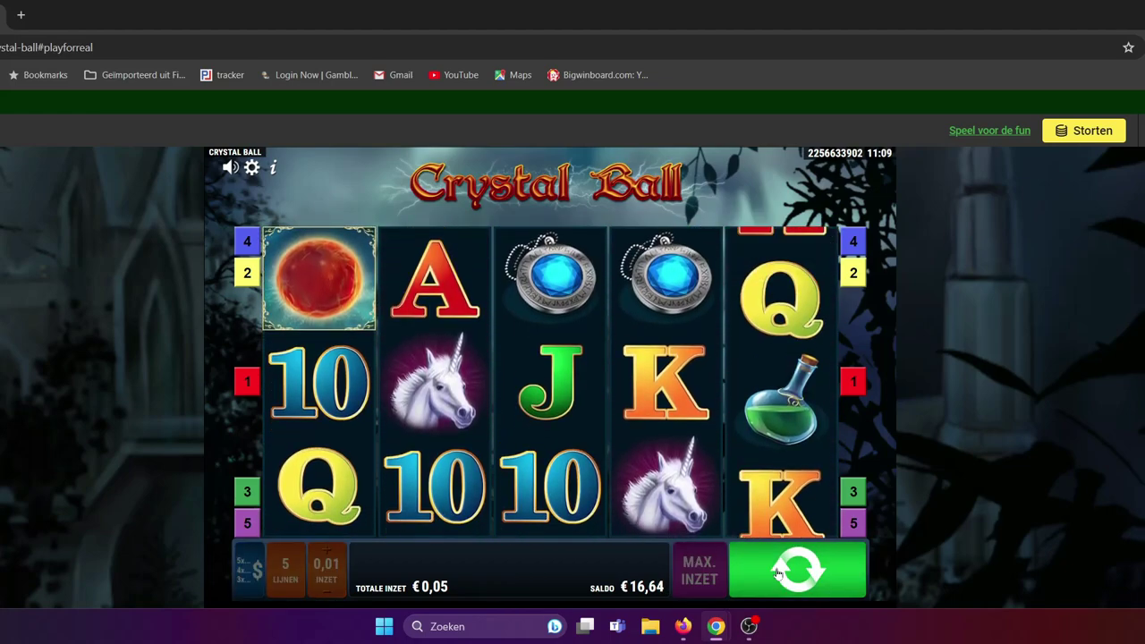
{"action": "left_click", "coordinate": [779, 574]}
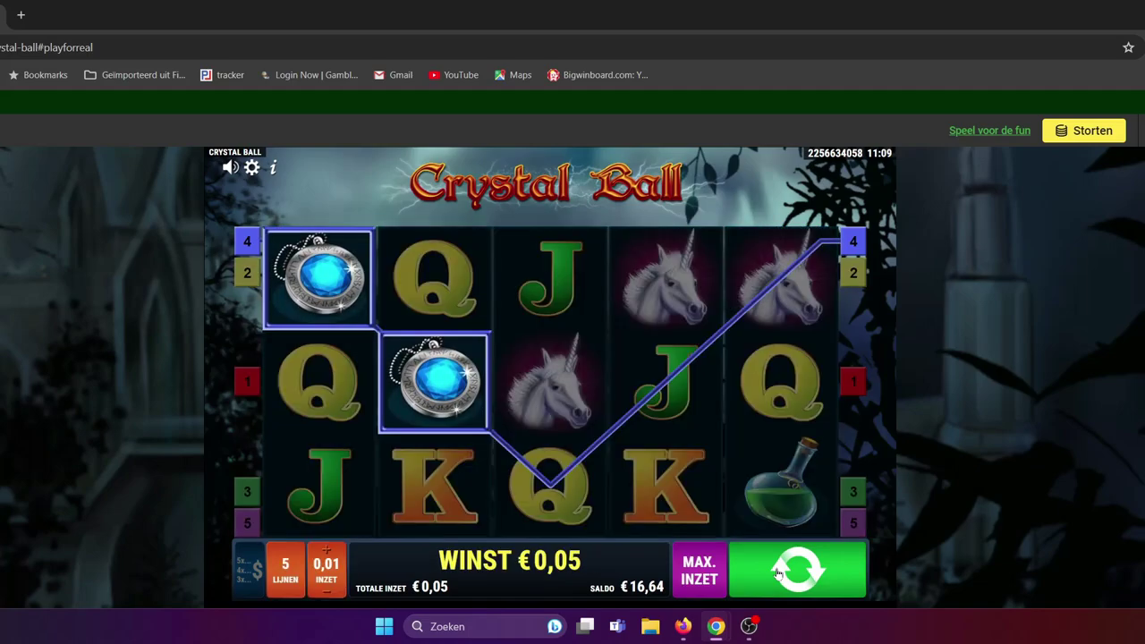
{"action": "left_click", "coordinate": [779, 574]}
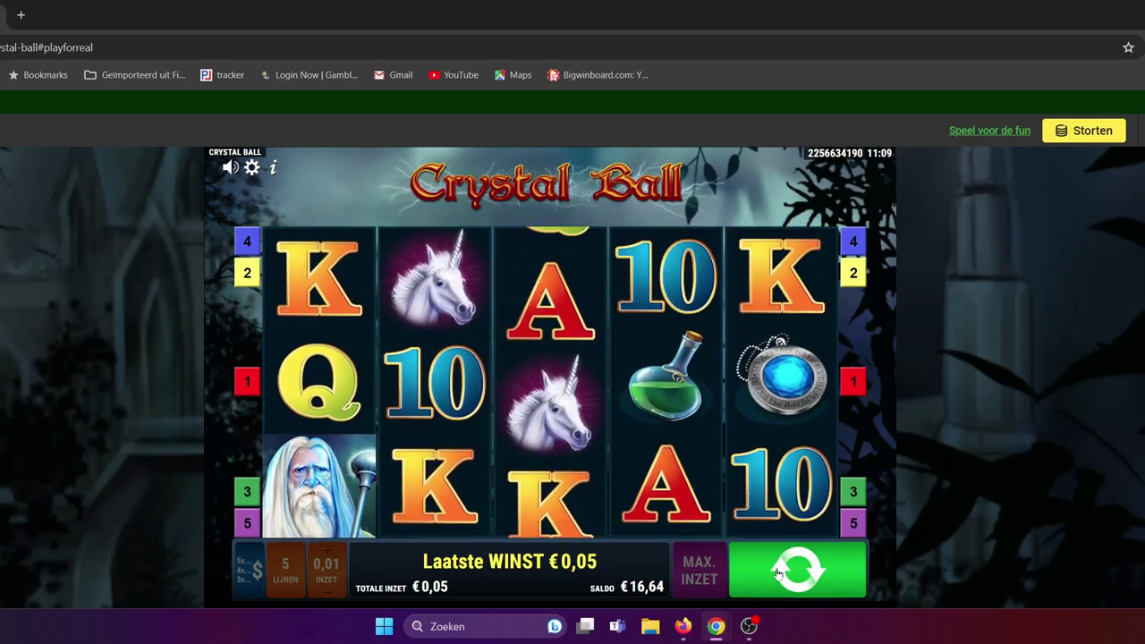
{"action": "left_click", "coordinate": [779, 575]}
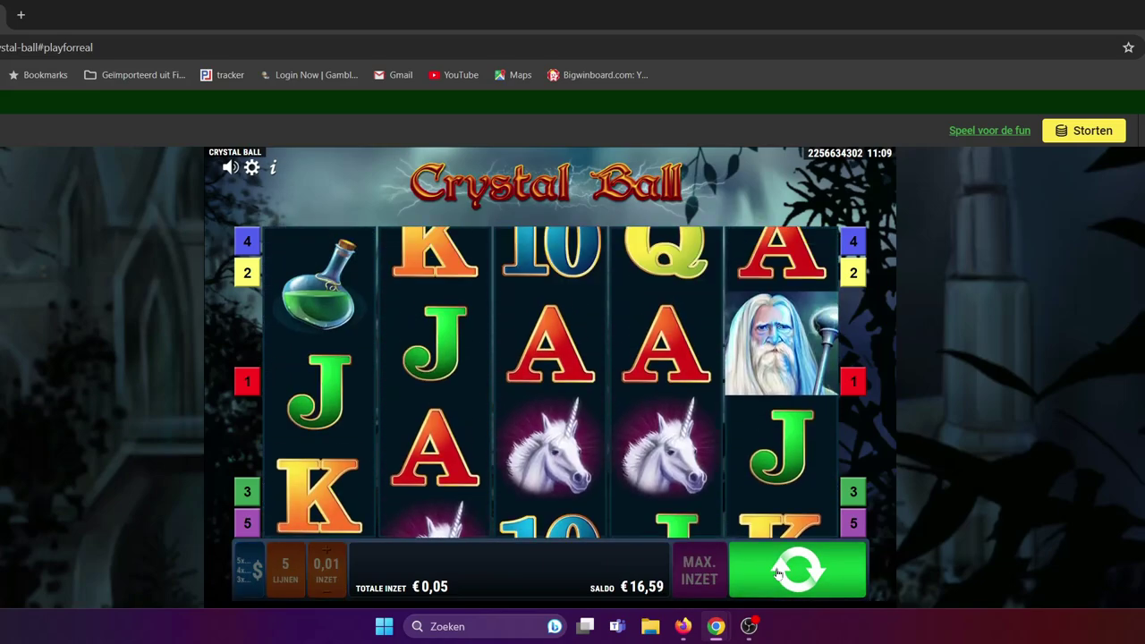
{"action": "left_click", "coordinate": [779, 574]}
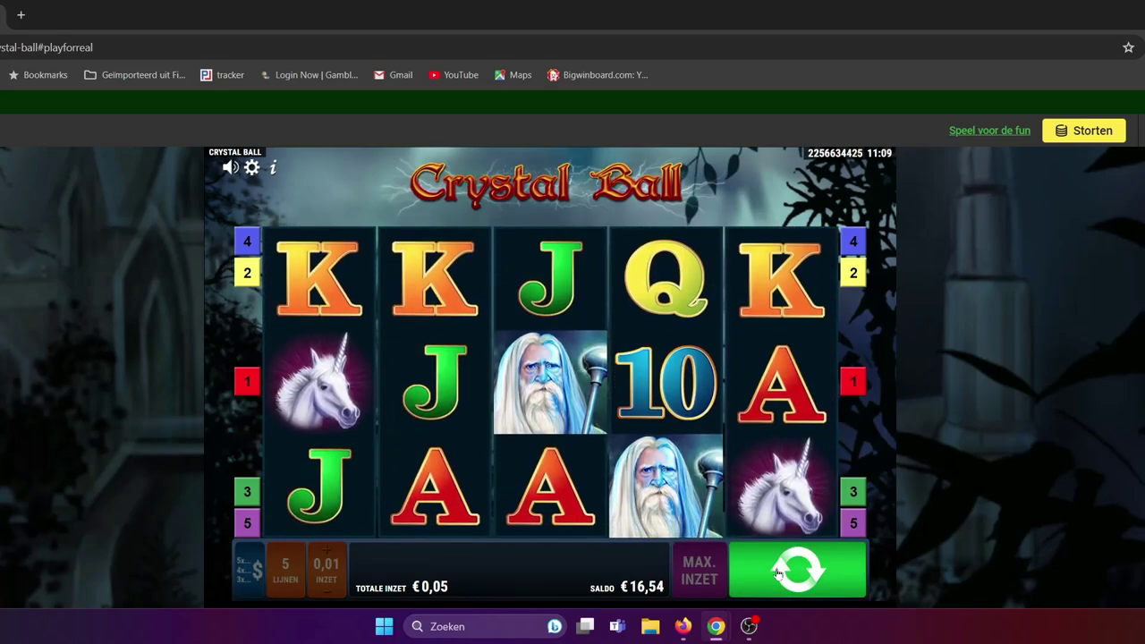
{"action": "left_click", "coordinate": [778, 574]}
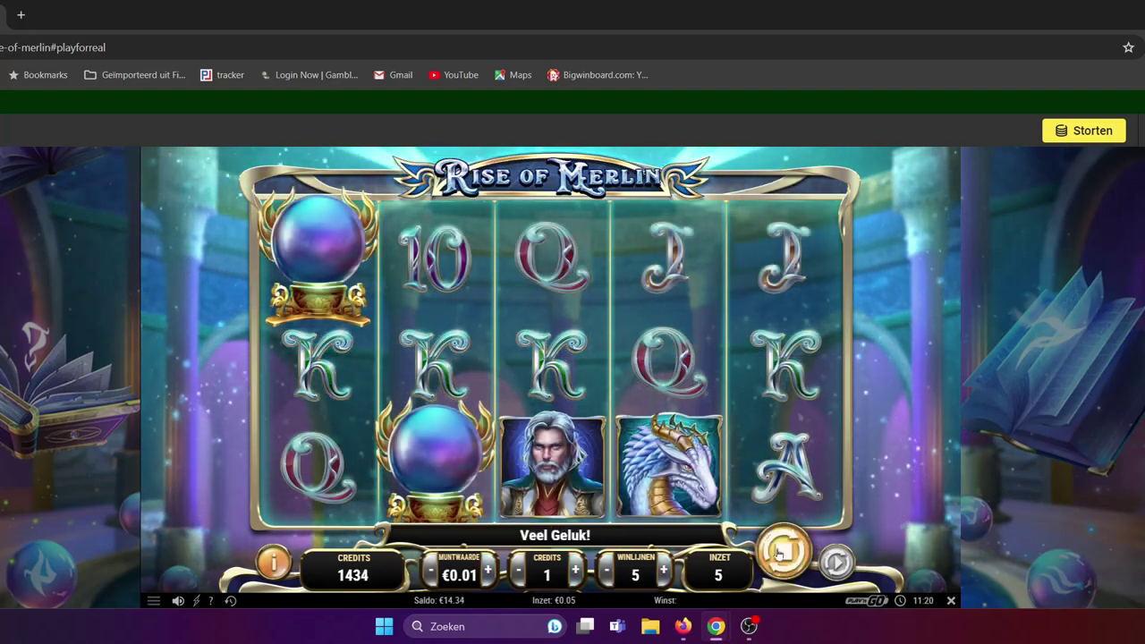
- Play four 5-credit Rise of Merlin spins, bringing the balance to €14,24
{"action": "left_click", "coordinate": [780, 555]}
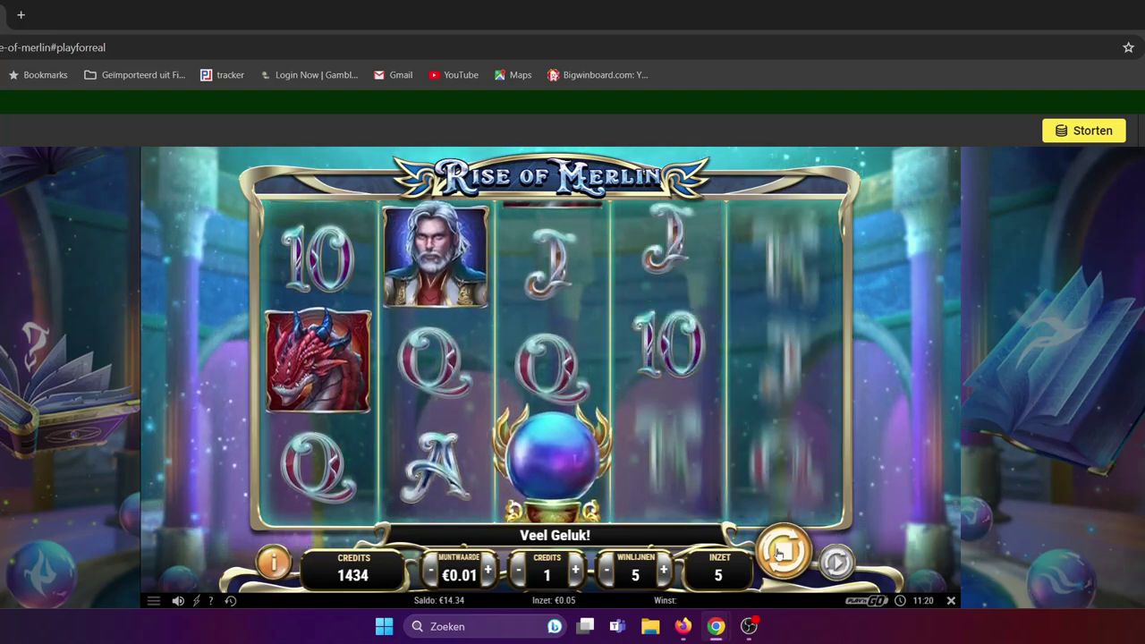
{"action": "left_click", "coordinate": [780, 555]}
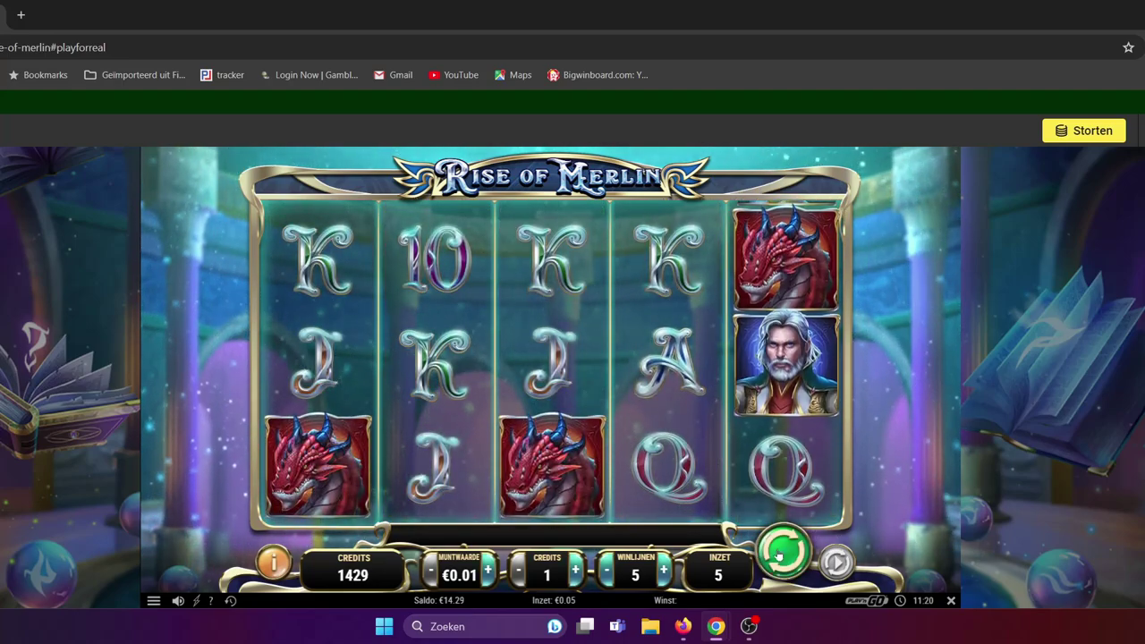
{"action": "left_click", "coordinate": [779, 555]}
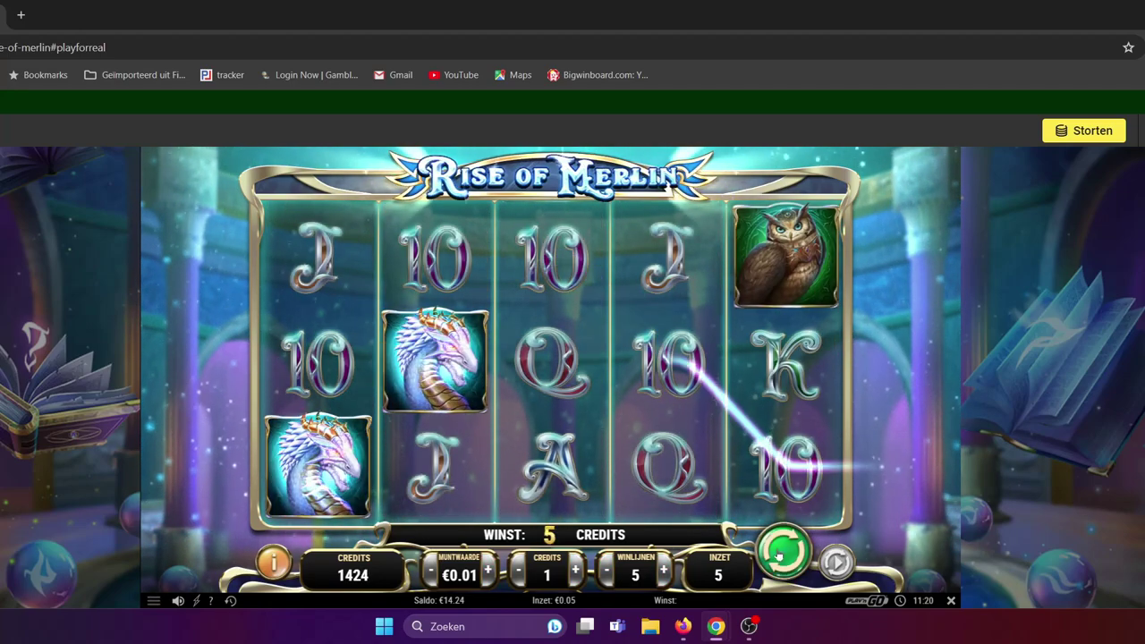
{"action": "left_click", "coordinate": [780, 555]}
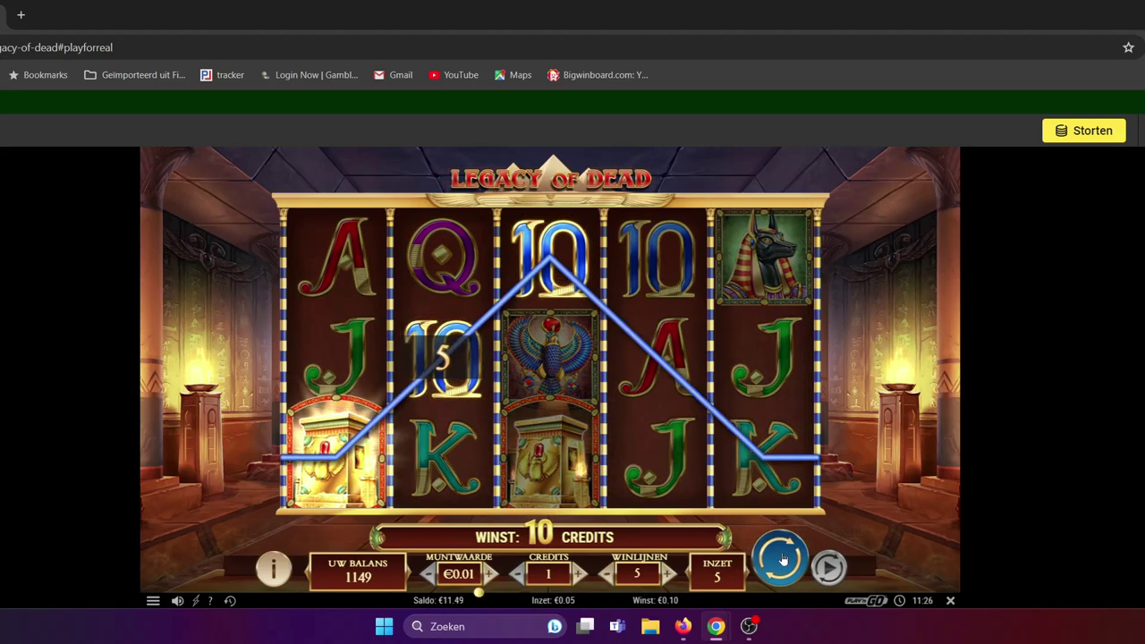
- Spin Legacy of Dead once more, landing a 96-credit win
{"action": "left_click", "coordinate": [783, 560]}
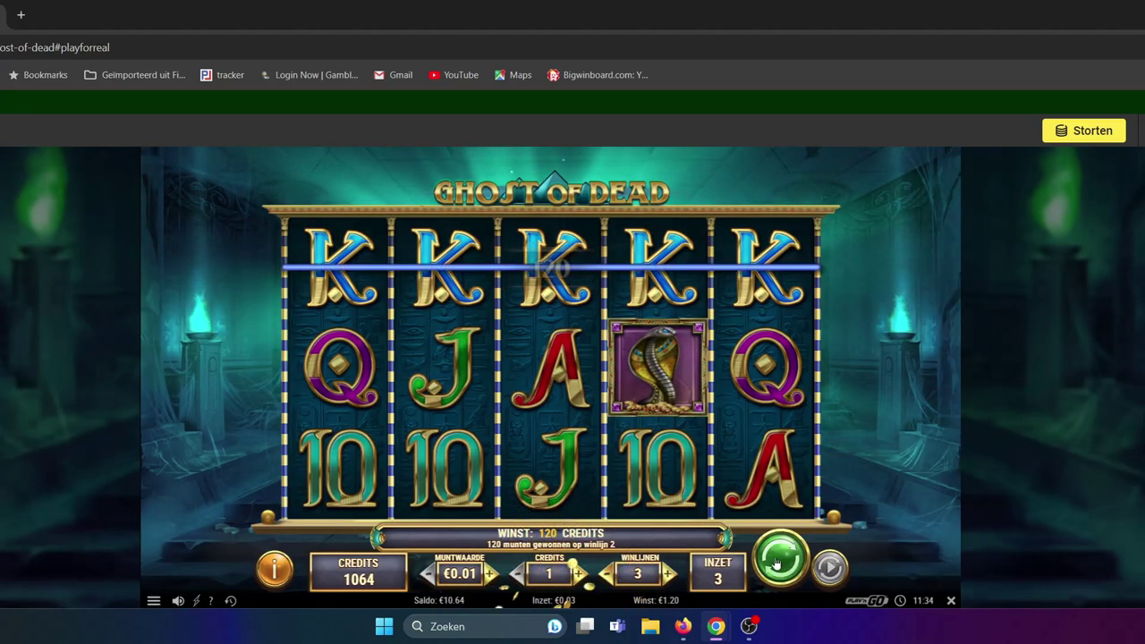
- Play eight €0.03 Ghost of Dead spins, ending on a Ghost Spin with expanding 10s
{"action": "left_click", "coordinate": [776, 562]}
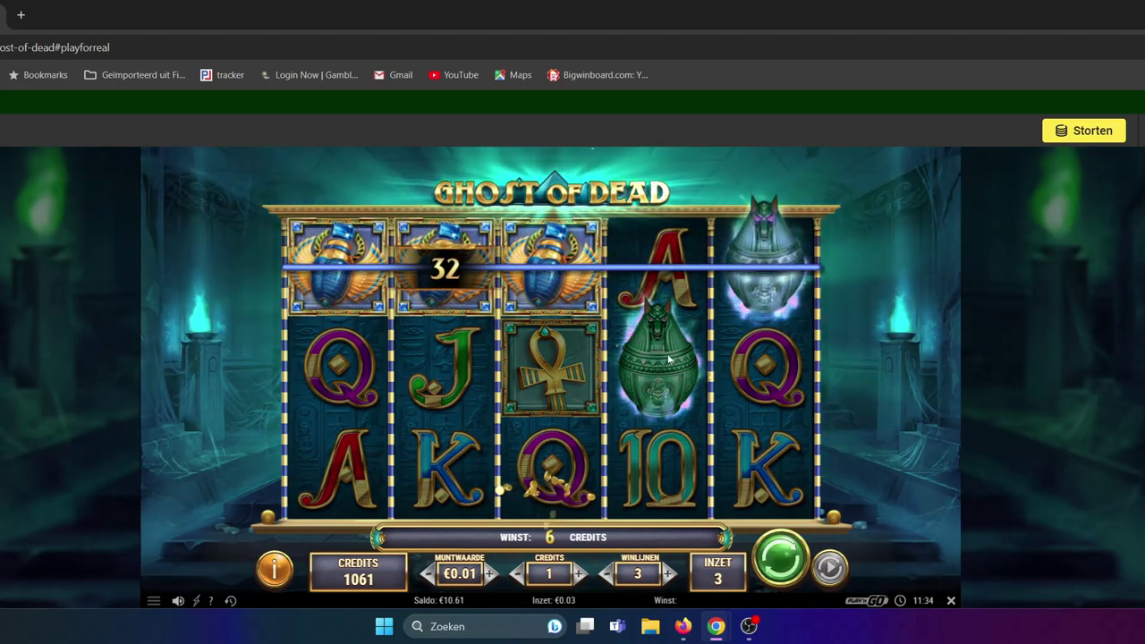
{"action": "left_click", "coordinate": [782, 561]}
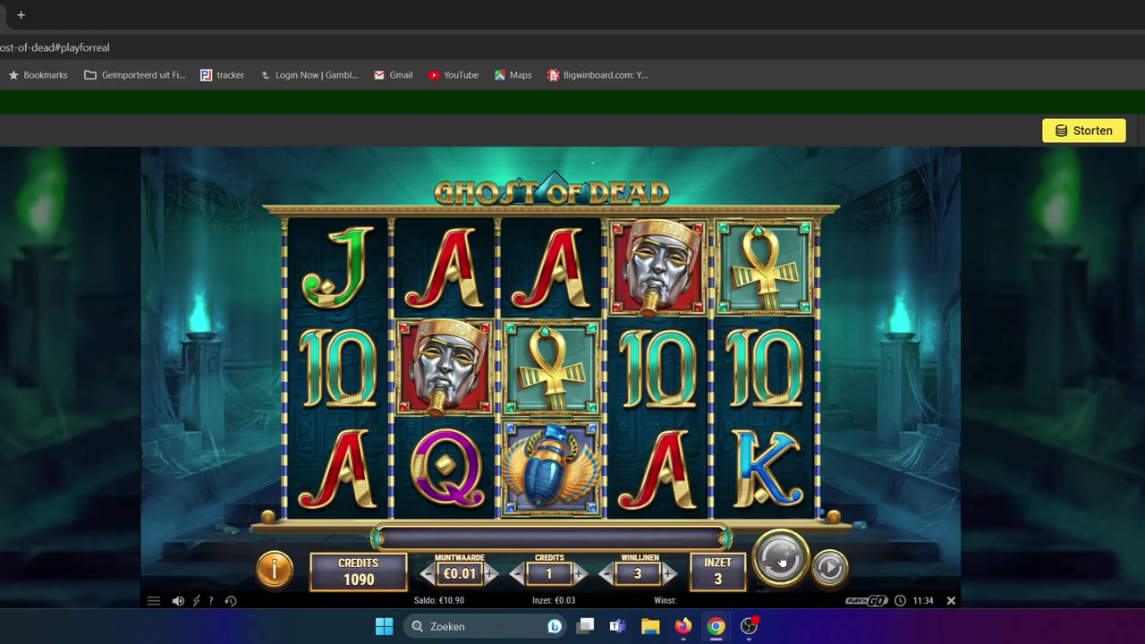
{"action": "left_click", "coordinate": [781, 562]}
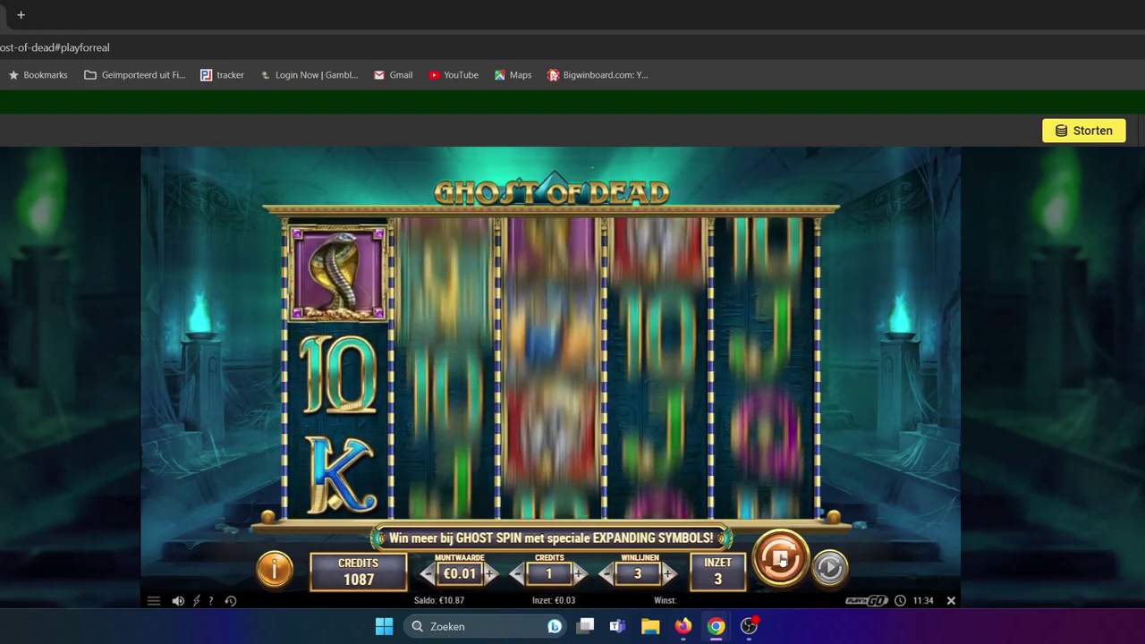
{"action": "left_click", "coordinate": [781, 561]}
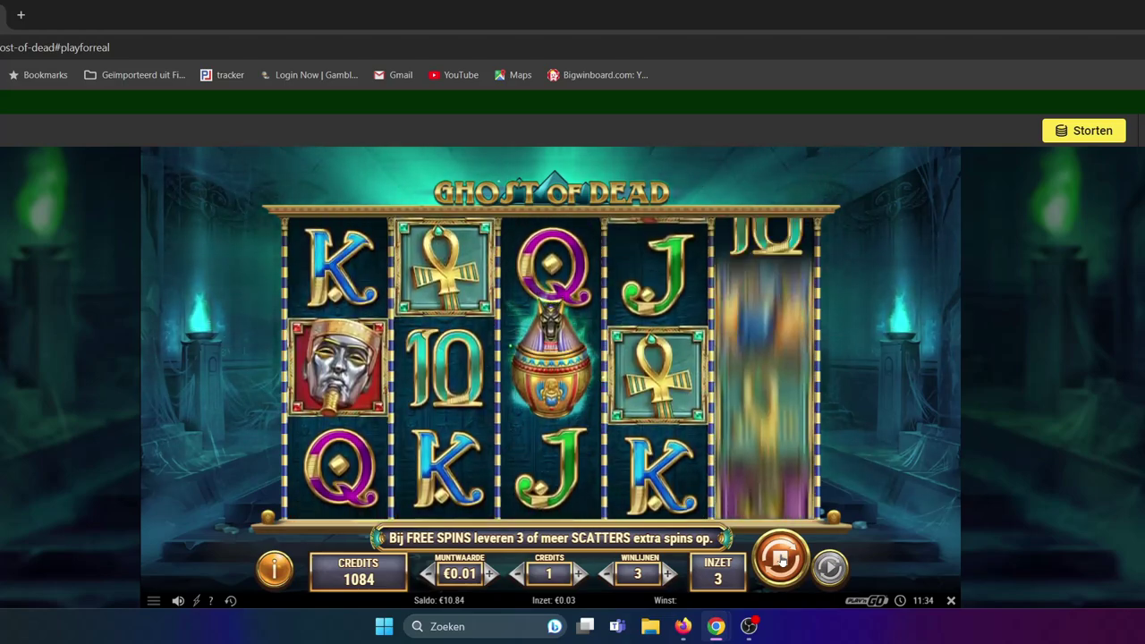
{"action": "left_click", "coordinate": [781, 561]}
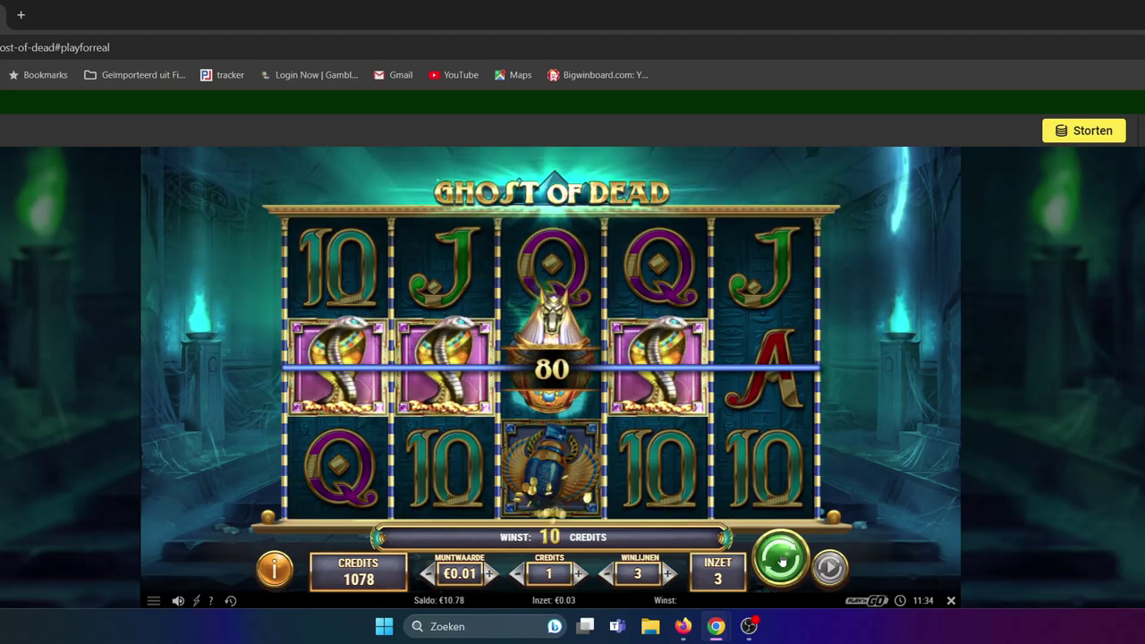
{"action": "left_click", "coordinate": [781, 562]}
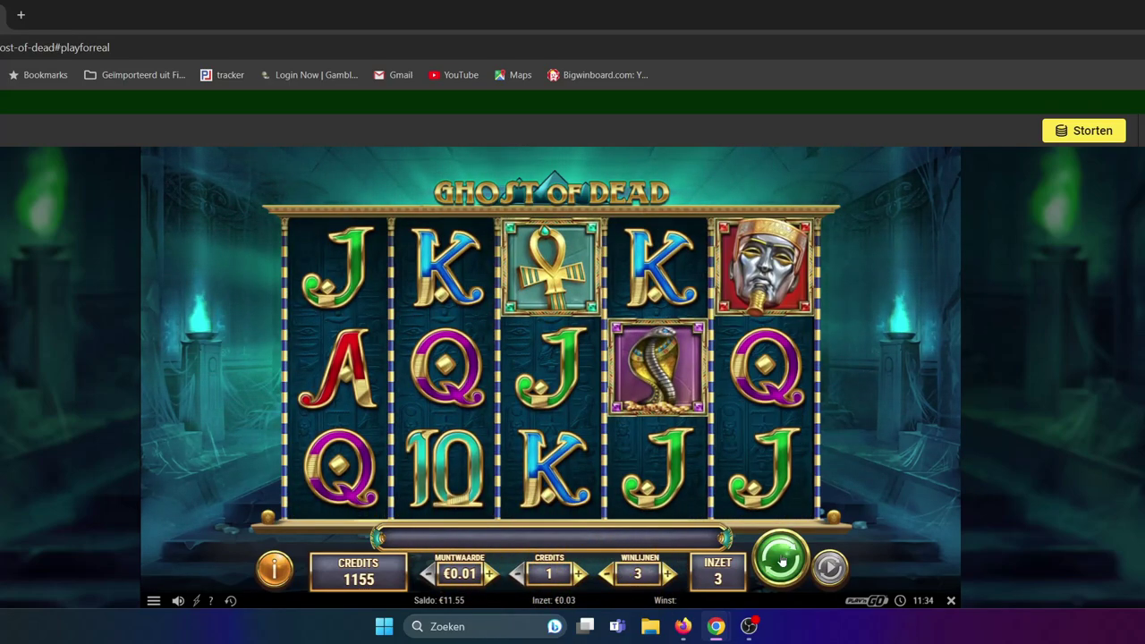
{"action": "left_click", "coordinate": [782, 561]}
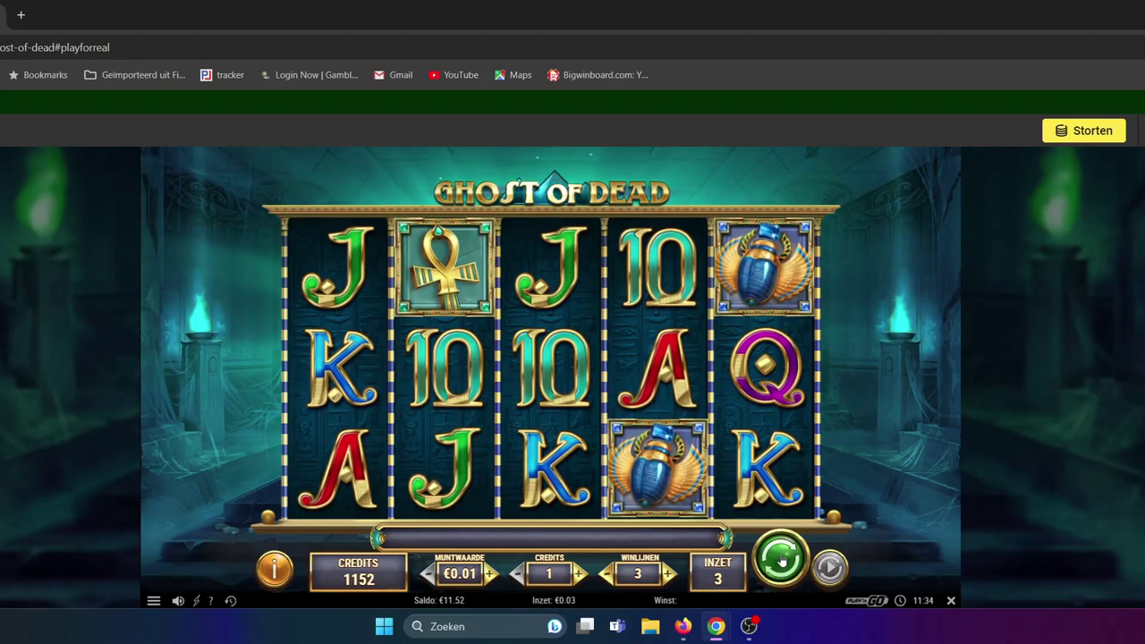
{"action": "left_click", "coordinate": [781, 561]}
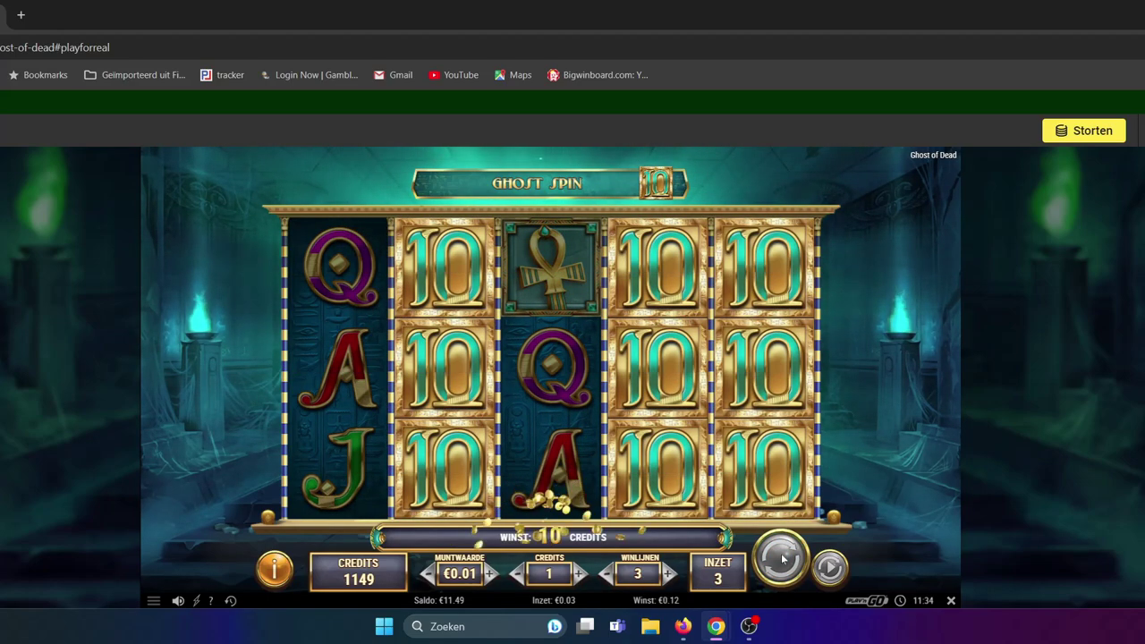
- Collect the 10-credit Ghost of Dead Ghost Spin win with one more spin
{"action": "left_click", "coordinate": [781, 559]}
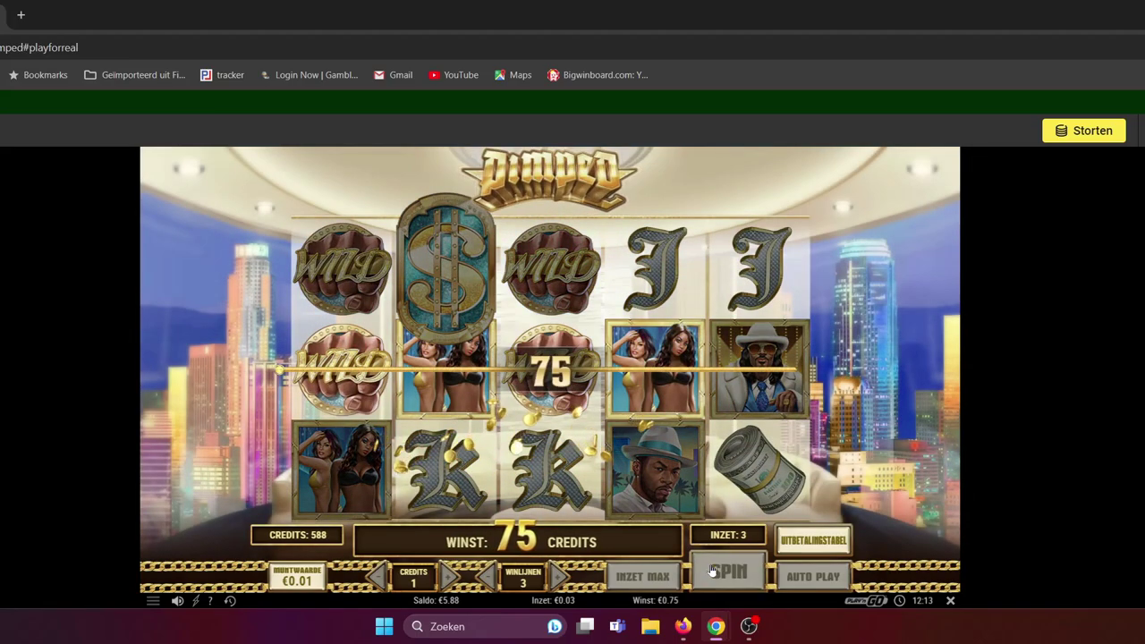
- Spin Pimped twice, skipping the win count-ups, including a 253 big win
{"action": "left_click", "coordinate": [714, 571]}
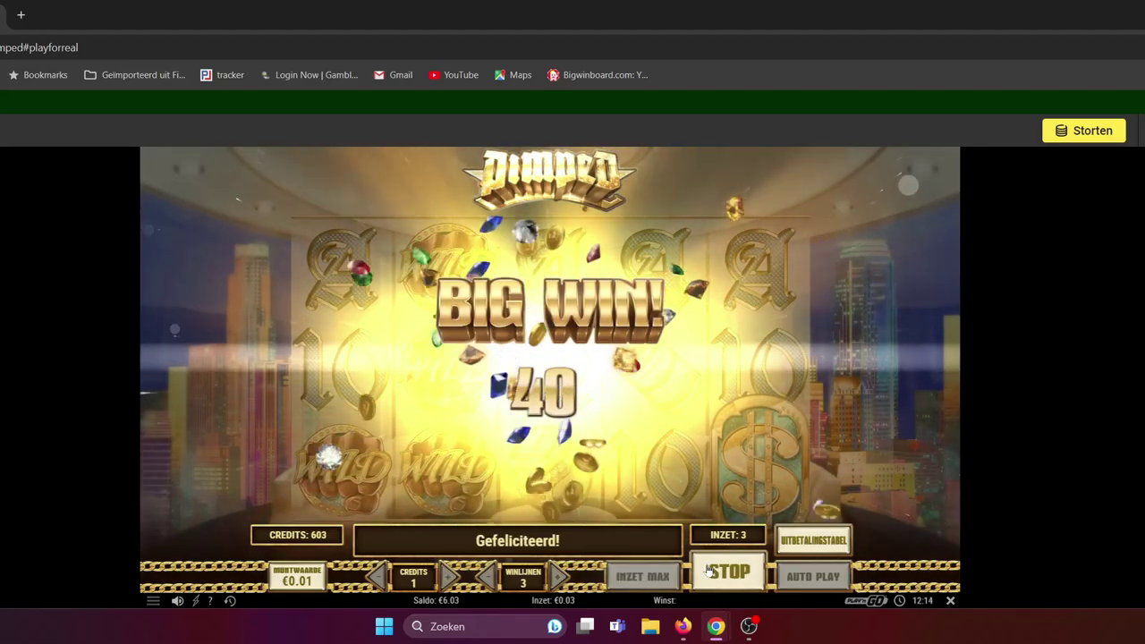
{"action": "left_click", "coordinate": [709, 570]}
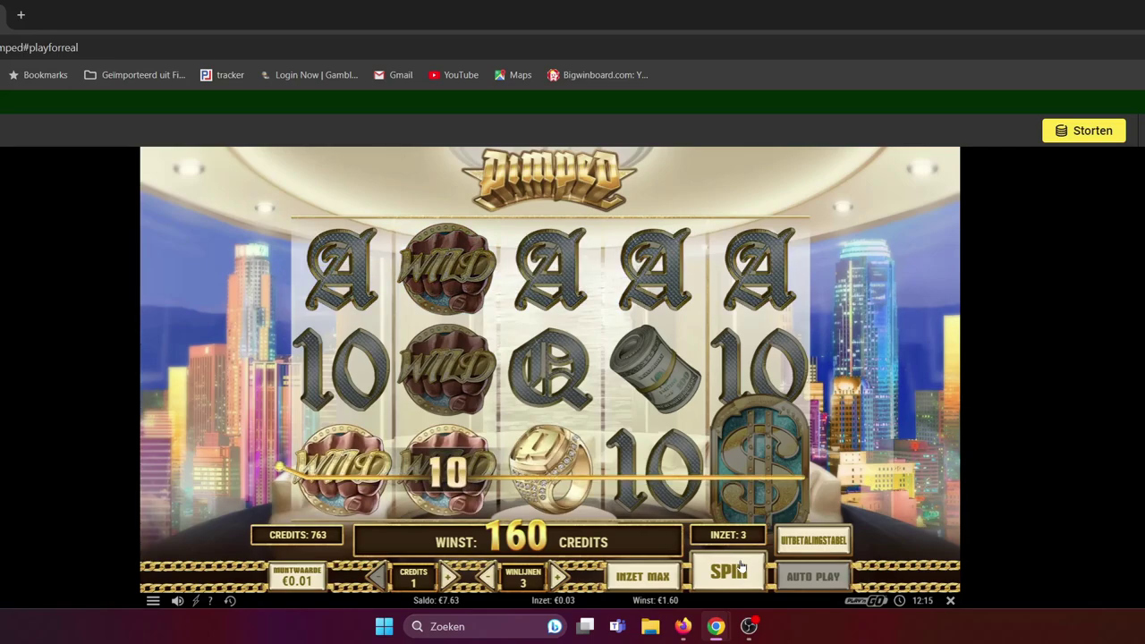
{"action": "left_click", "coordinate": [741, 566]}
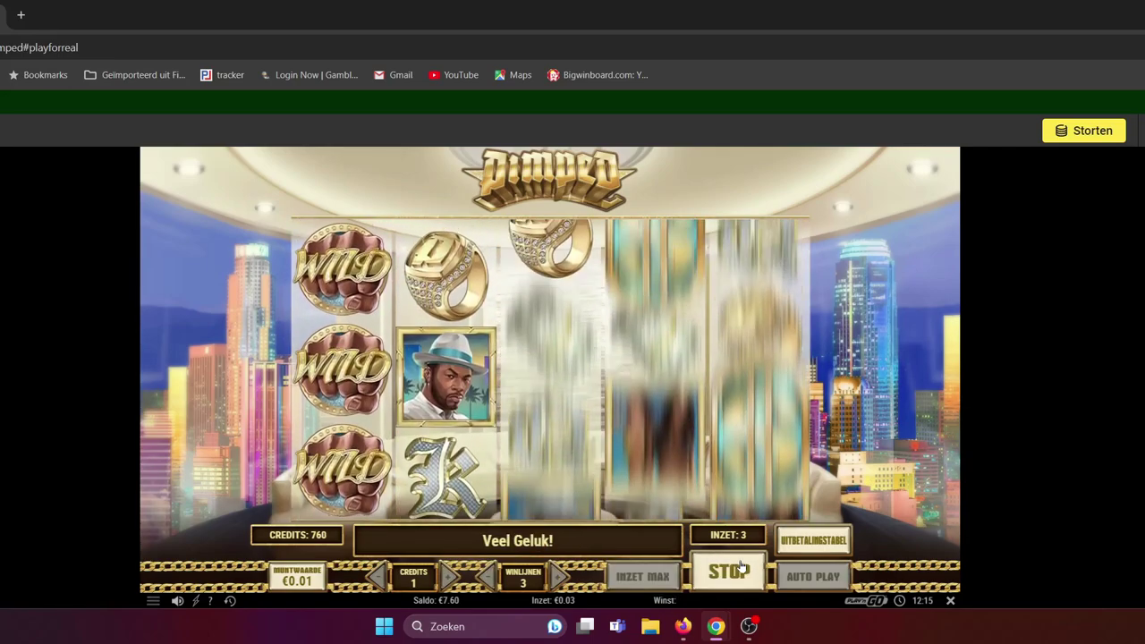
{"action": "left_click", "coordinate": [741, 566]}
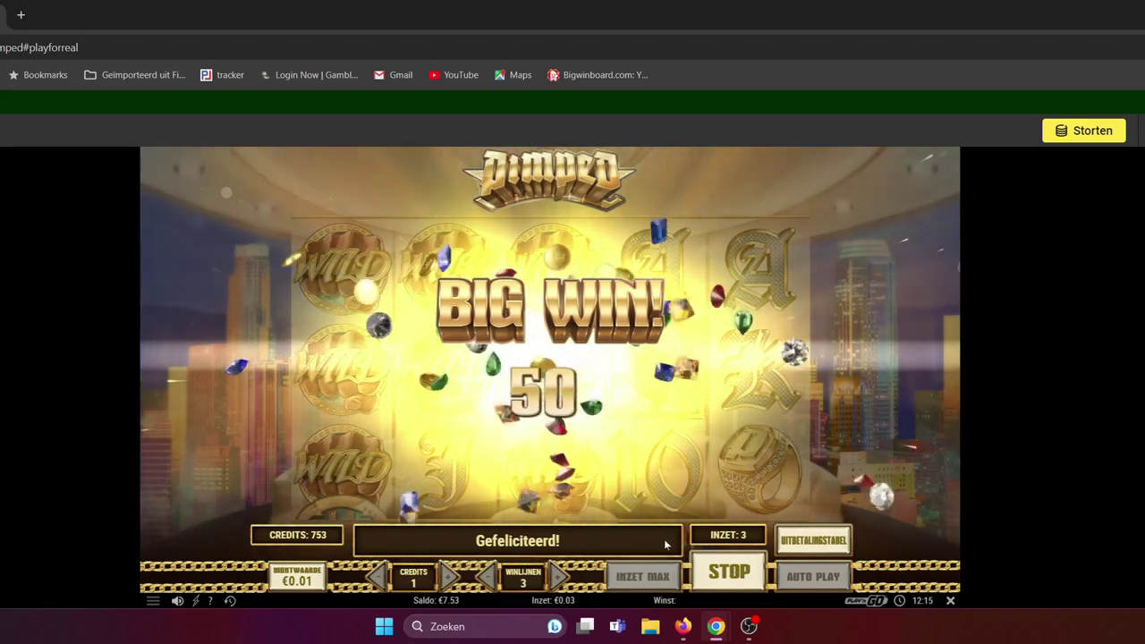
{"action": "left_click", "coordinate": [714, 580]}
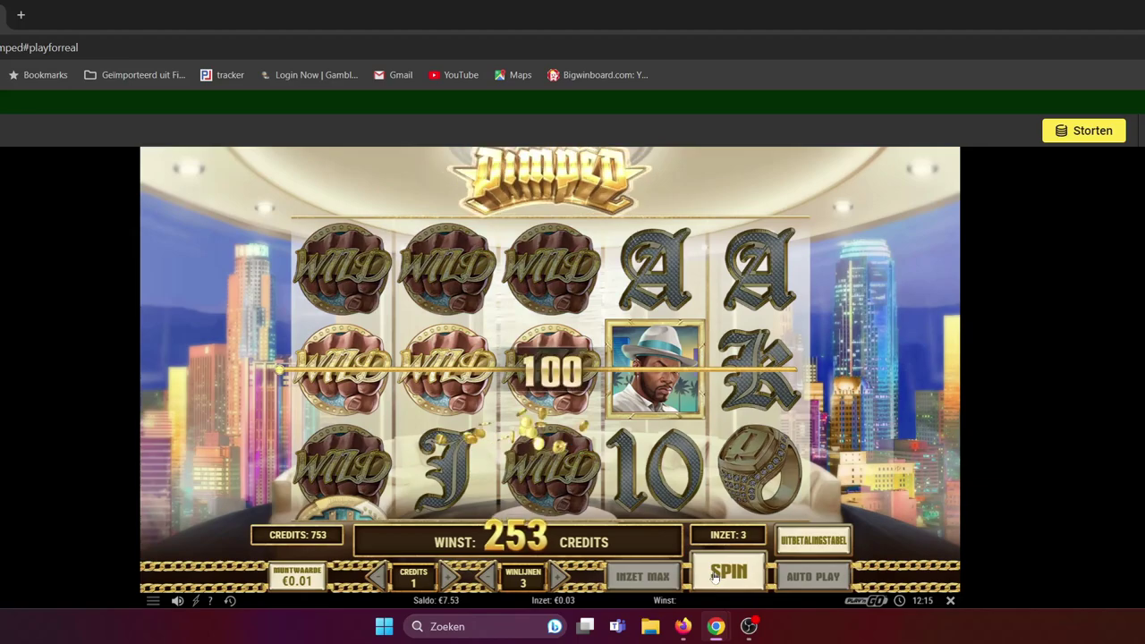
- Play four more Pimped spins, skipping and dismissing the final big-win celebration
{"action": "left_click", "coordinate": [729, 576]}
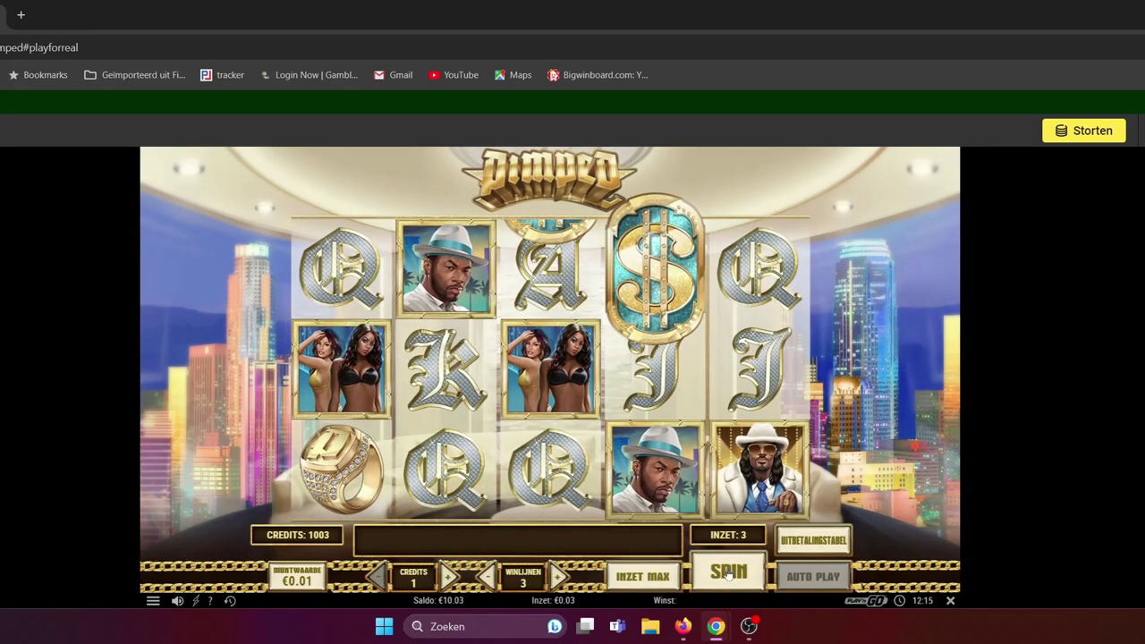
{"action": "left_click", "coordinate": [729, 576]}
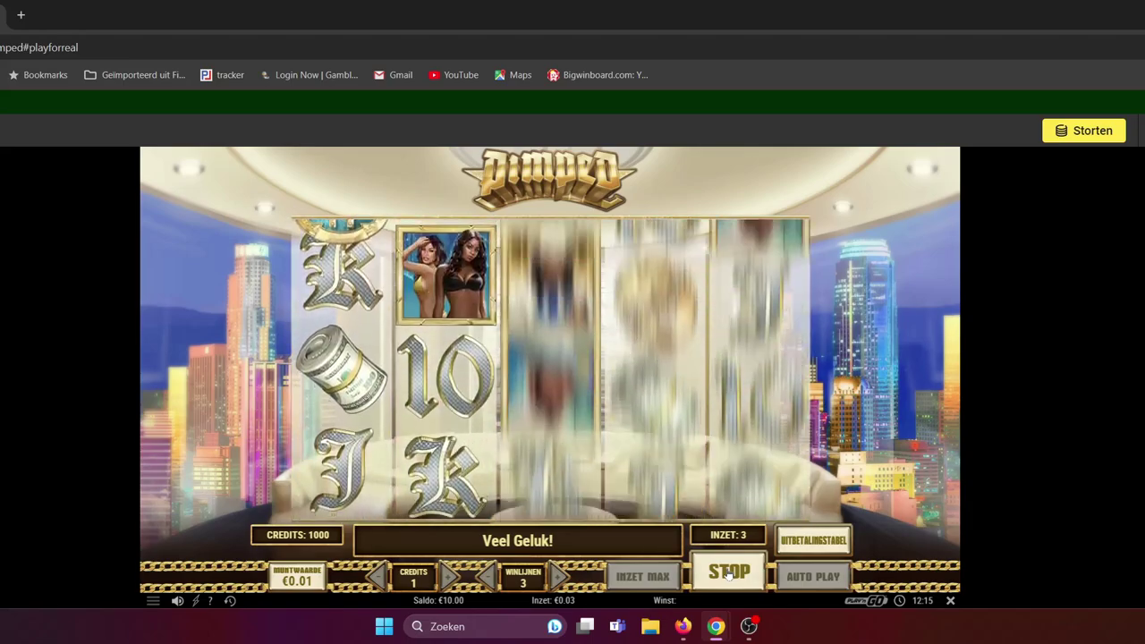
{"action": "left_click", "coordinate": [728, 575]}
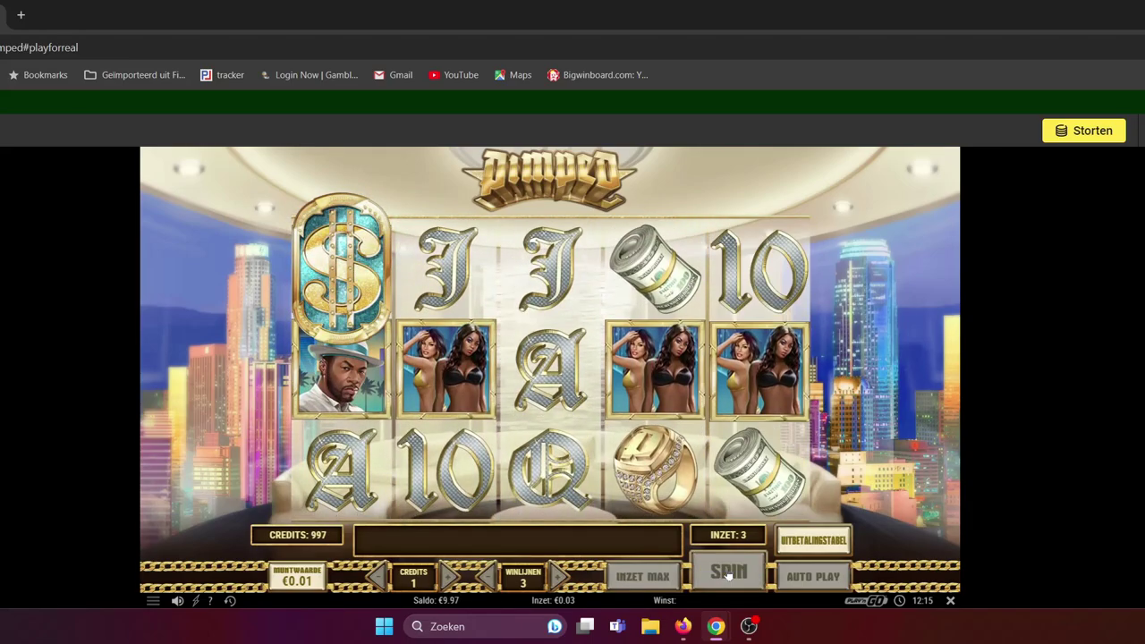
{"action": "left_click", "coordinate": [728, 576]}
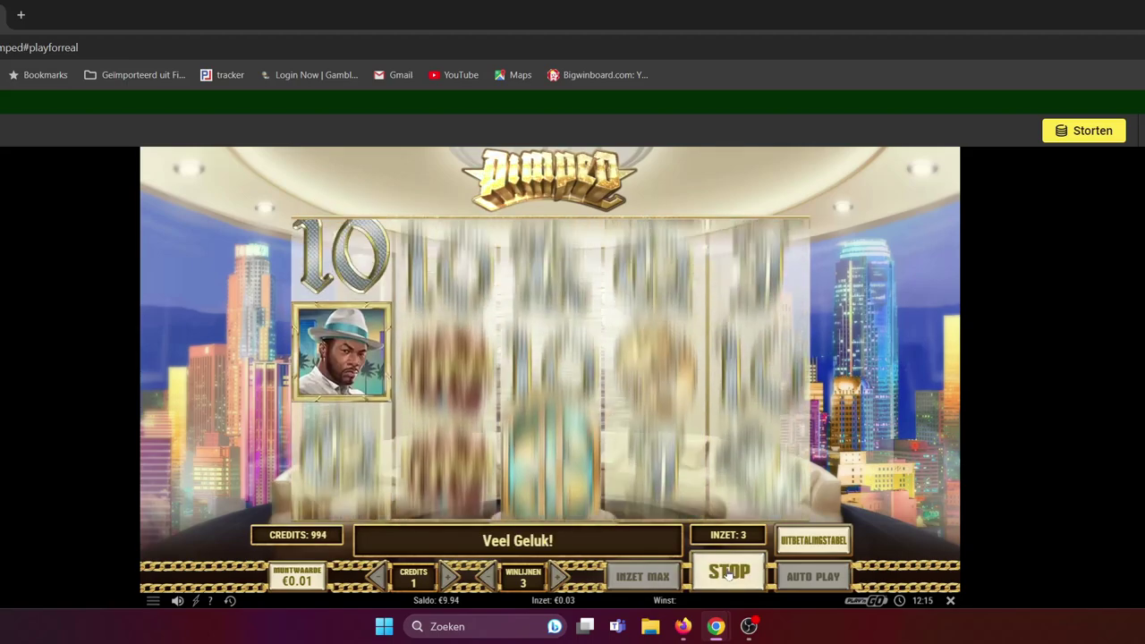
{"action": "left_click", "coordinate": [730, 574]}
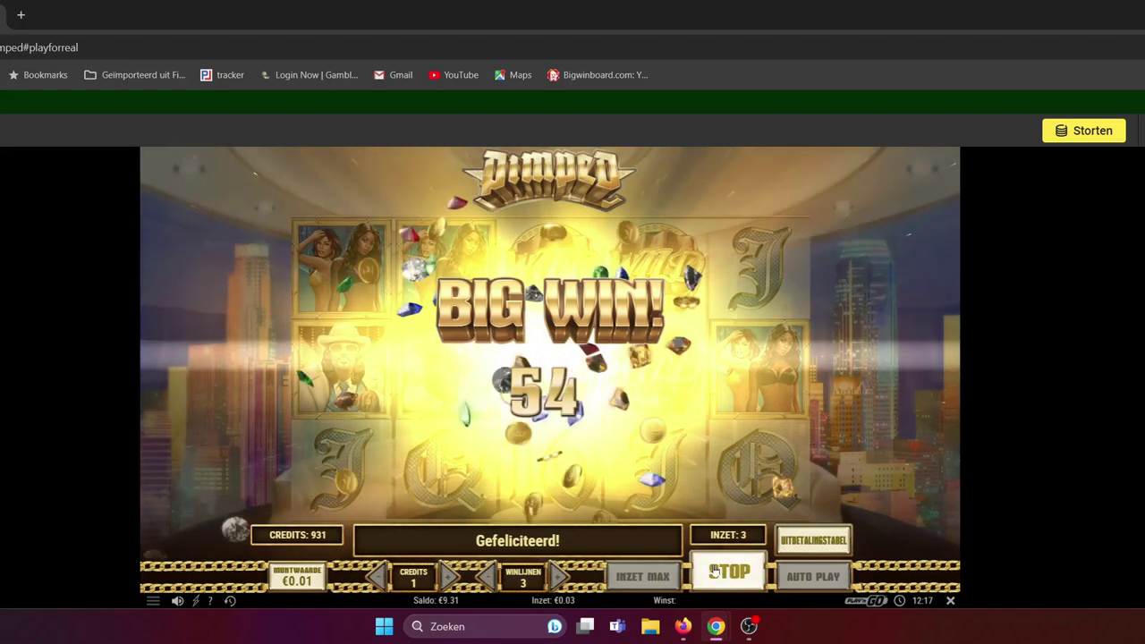
{"action": "left_click", "coordinate": [716, 574]}
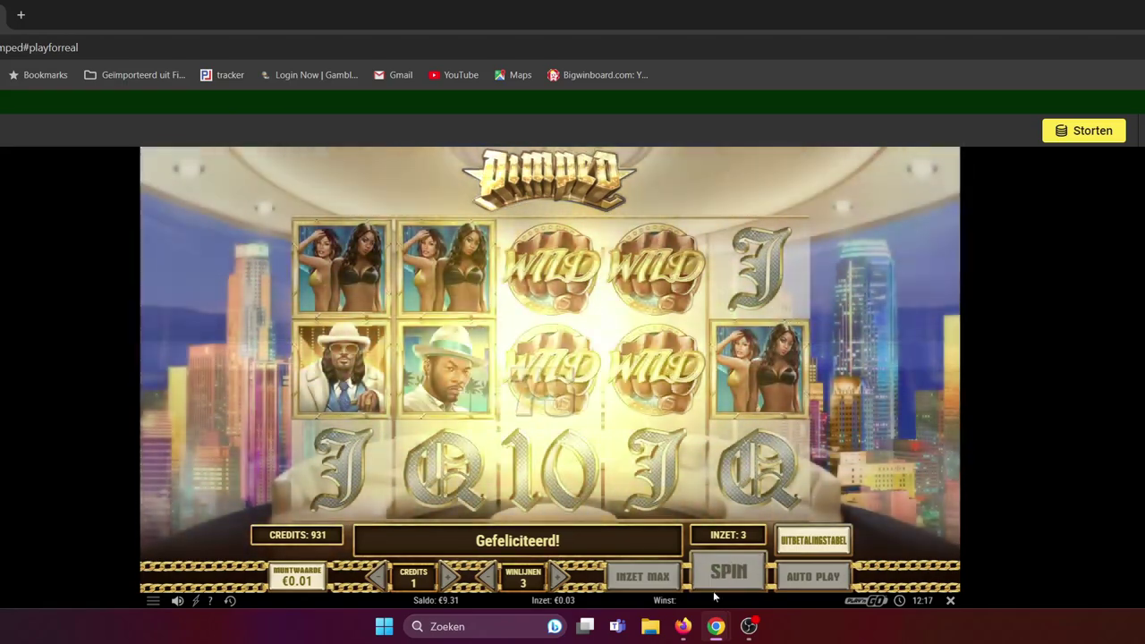
{"action": "left_click", "coordinate": [724, 573]}
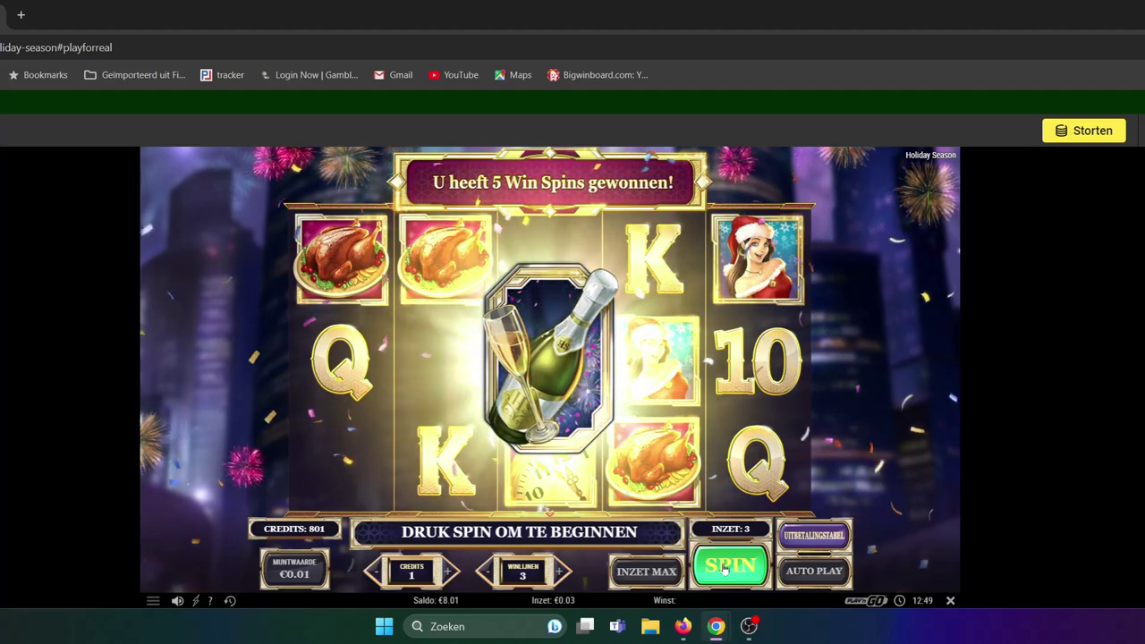
- Play the five champagne Win Spins in Holiday Season, totalling 25 coins
{"action": "left_click", "coordinate": [726, 569]}
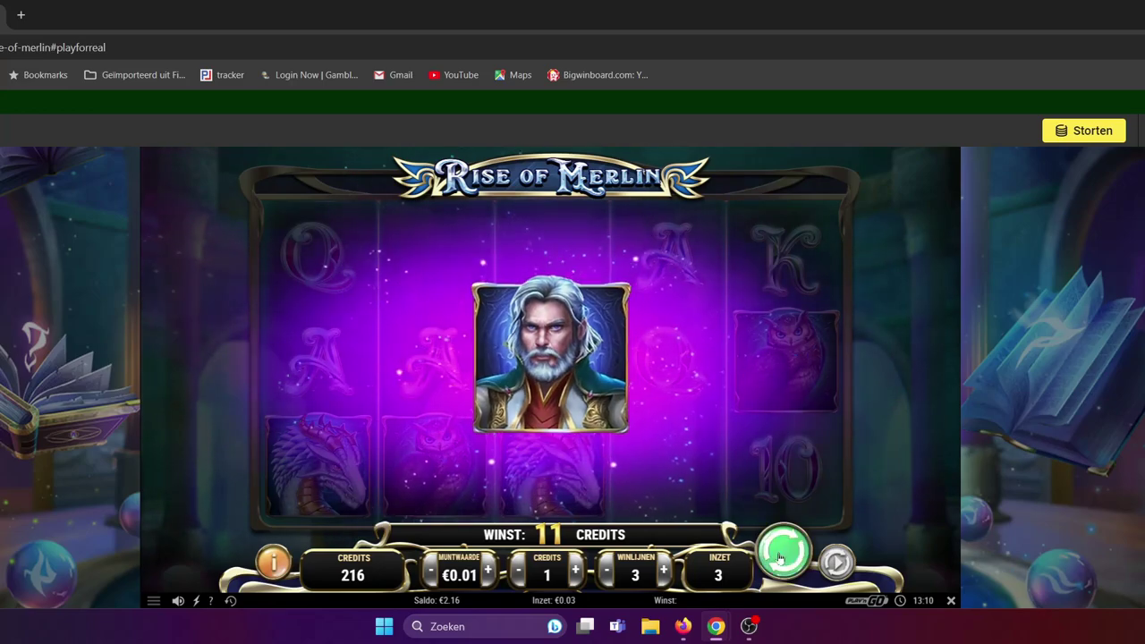
- Start the eight Rise of Merlin free spins
{"action": "left_click", "coordinate": [780, 559]}
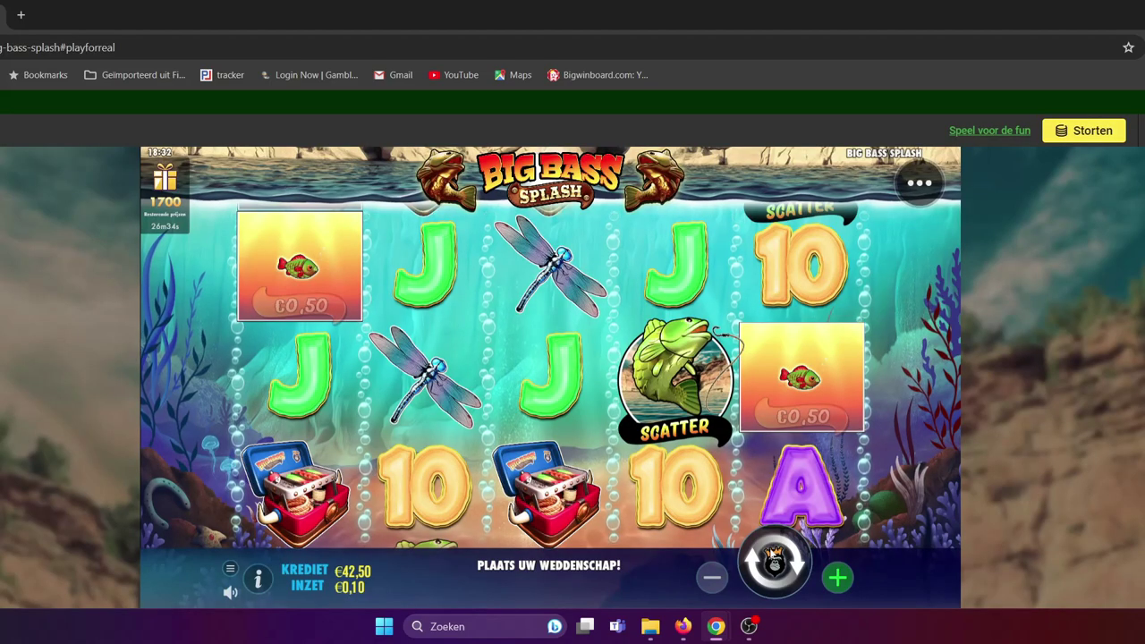
- Play five €0,10 spins in Big Bass Splash
{"action": "key", "text": "space"}
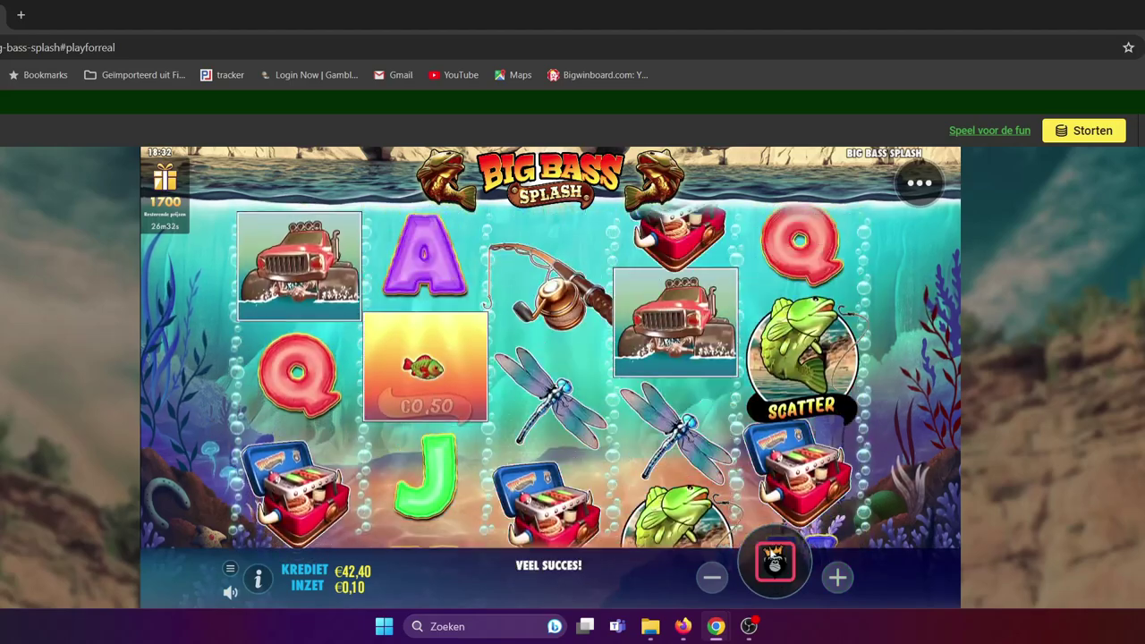
{"action": "key", "text": "space"}
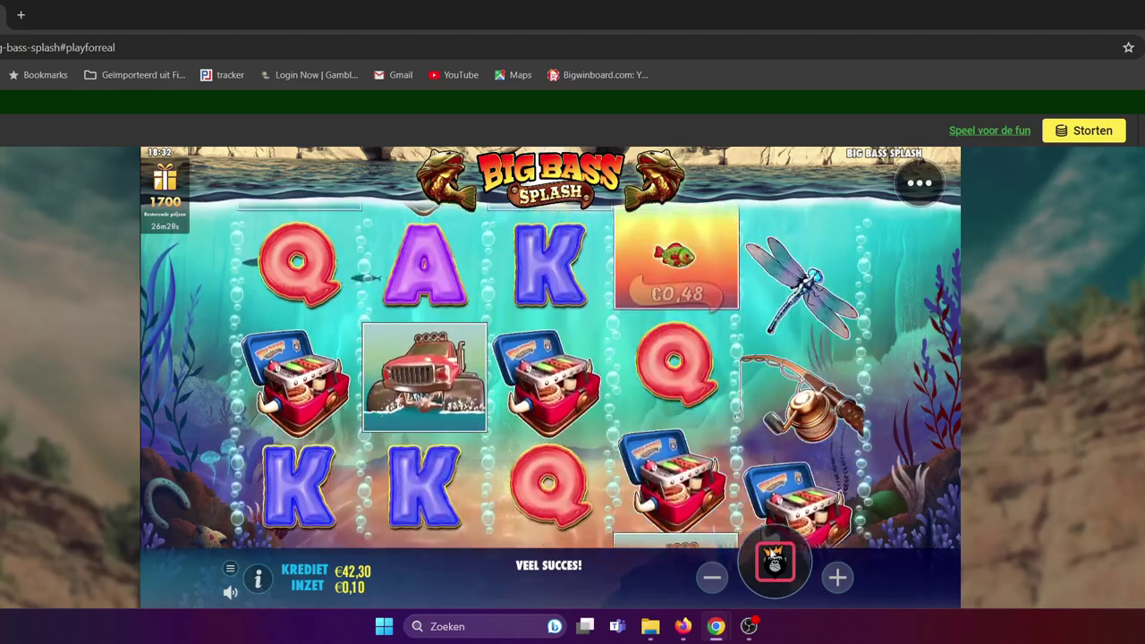
{"action": "key", "text": "space"}
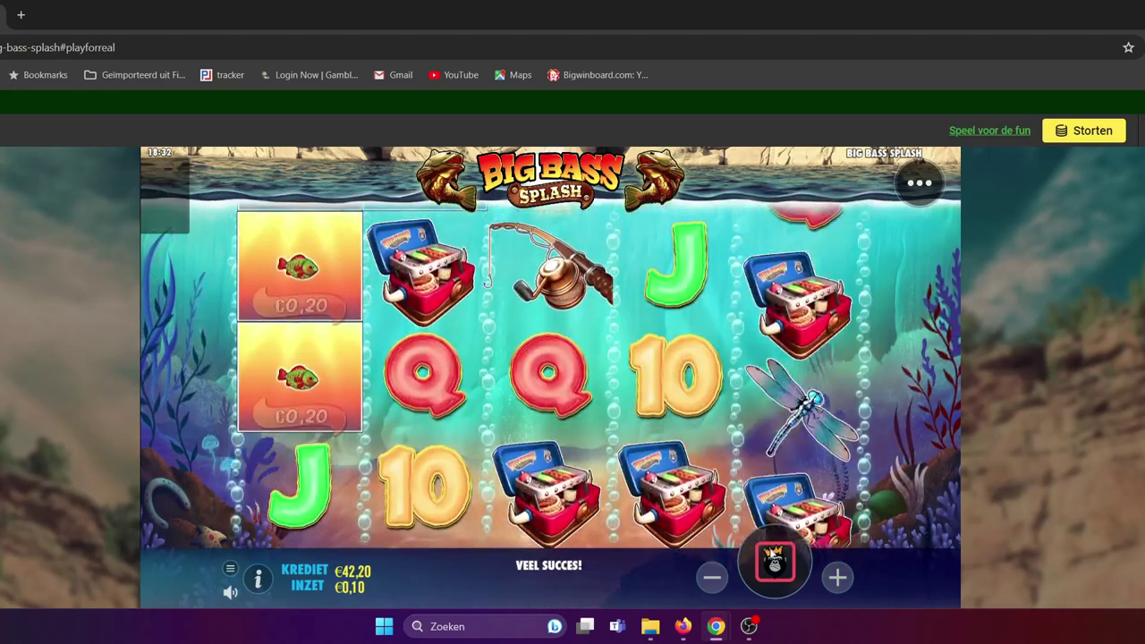
{"action": "key", "text": "space"}
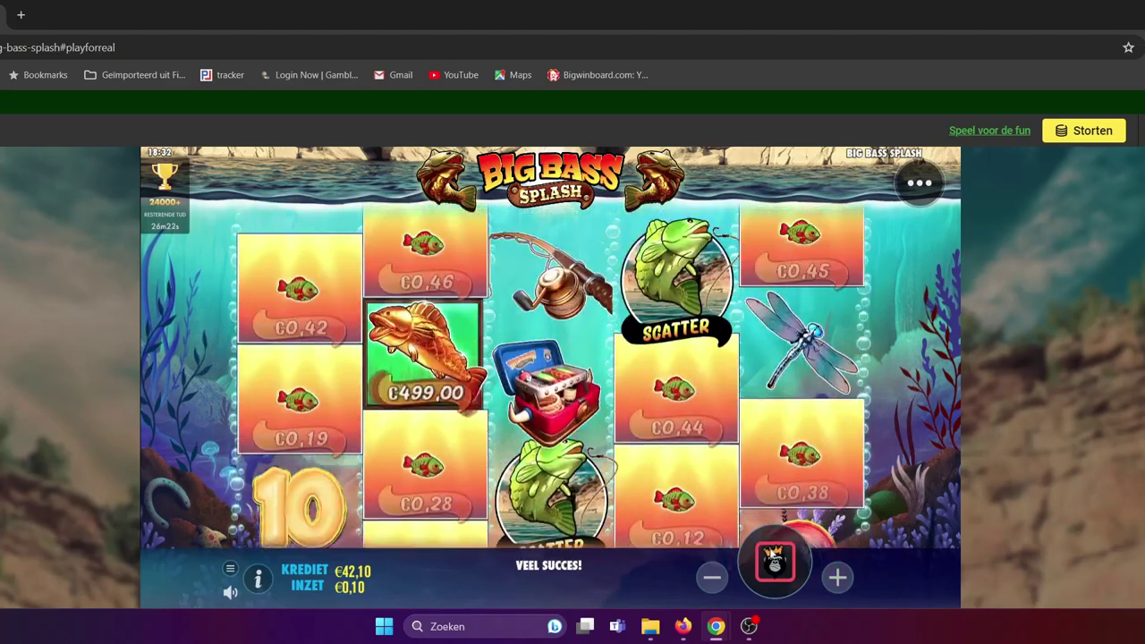
{"action": "key", "text": "space"}
{"action": "key", "text": "space"}
{"action": "key", "text": "space"}
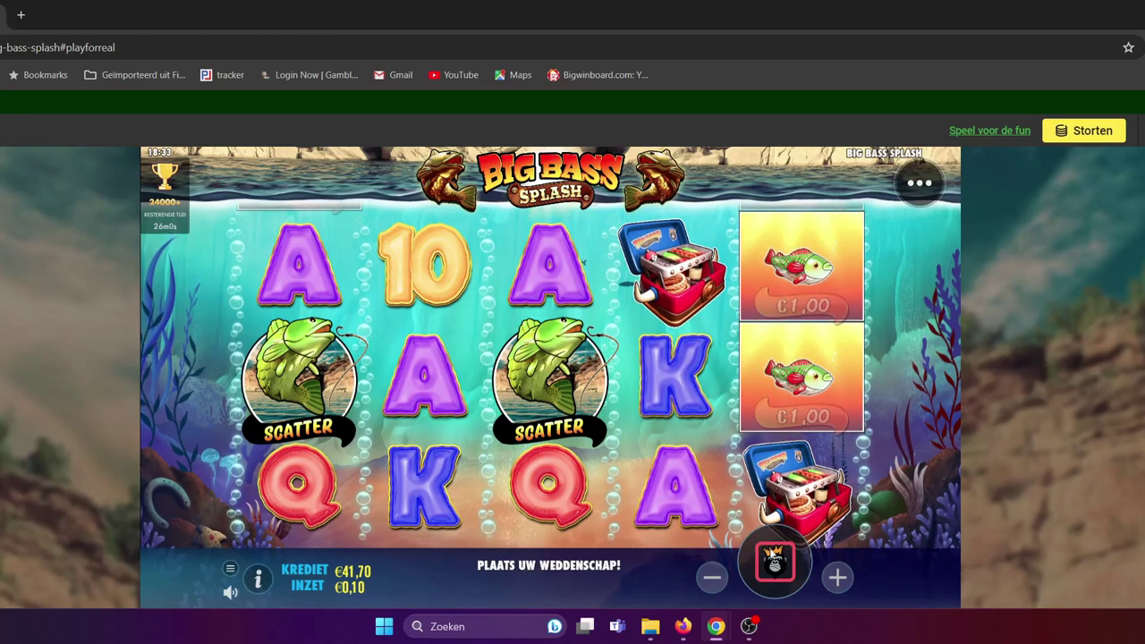
- Play four more €0,10 spins, skipping the €5,50 Super Win count-up
{"action": "key", "text": "space"}
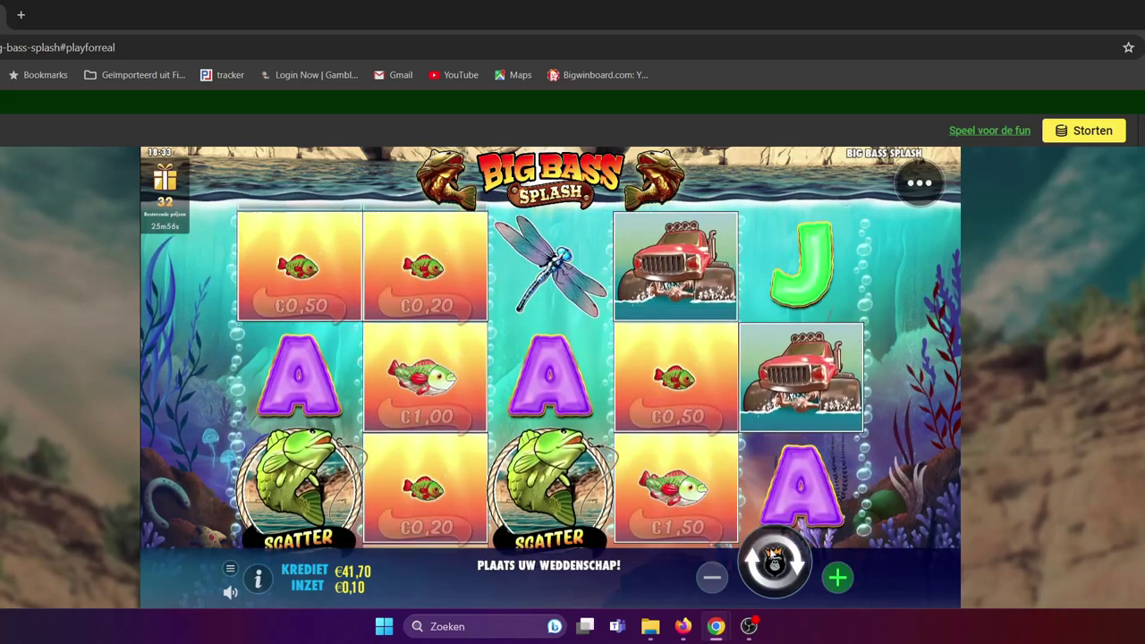
{"action": "left_click", "coordinate": [773, 557]}
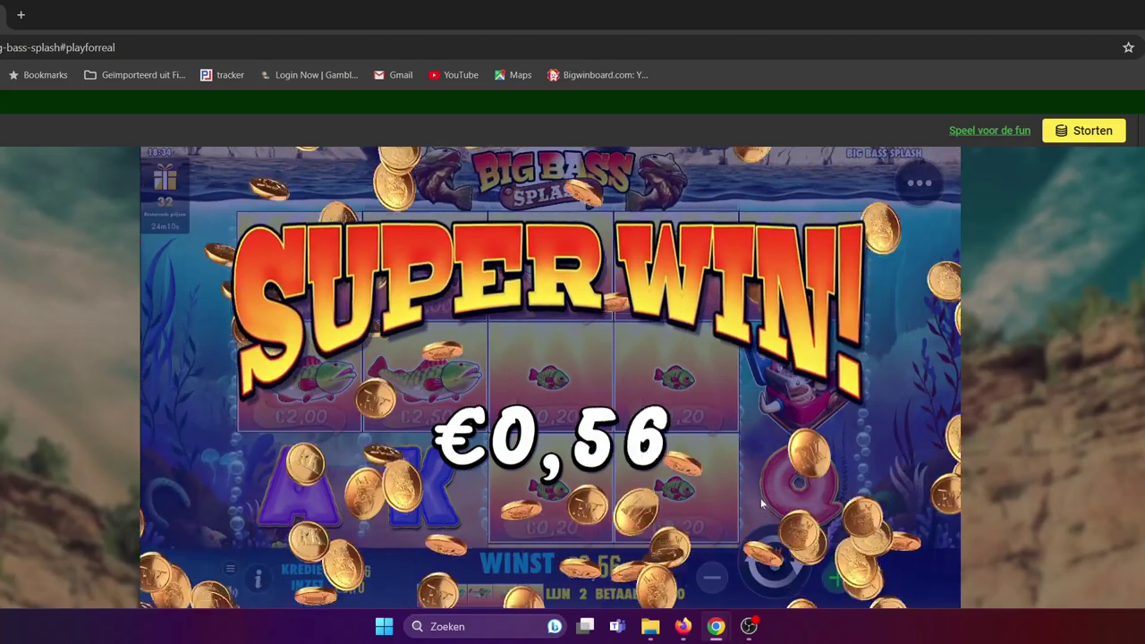
{"action": "left_click", "coordinate": [750, 490]}
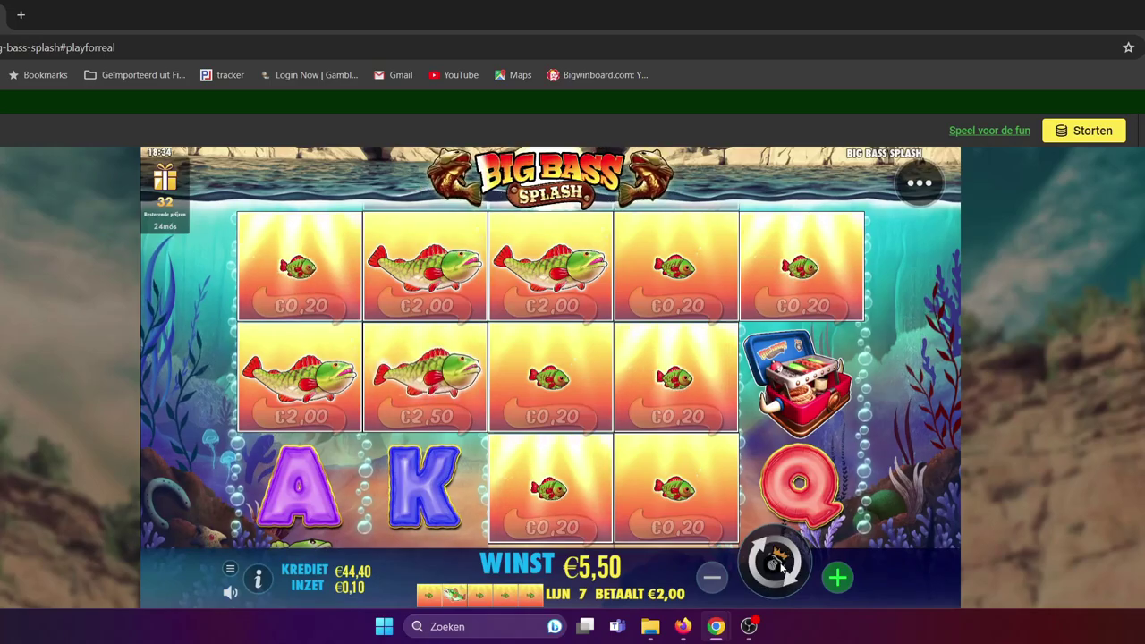
{"action": "left_click", "coordinate": [778, 564]}
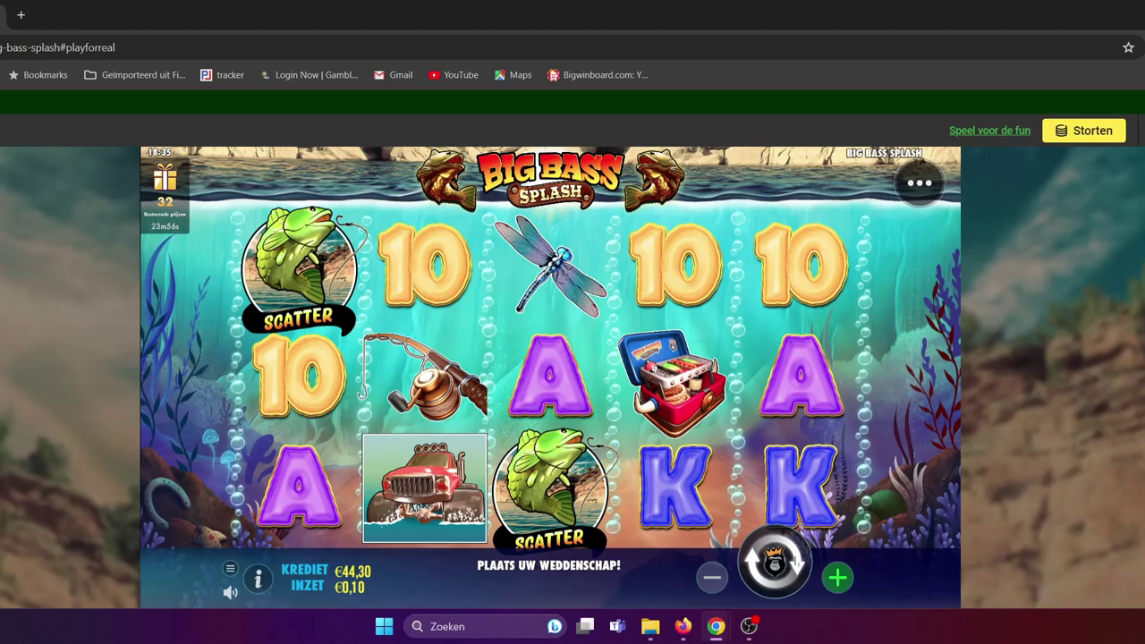
{"action": "left_click", "coordinate": [770, 569]}
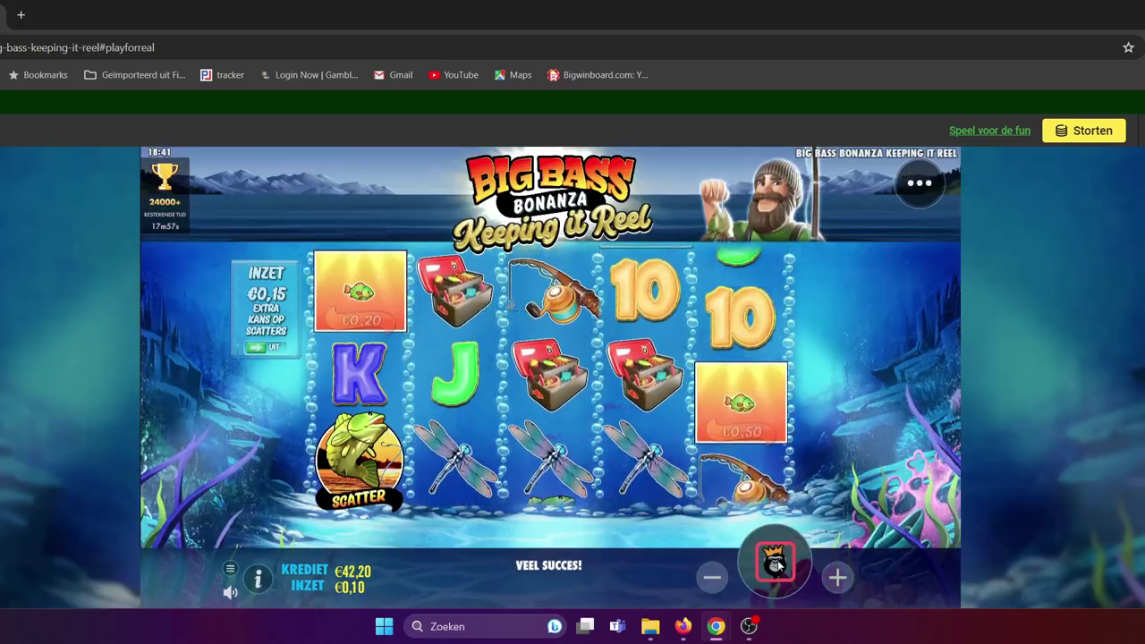
- Play five opening spins in Big Bass Bonanza Keeping it Reel
{"action": "left_click", "coordinate": [778, 563]}
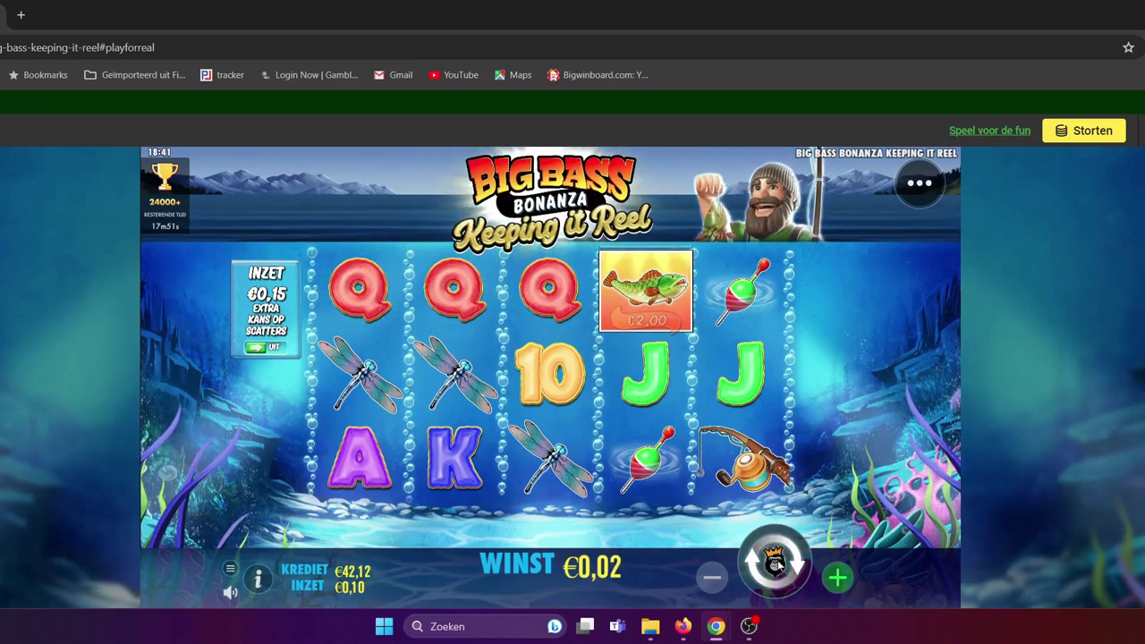
{"action": "left_click", "coordinate": [777, 564]}
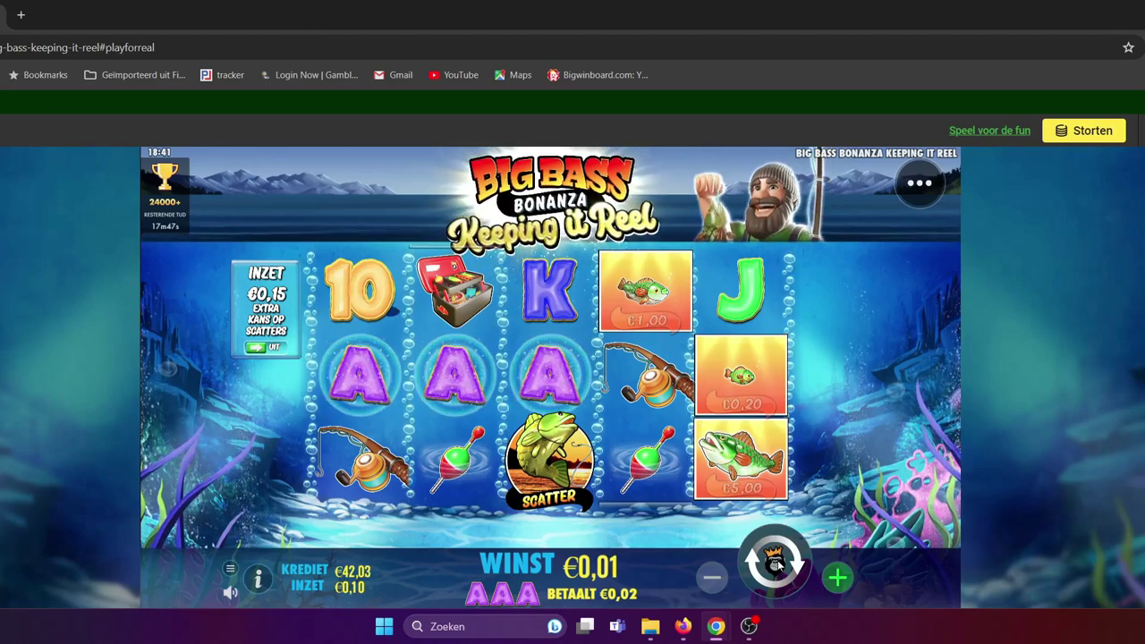
{"action": "left_click", "coordinate": [778, 563]}
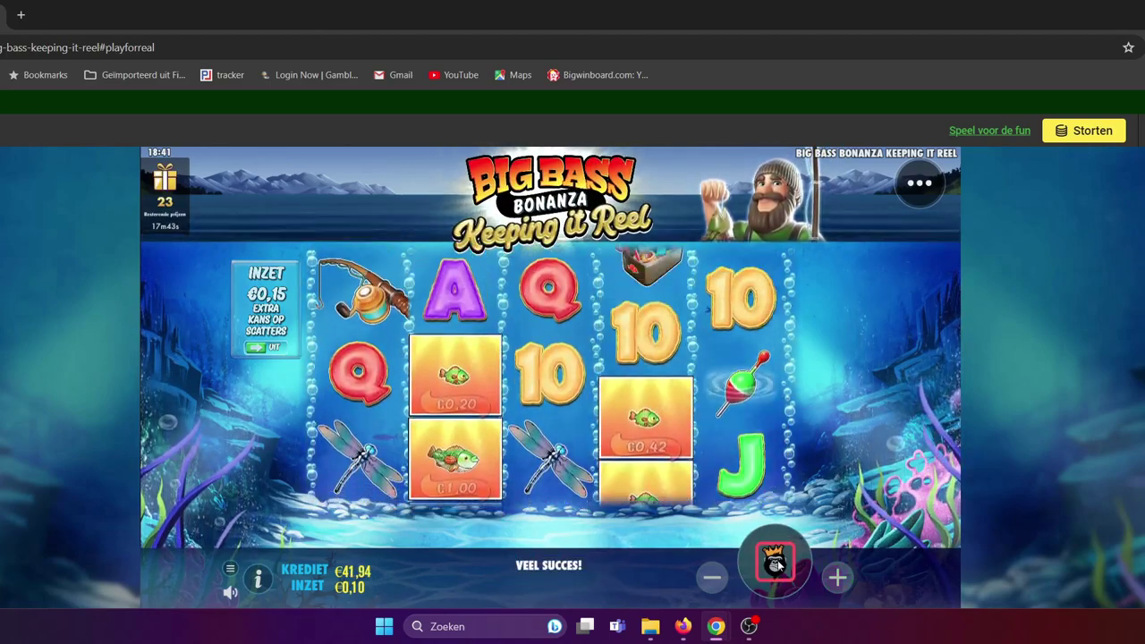
{"action": "left_click", "coordinate": [778, 563]}
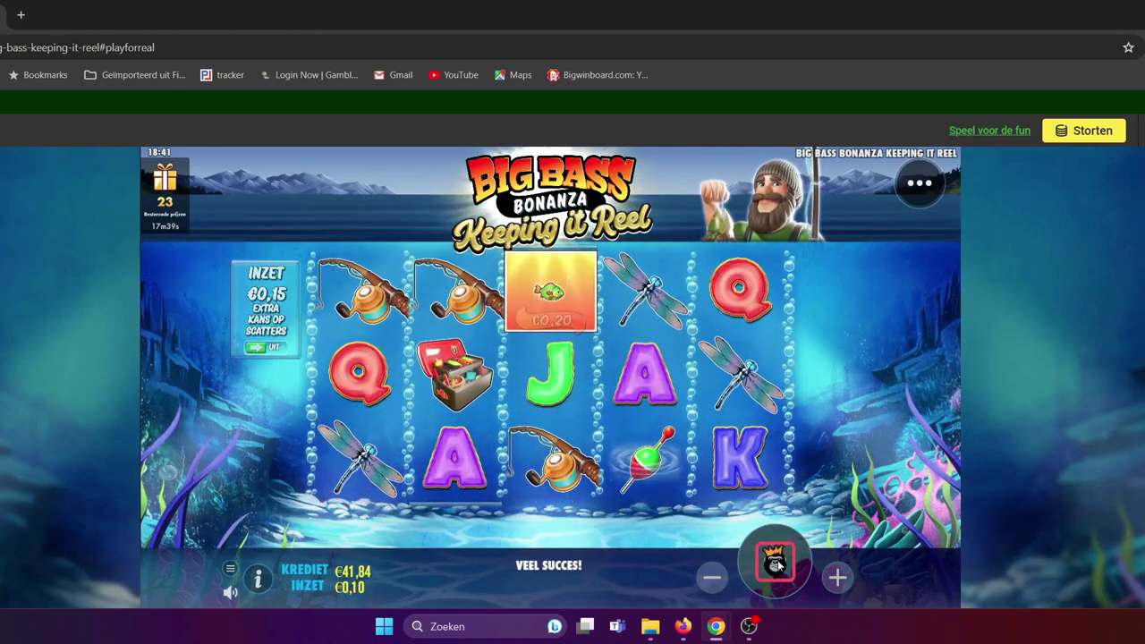
{"action": "left_click", "coordinate": [778, 564]}
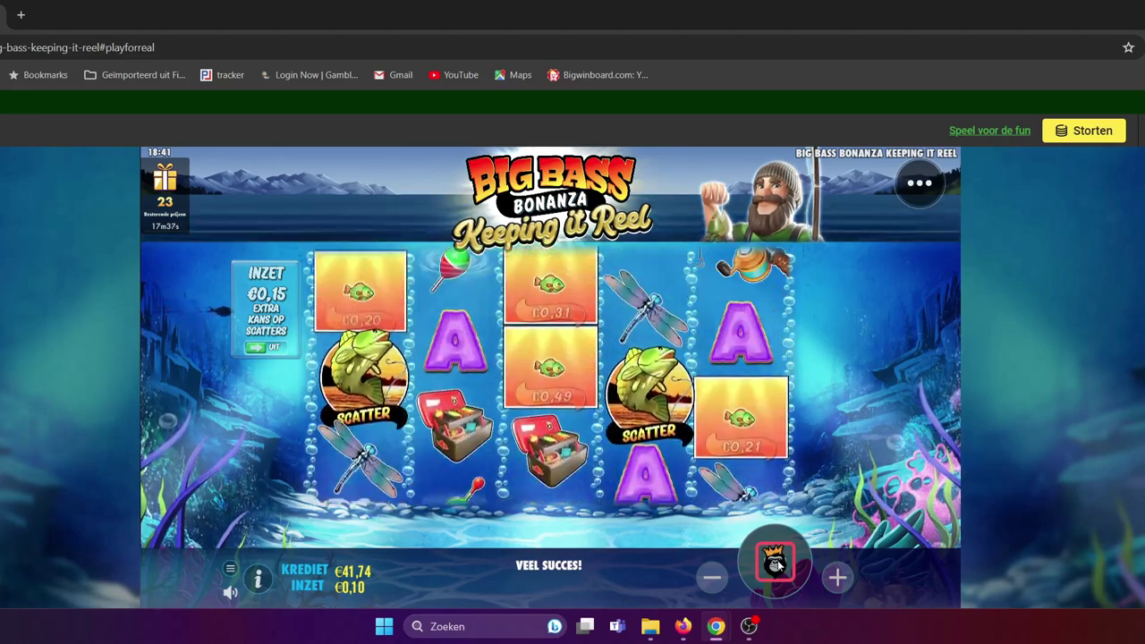
- Keep spinning at €0,15 with extra scatter chance on, until credit reaches €37,38
{"action": "left_click", "coordinate": [775, 564]}
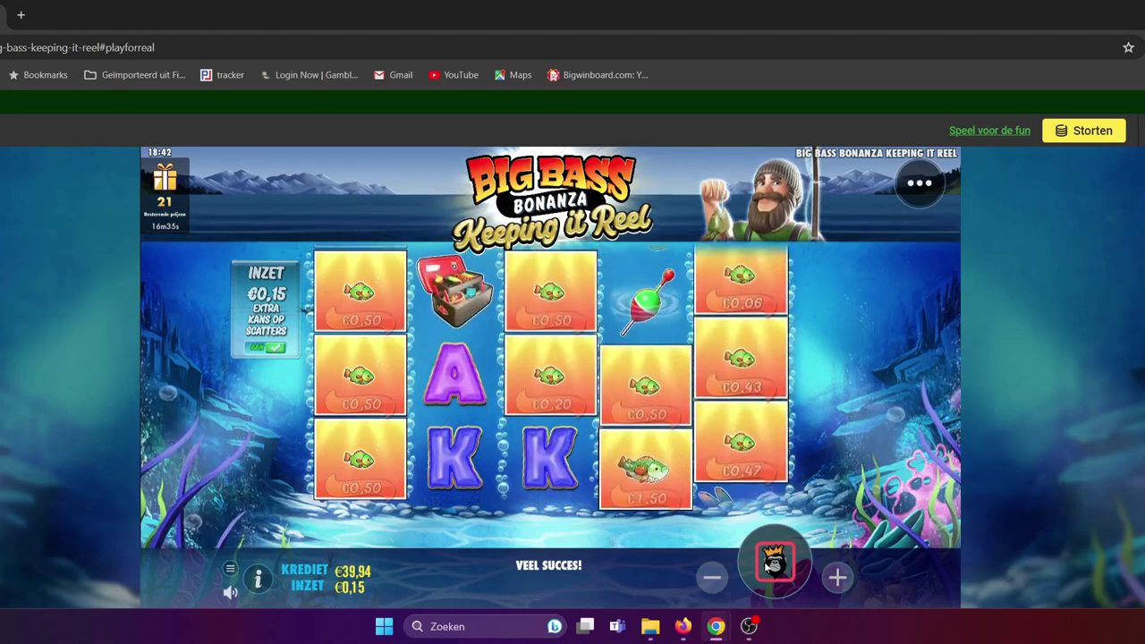
{"action": "left_click", "coordinate": [775, 564]}
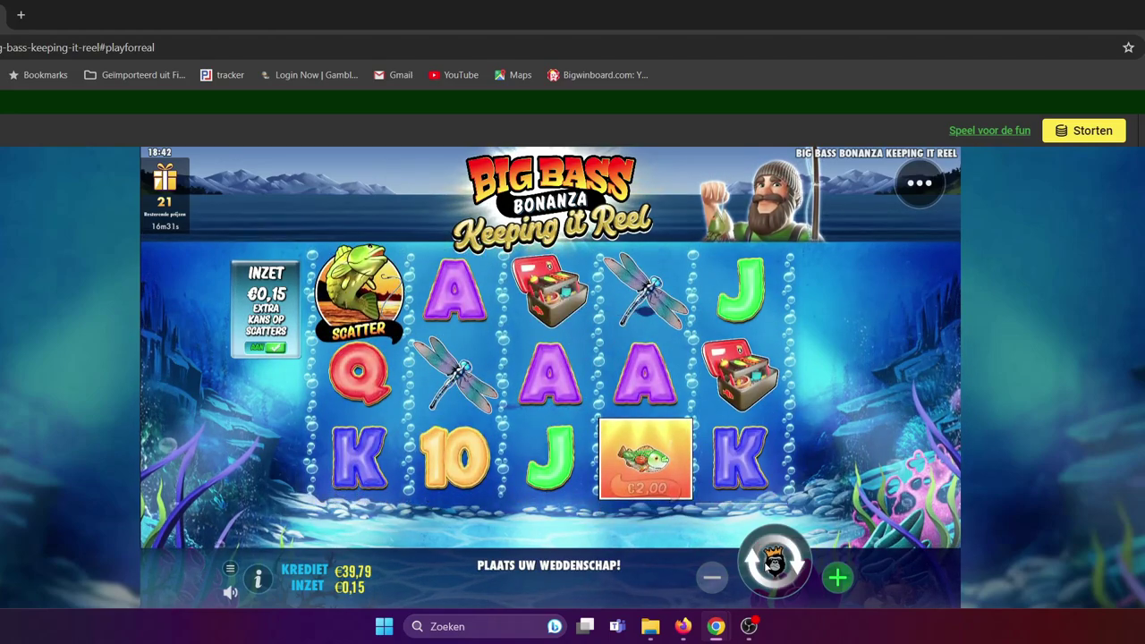
{"action": "left_click", "coordinate": [771, 564]}
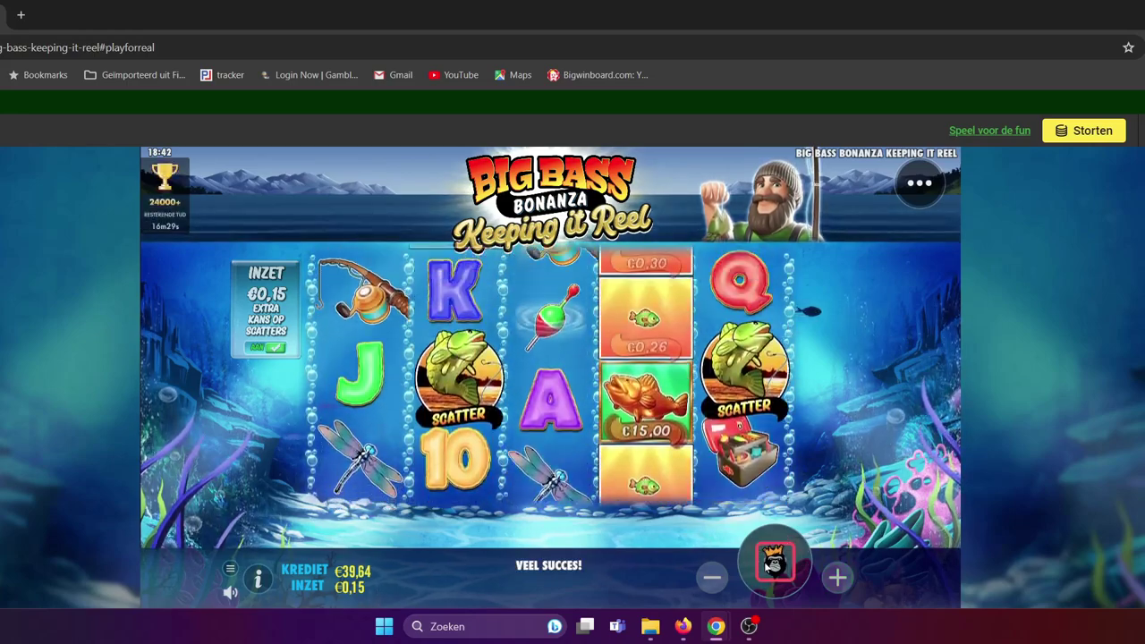
{"action": "left_click", "coordinate": [771, 563]}
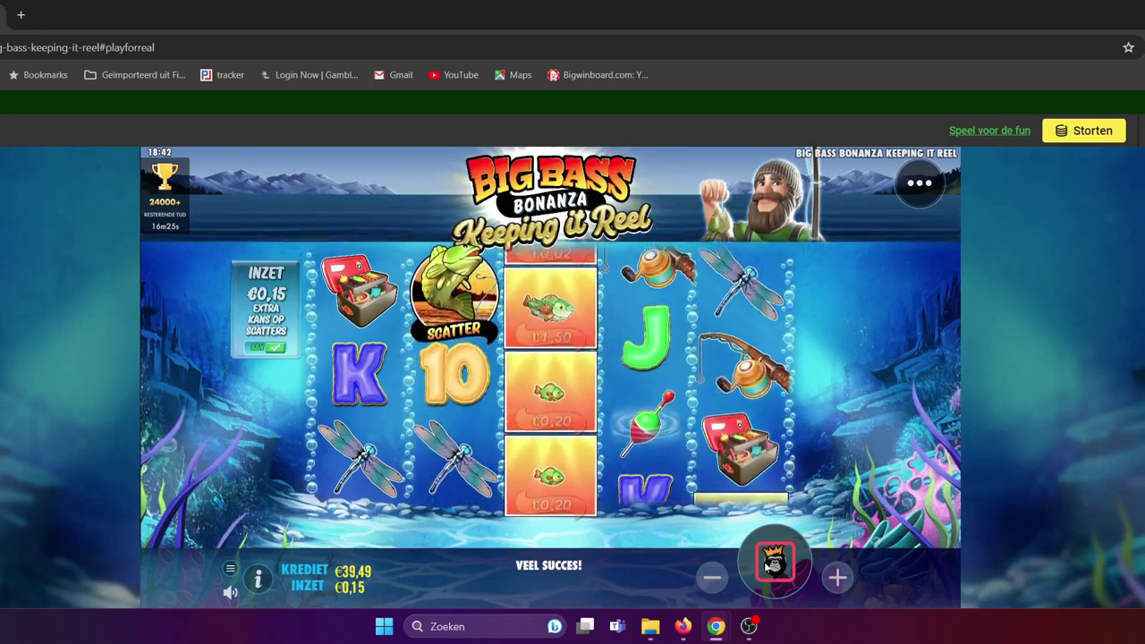
{"action": "left_click", "coordinate": [769, 566]}
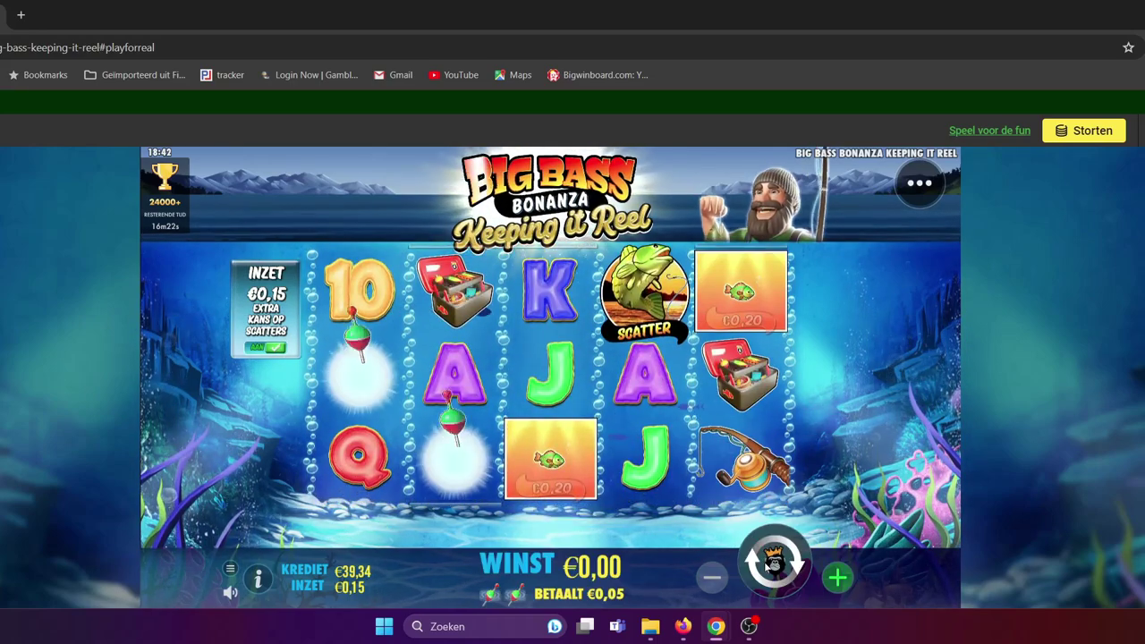
{"action": "left_click", "coordinate": [775, 563]}
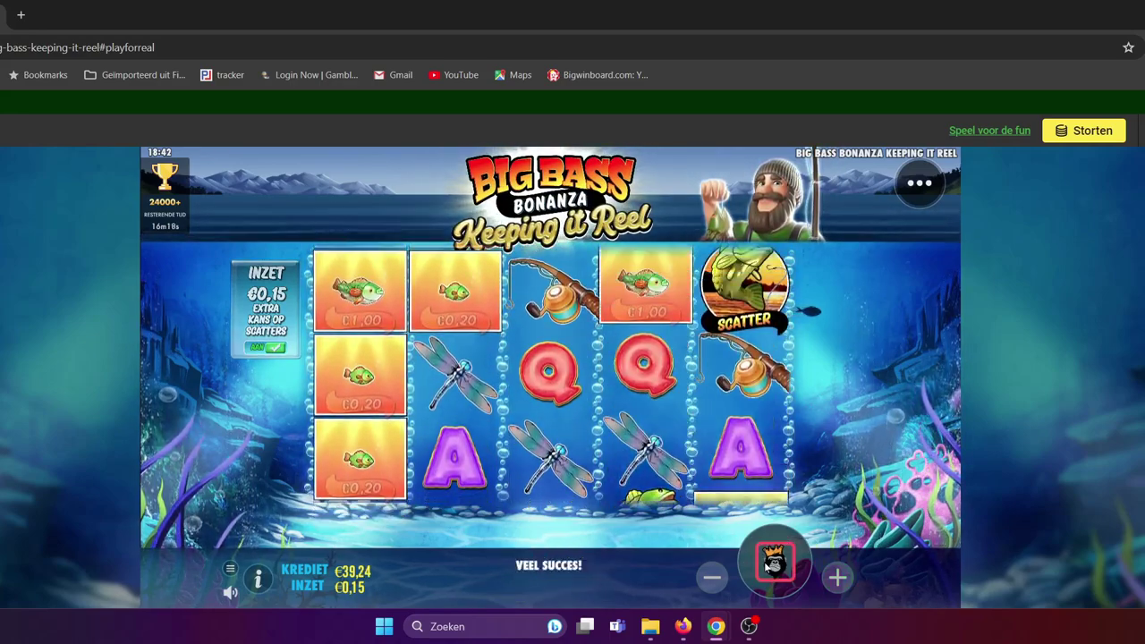
{"action": "left_click", "coordinate": [771, 564]}
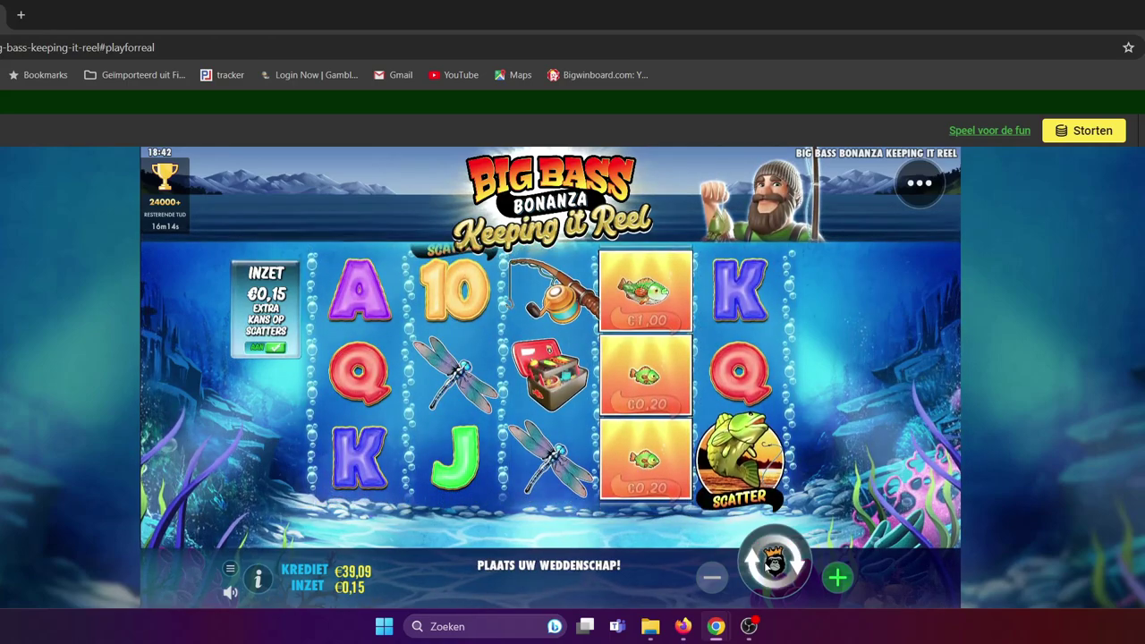
{"action": "left_click", "coordinate": [774, 564]}
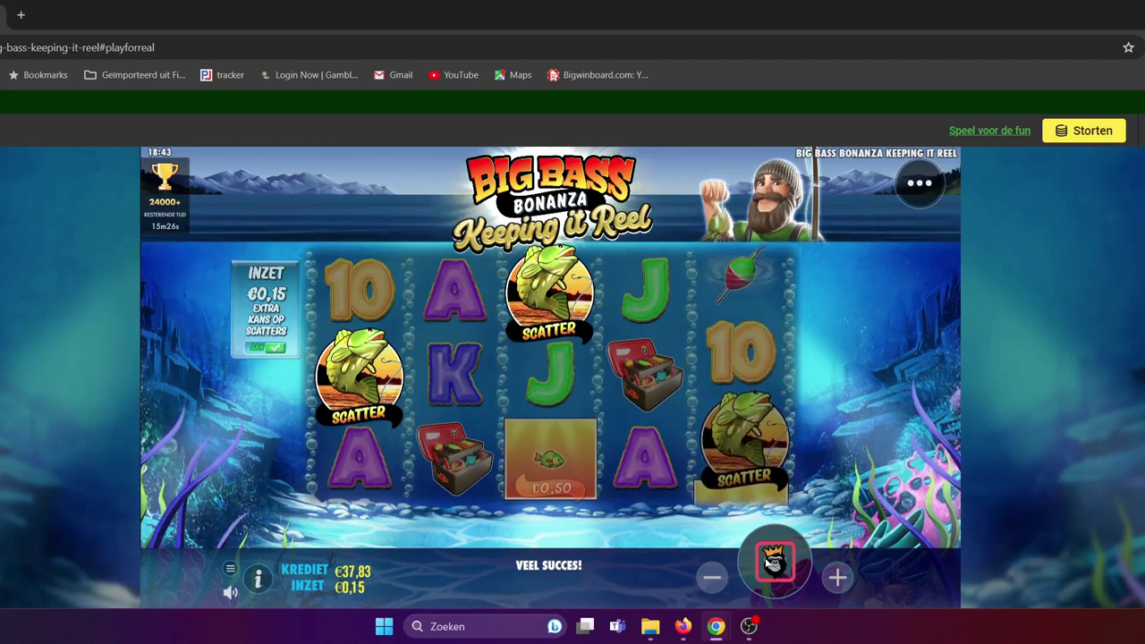
{"action": "left_click", "coordinate": [774, 564]}
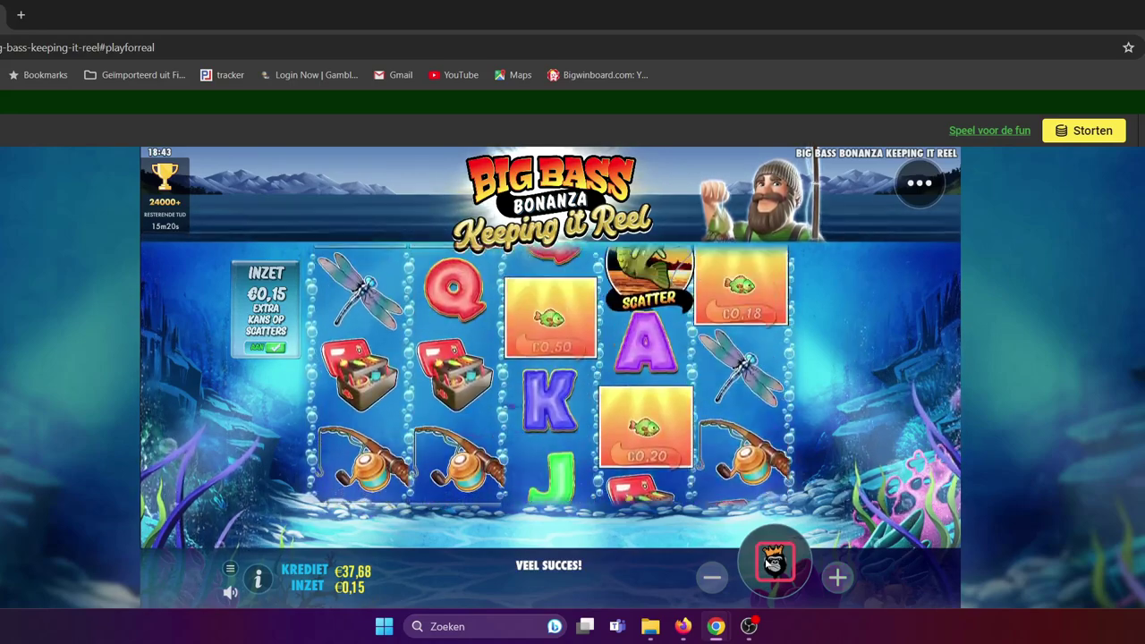
{"action": "left_click", "coordinate": [773, 562]}
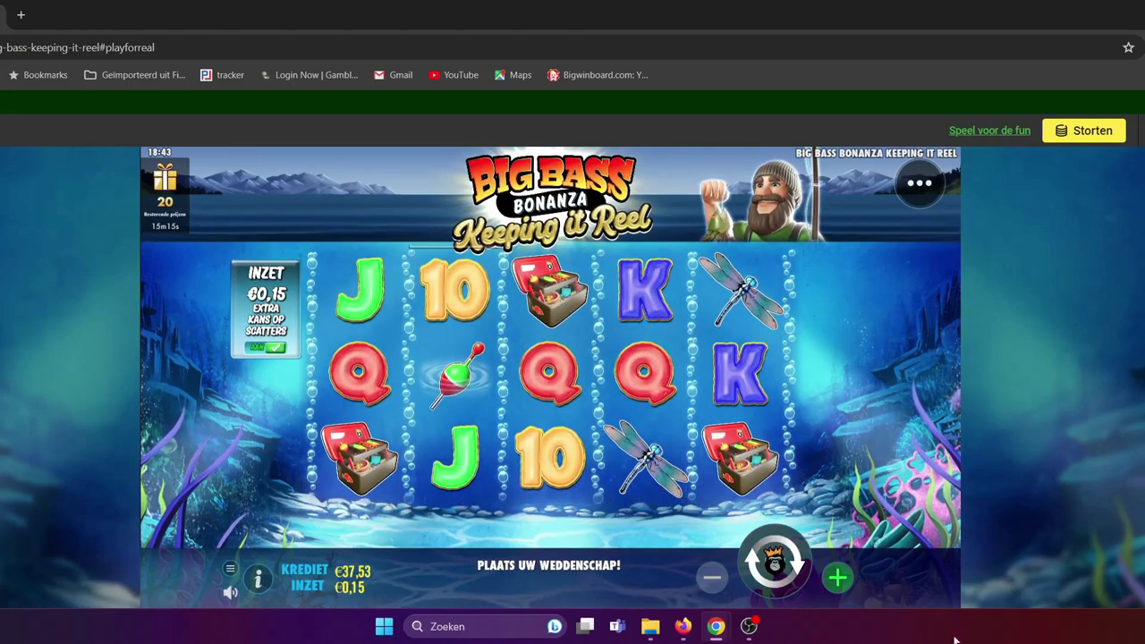
{"action": "left_click", "coordinate": [775, 562]}
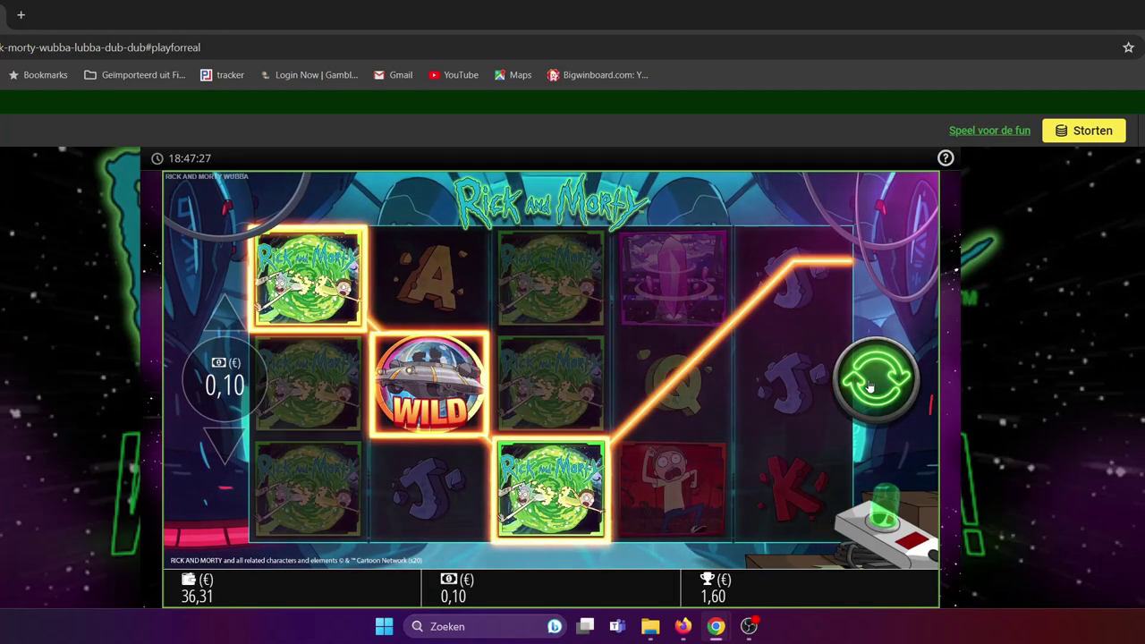
- Spin Rick and Morty at €0,10 until three bonus symbols land
{"action": "left_click", "coordinate": [871, 386]}
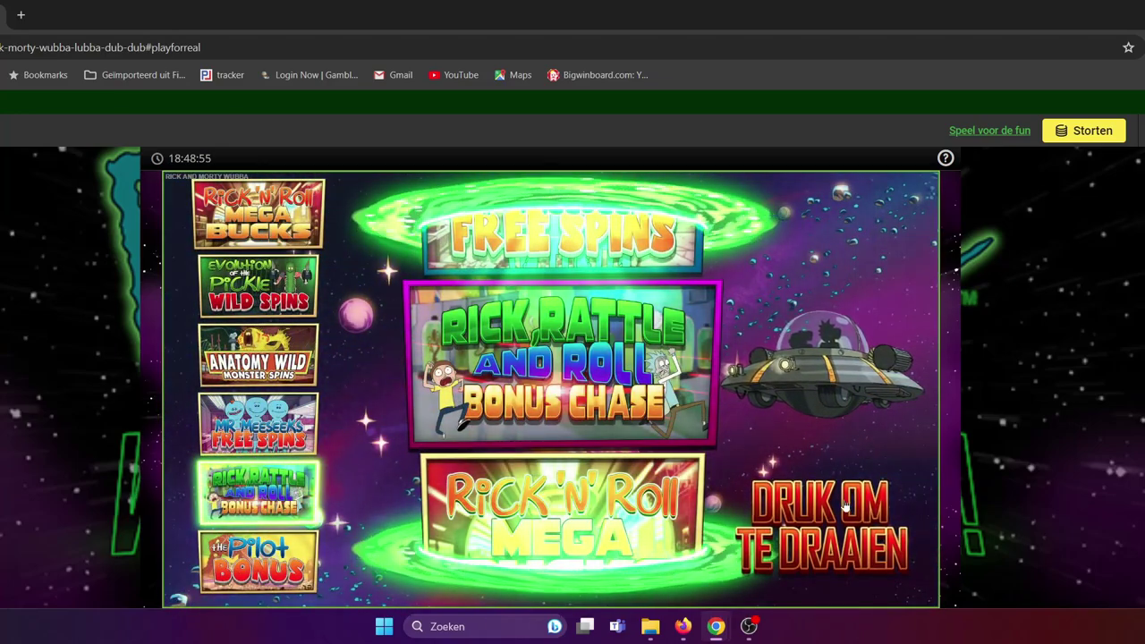
- Spin the bonus wheel and collect the Mr Meeseeks Free Spins award
{"action": "left_click", "coordinate": [845, 507]}
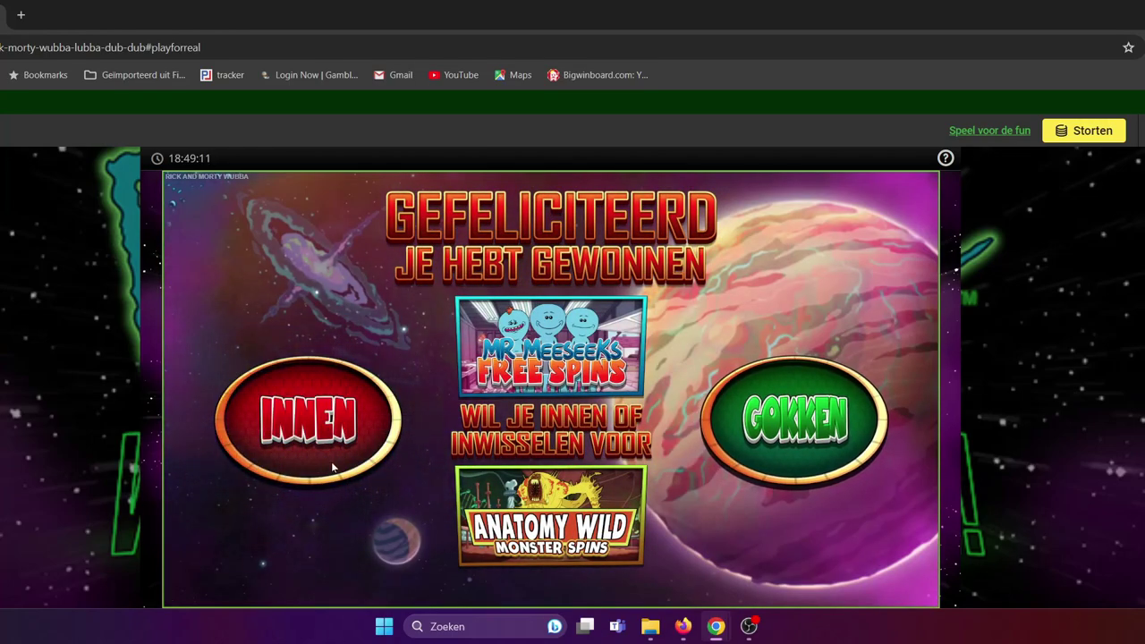
{"action": "left_click", "coordinate": [332, 461]}
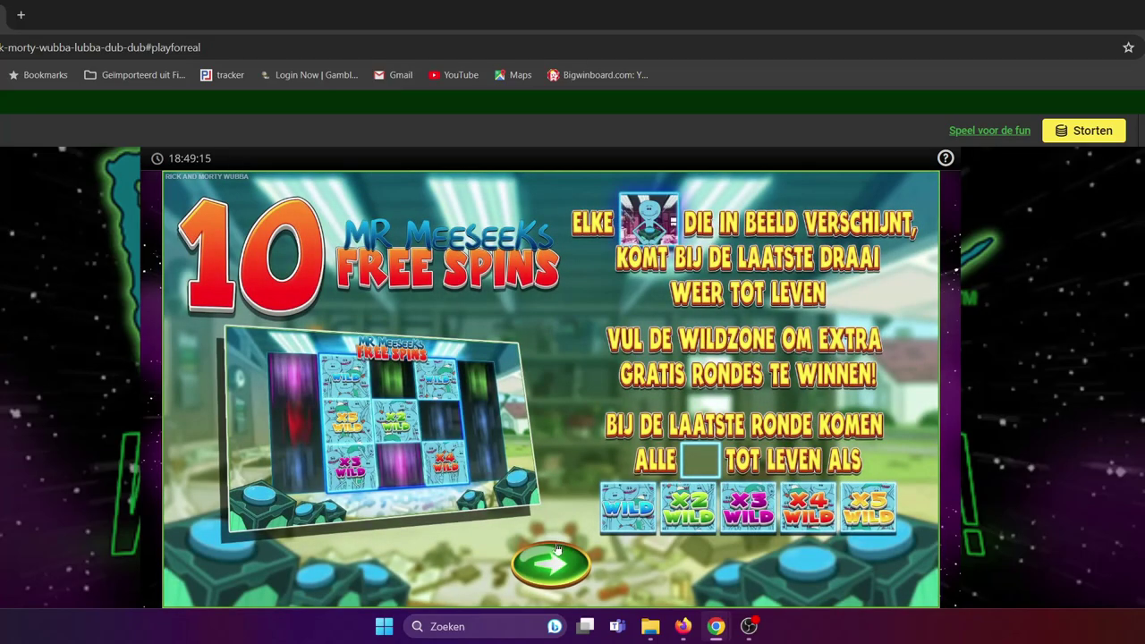
- Start the 10 Mr Meeseeks free spins and let them play out
{"action": "left_click", "coordinate": [553, 556]}
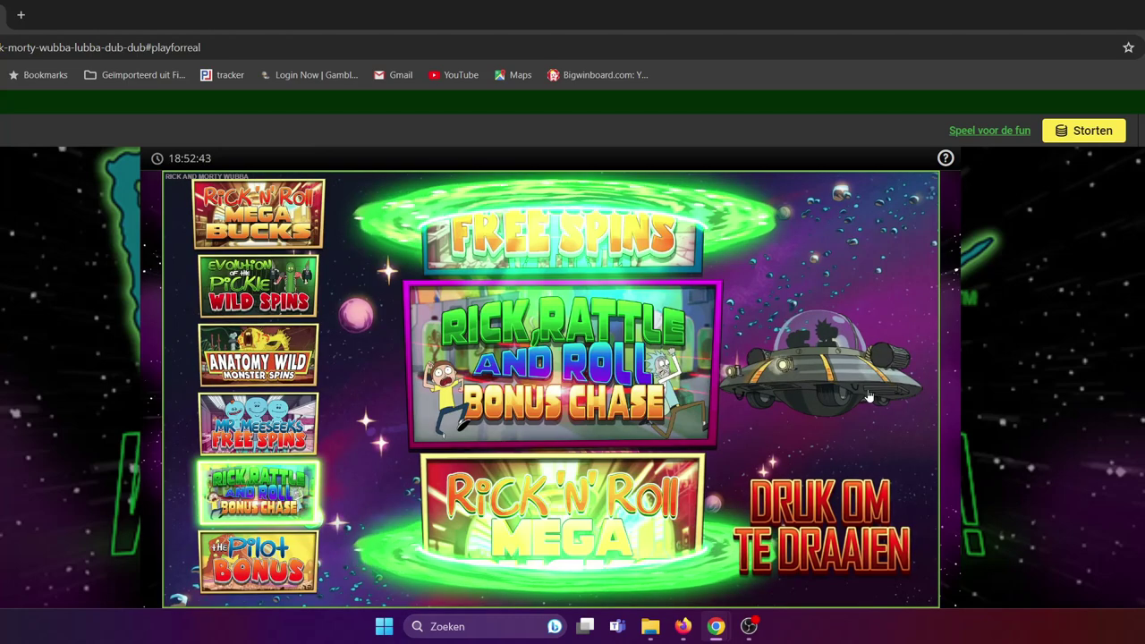
- Spin the bonus wheel and gamble The Pilot Bonus for a bigger feature
{"action": "left_click", "coordinate": [859, 512]}
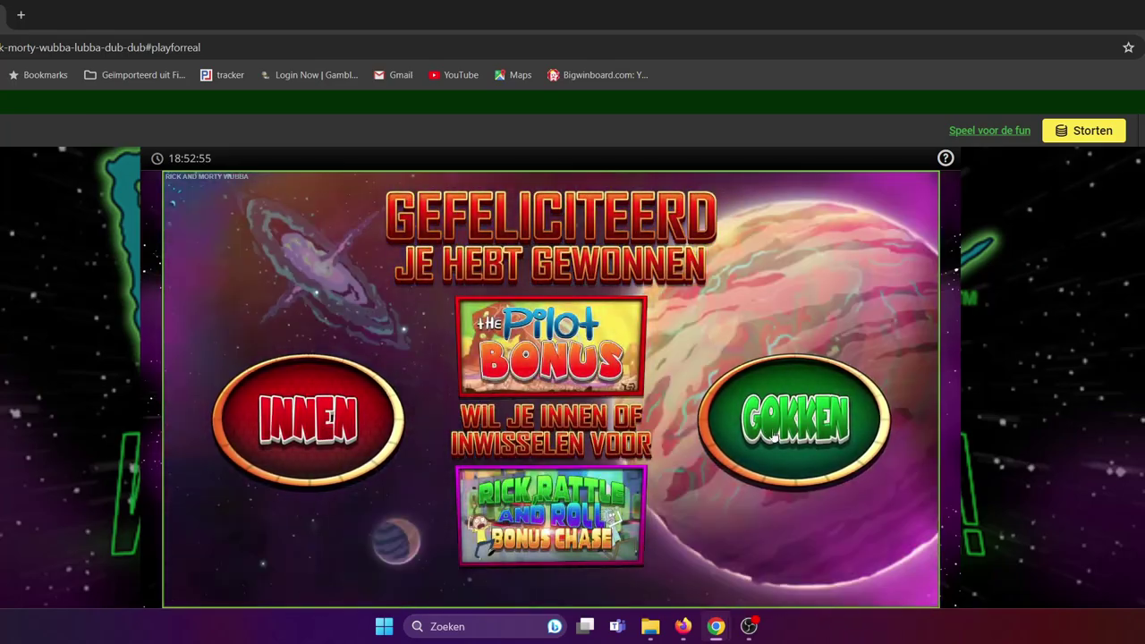
{"action": "left_click", "coordinate": [771, 480]}
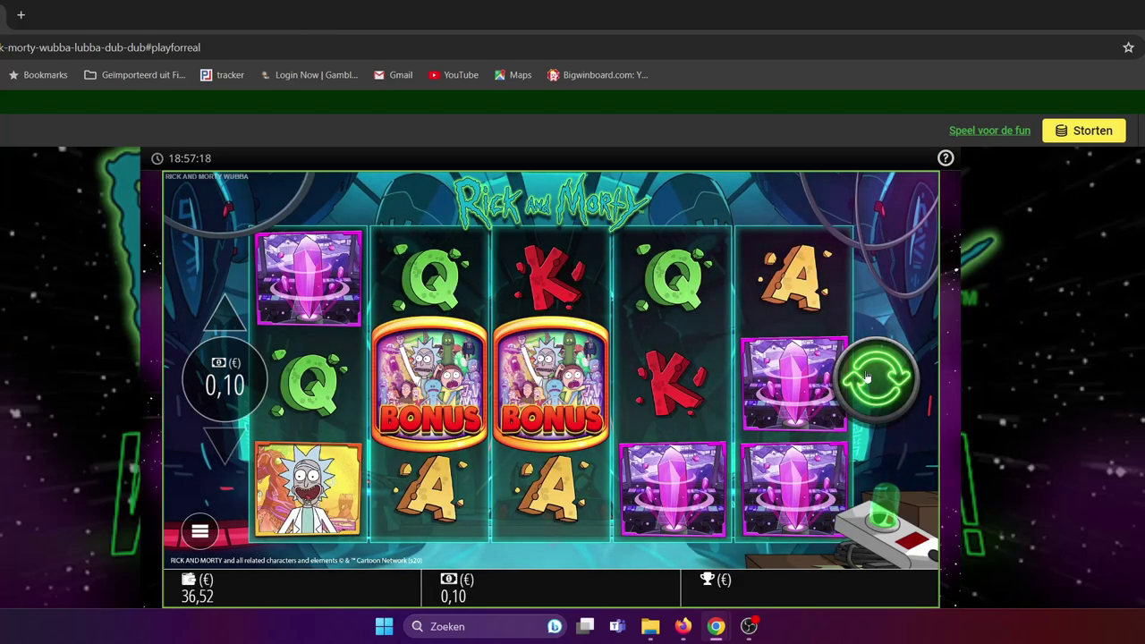
- Spin Rick and Morty once more, then spin Xmas Drop twice at €0,10
{"action": "left_click", "coordinate": [867, 378]}
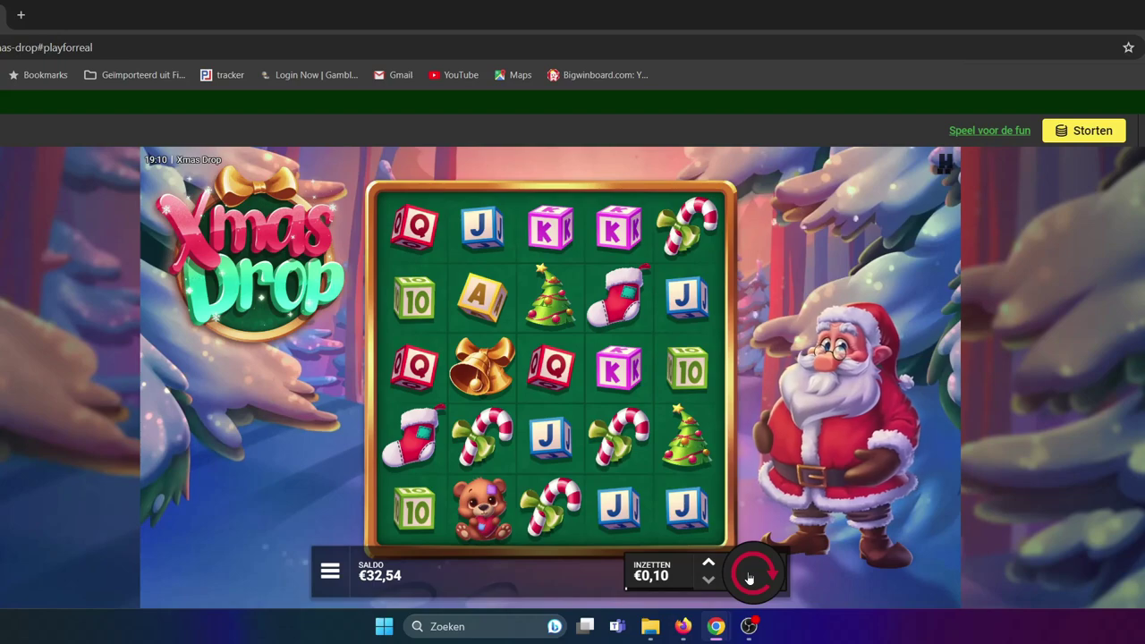
{"action": "left_click", "coordinate": [750, 579]}
{"action": "left_click", "coordinate": [750, 579]}
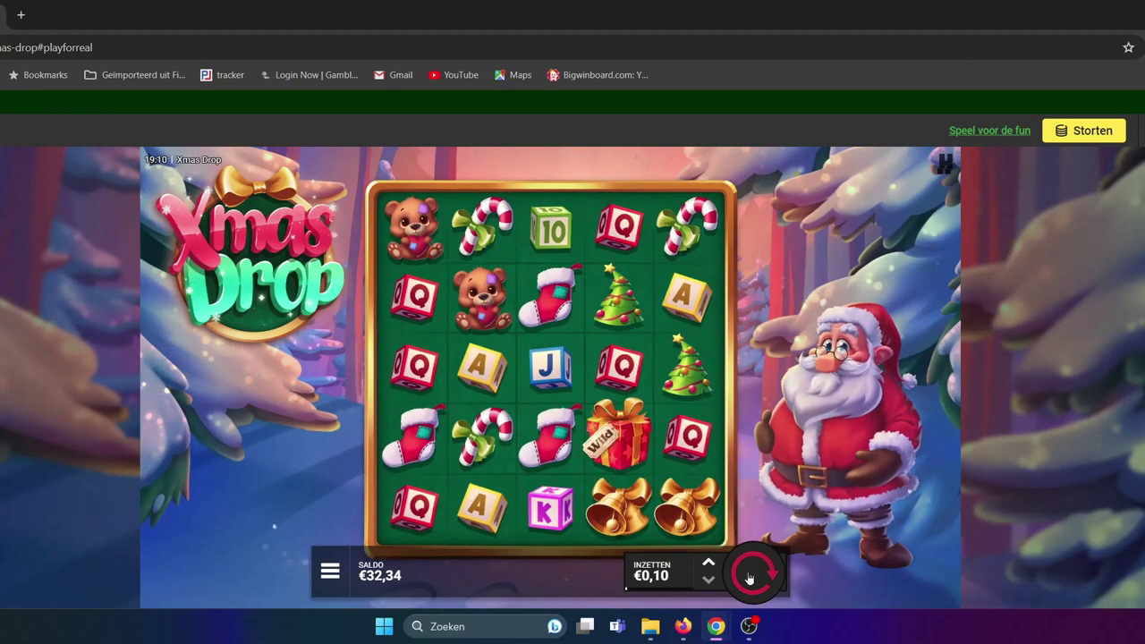
- Play twelve €0,10 Xmas Drop spins, including a €2,75 cascading win
{"action": "left_click", "coordinate": [750, 579]}
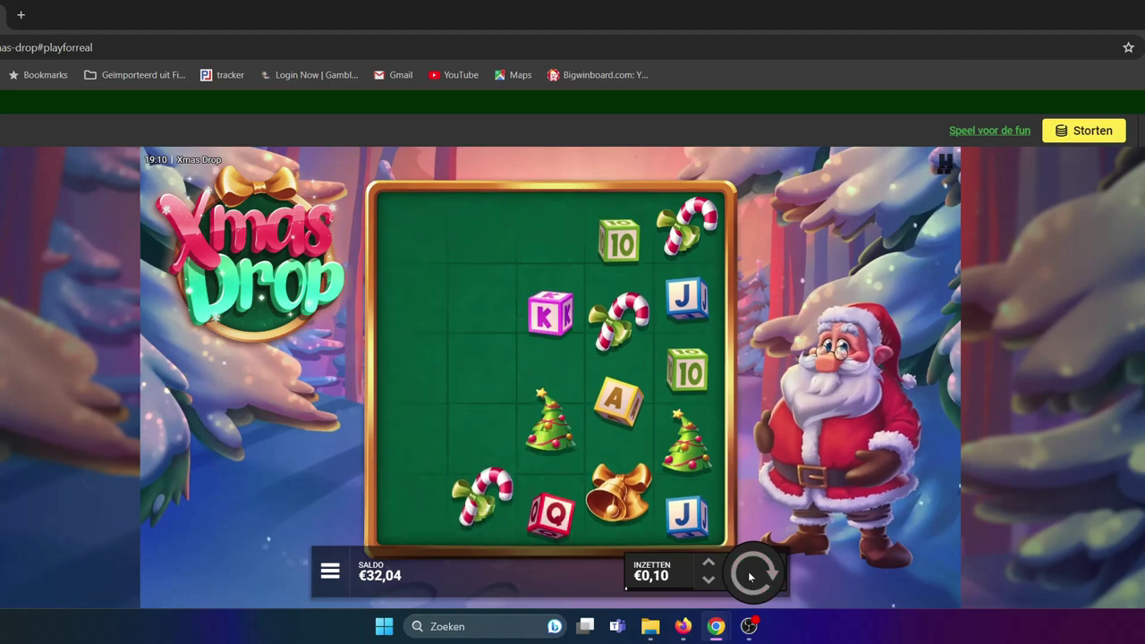
{"action": "left_click", "coordinate": [750, 579]}
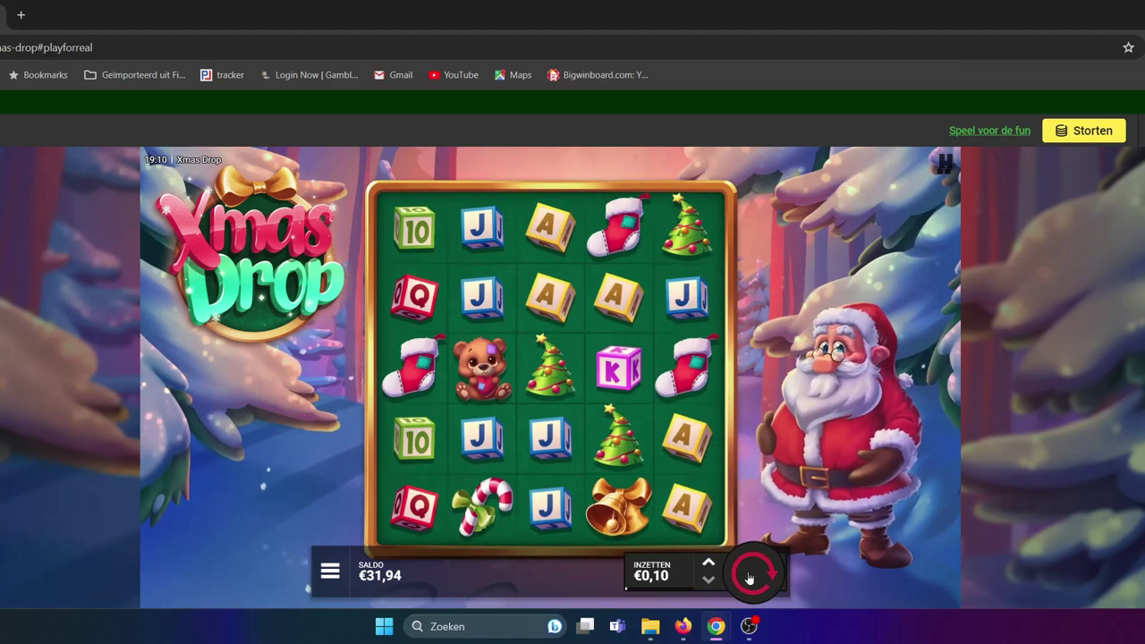
{"action": "left_click", "coordinate": [750, 579]}
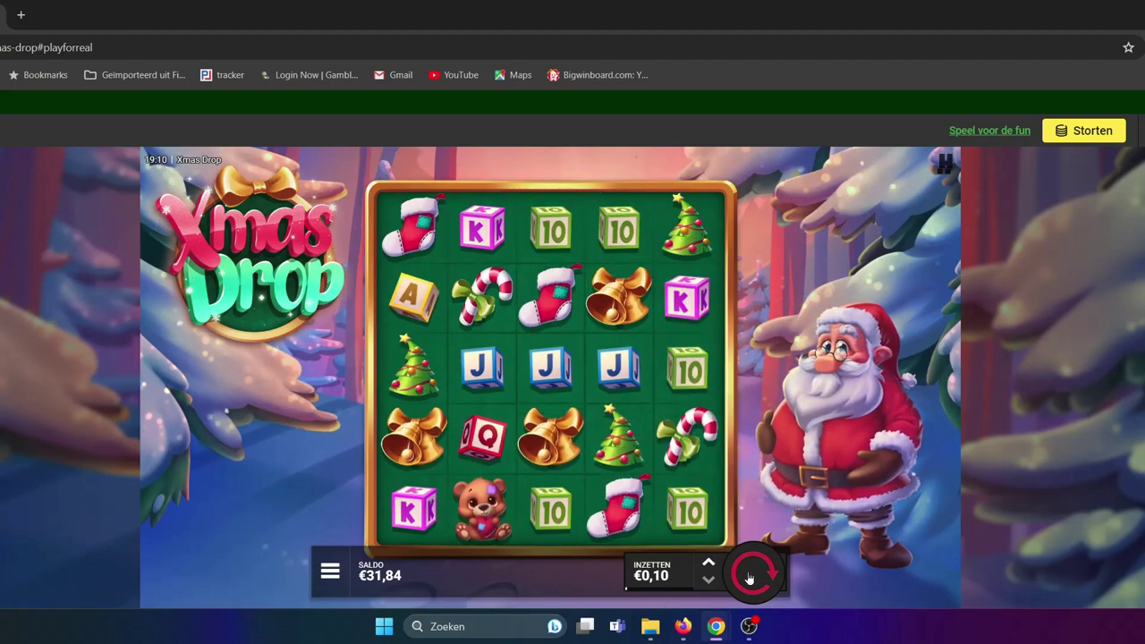
{"action": "left_click", "coordinate": [750, 579]}
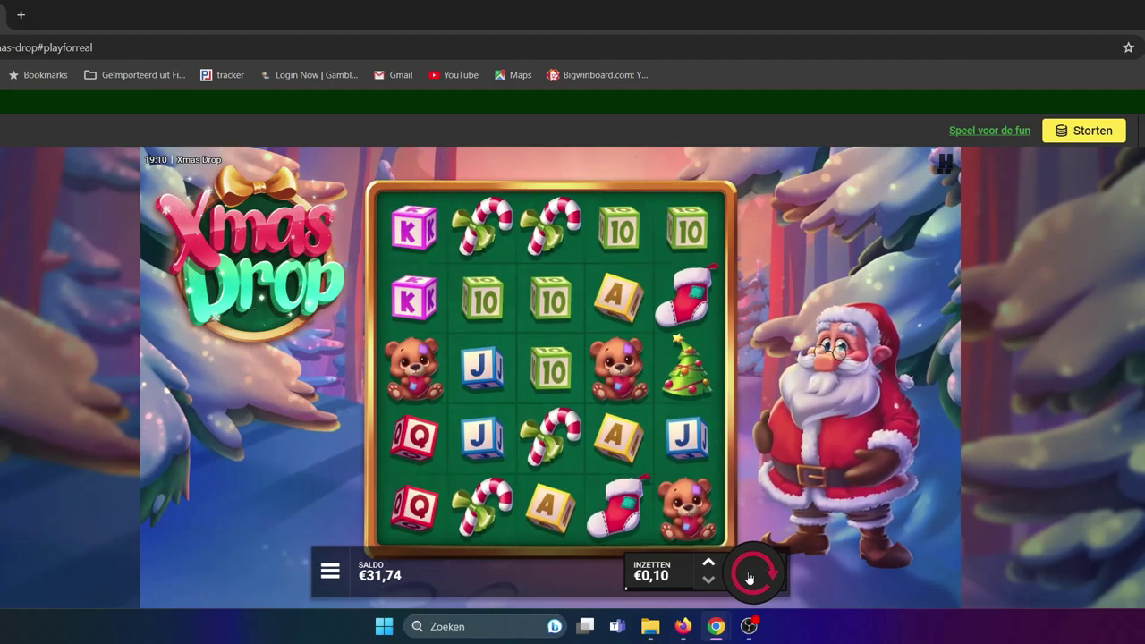
{"action": "left_click", "coordinate": [750, 579]}
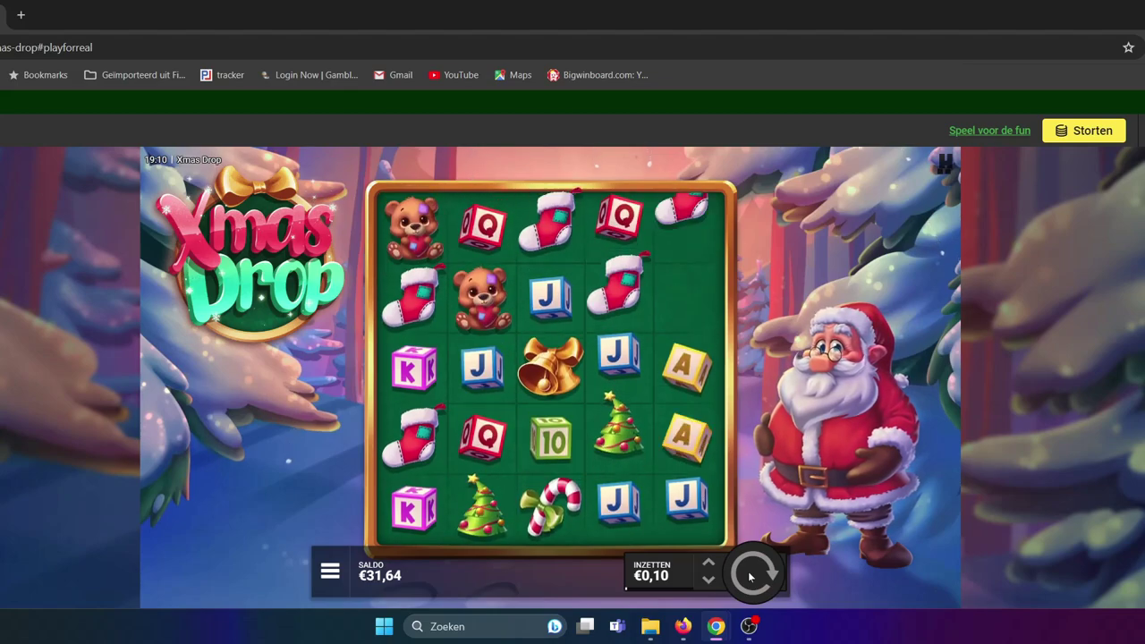
{"action": "left_click", "coordinate": [750, 579]}
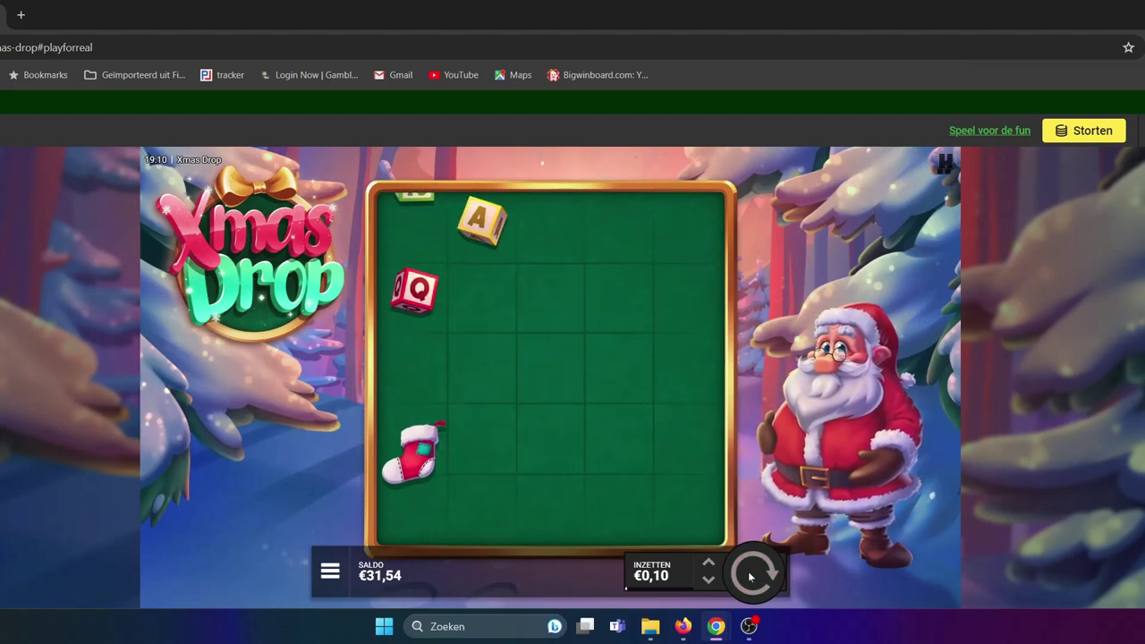
{"action": "left_click", "coordinate": [750, 579]}
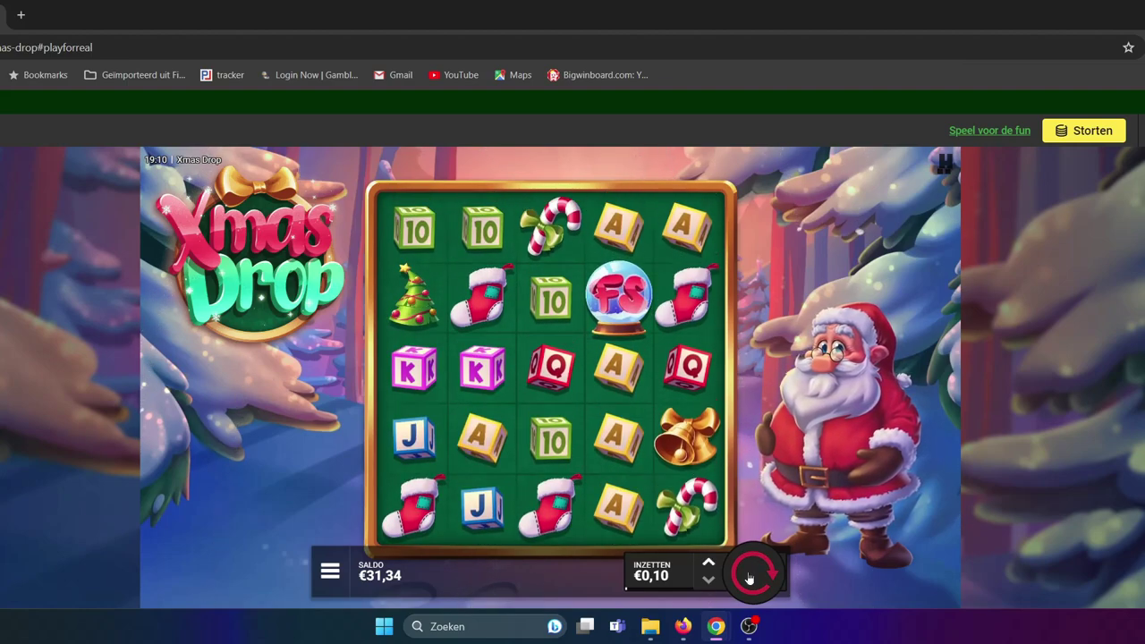
{"action": "left_click", "coordinate": [750, 579]}
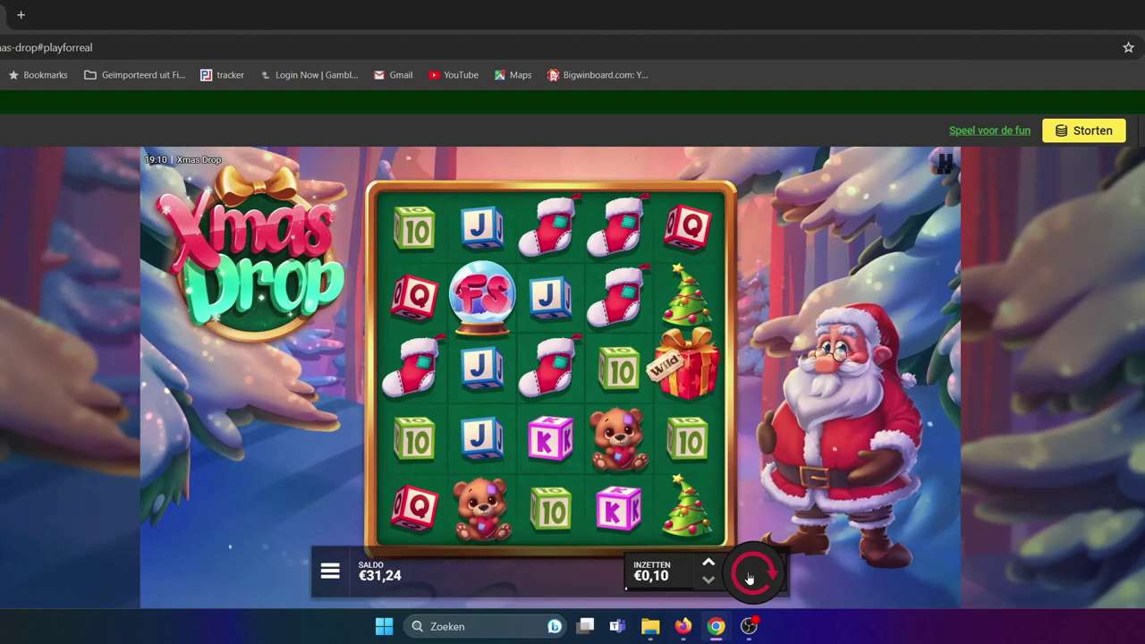
{"action": "left_click", "coordinate": [750, 579]}
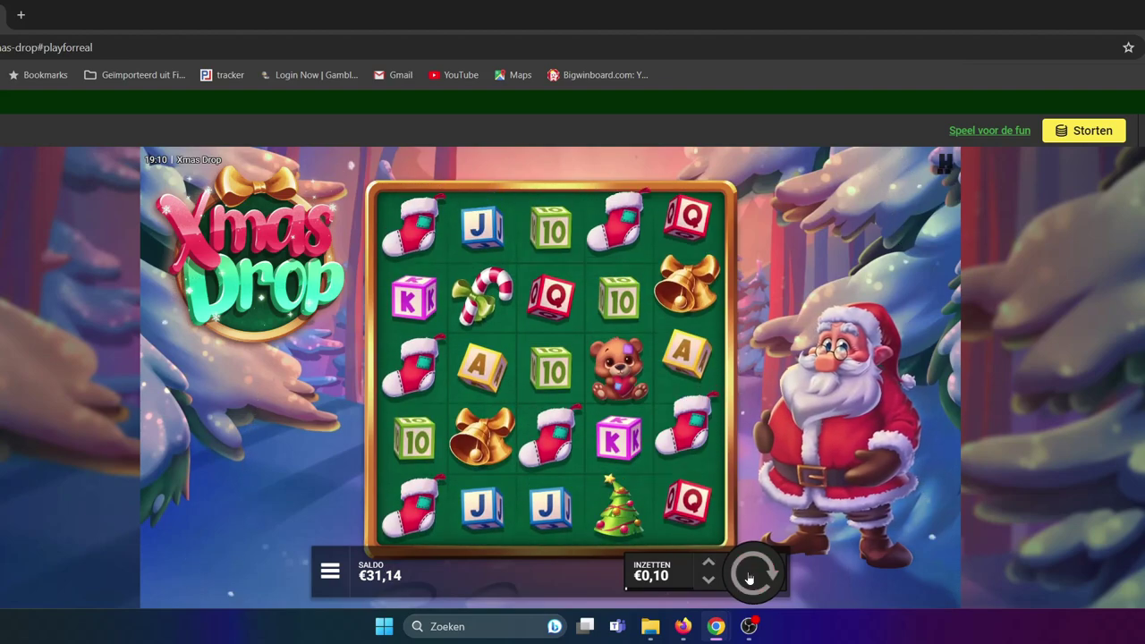
{"action": "left_click", "coordinate": [750, 579]}
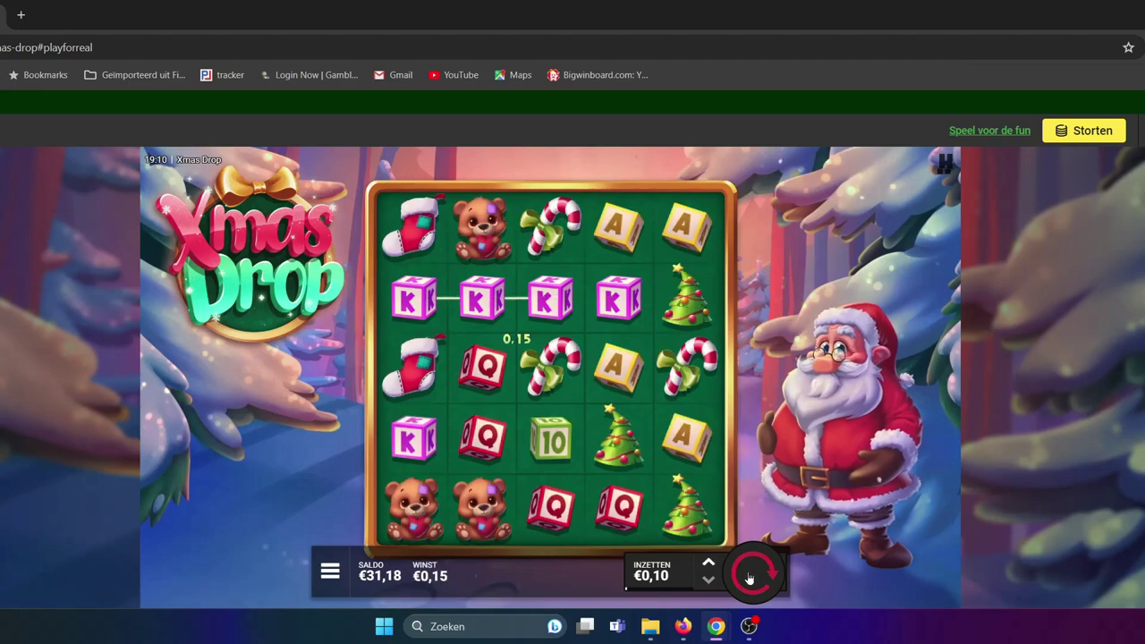
{"action": "left_click", "coordinate": [750, 579]}
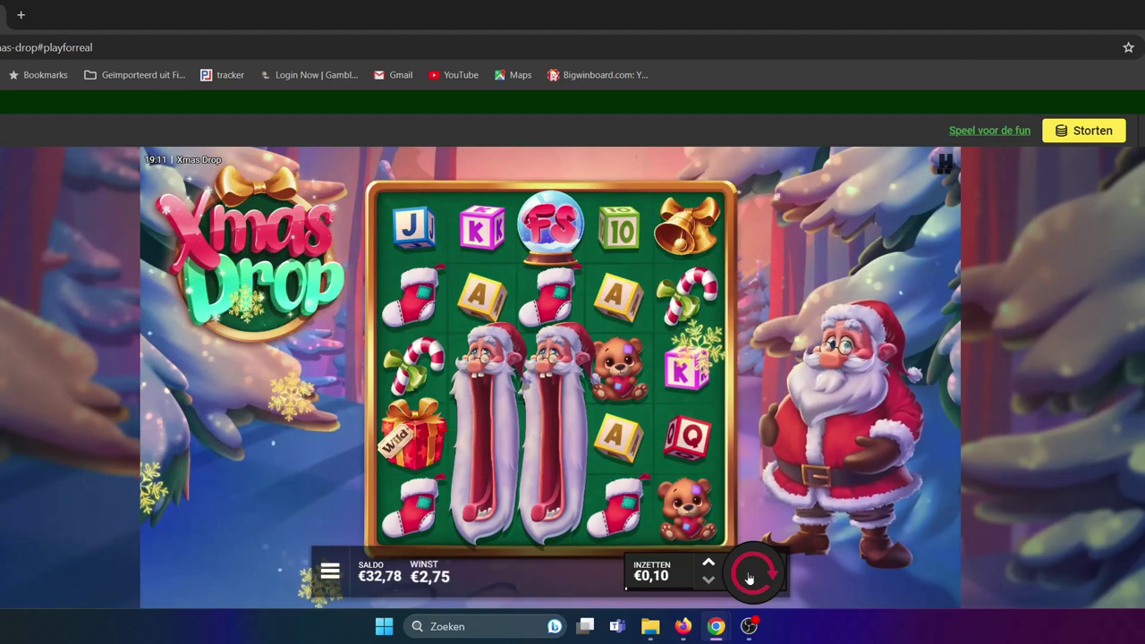
{"action": "left_click", "coordinate": [750, 577]}
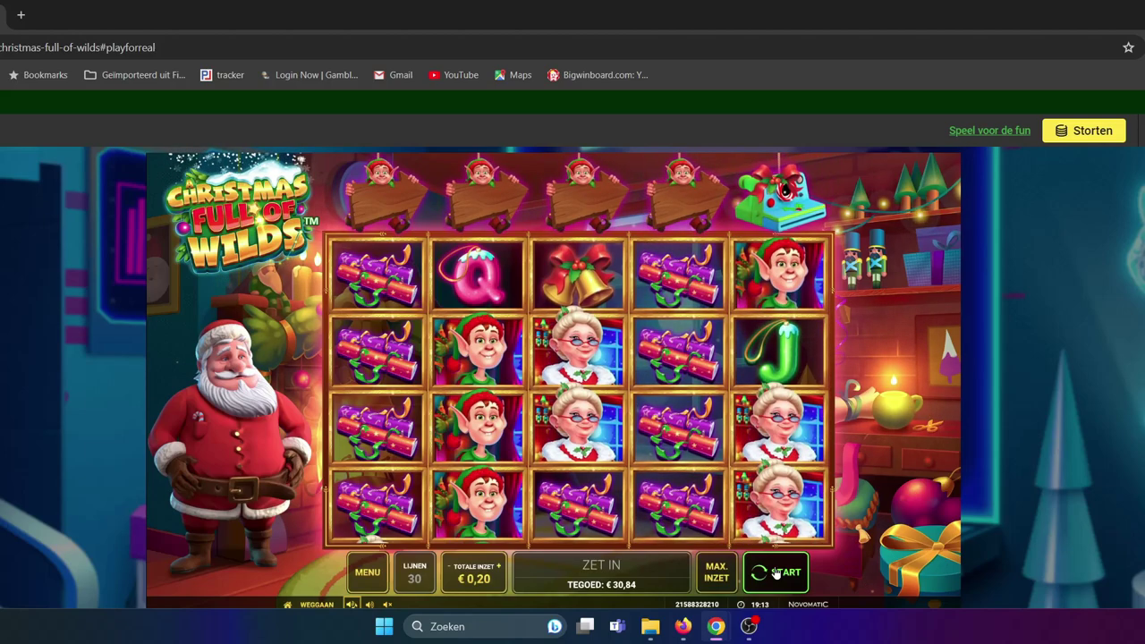
- Spin Christmas Full of Wilds twelve times at €0,20, including one €0,20 prize
{"action": "left_click", "coordinate": [776, 573]}
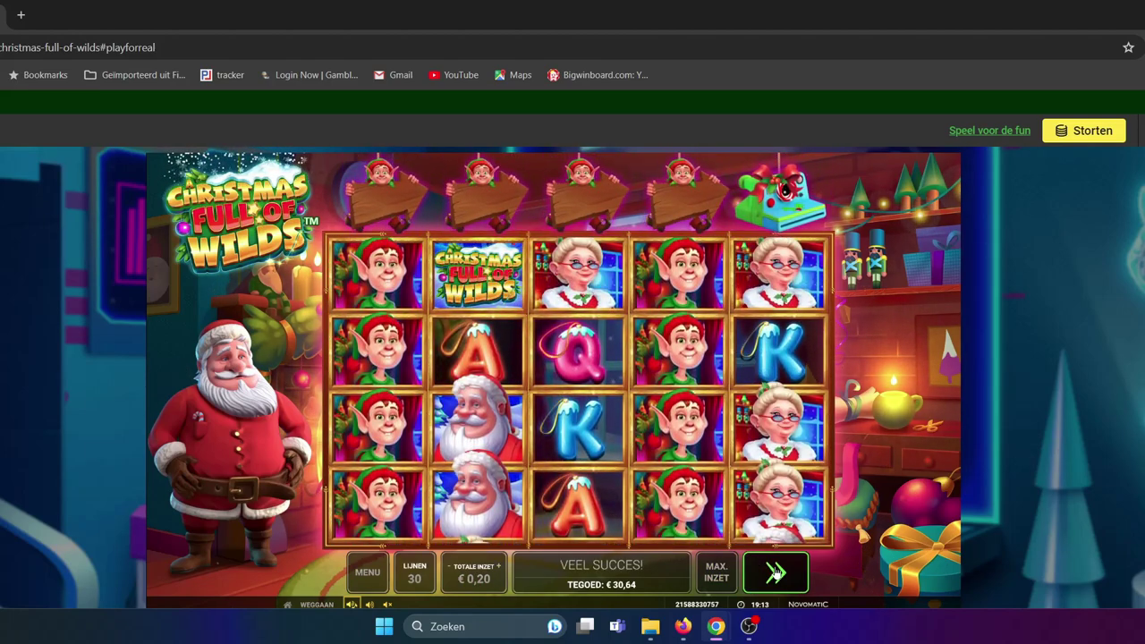
{"action": "left_click", "coordinate": [776, 574]}
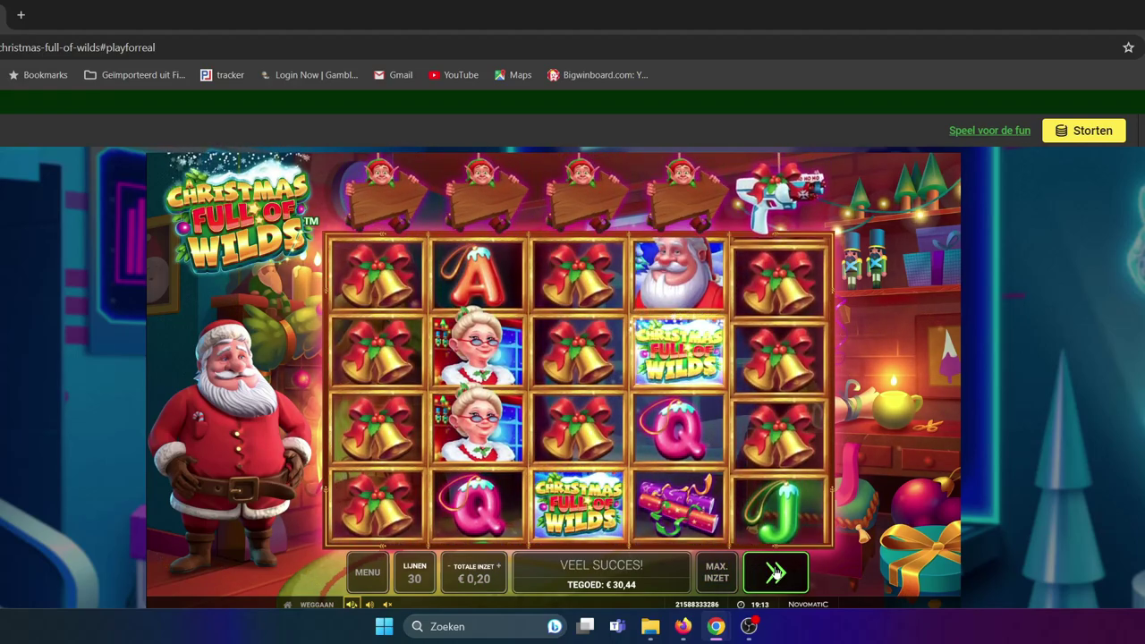
{"action": "left_click", "coordinate": [777, 573]}
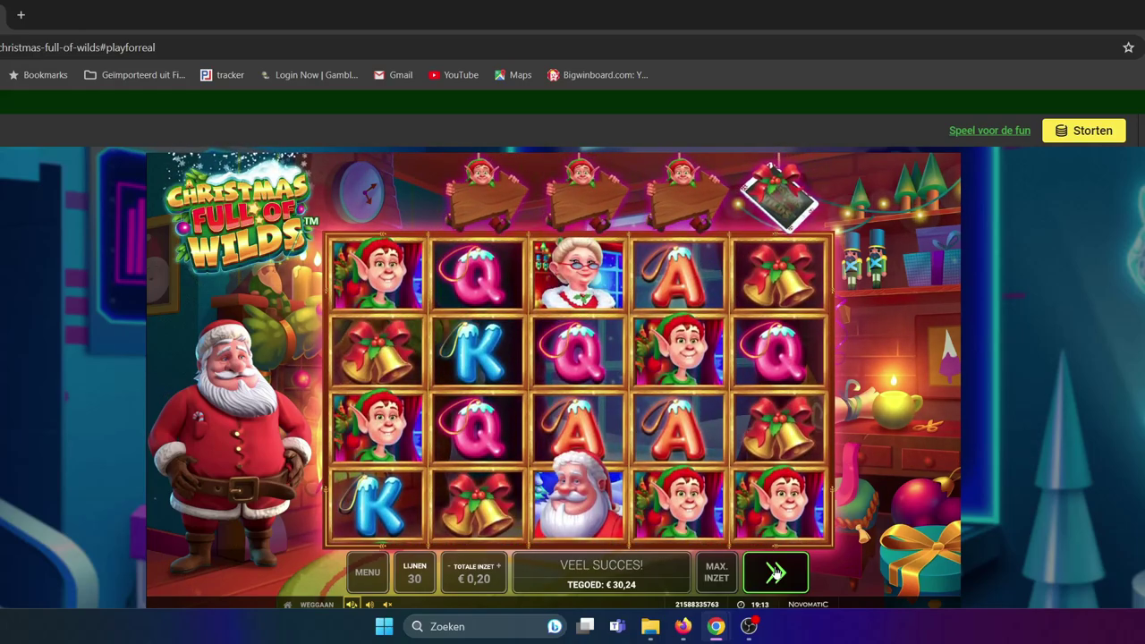
{"action": "left_click", "coordinate": [777, 573]}
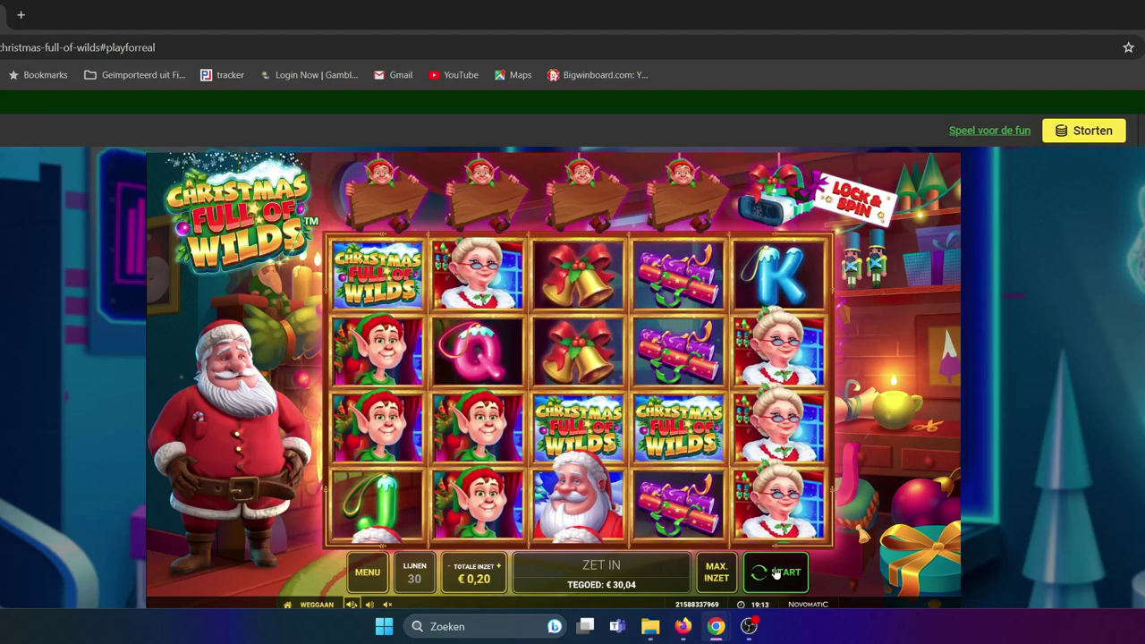
{"action": "left_click", "coordinate": [776, 573]}
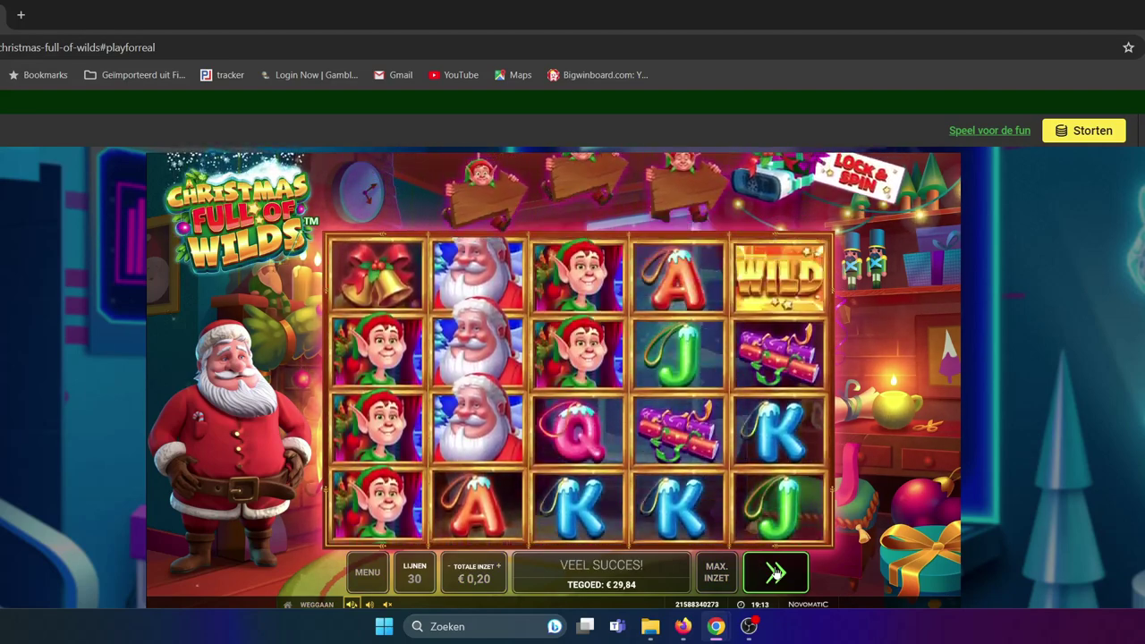
{"action": "left_click", "coordinate": [776, 574]}
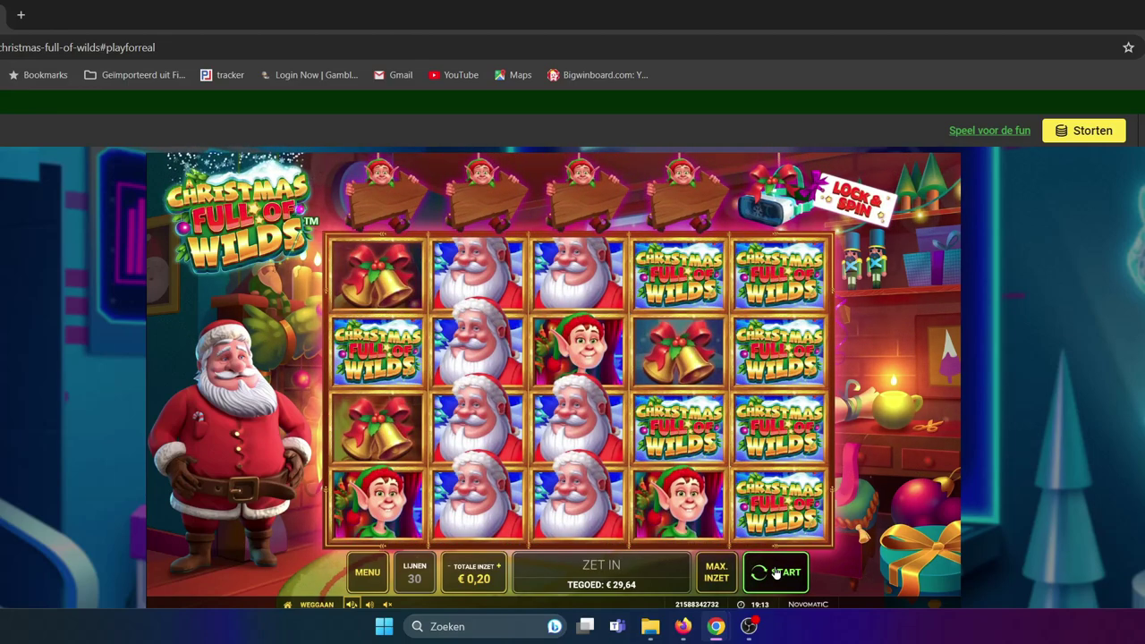
{"action": "left_click", "coordinate": [776, 574]}
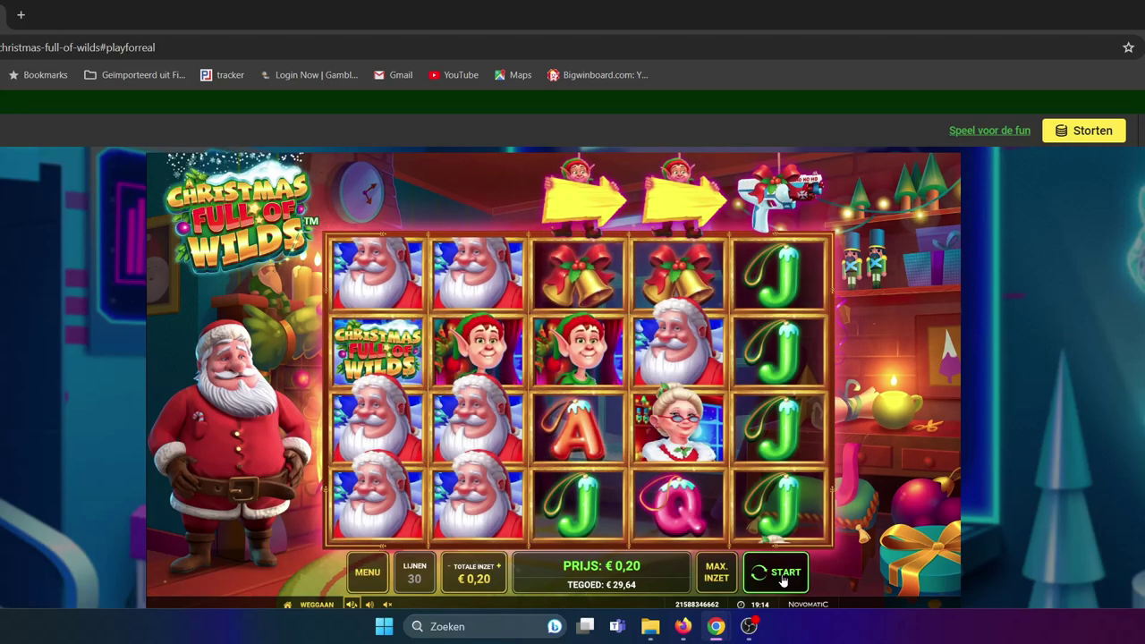
{"action": "left_click", "coordinate": [783, 580]}
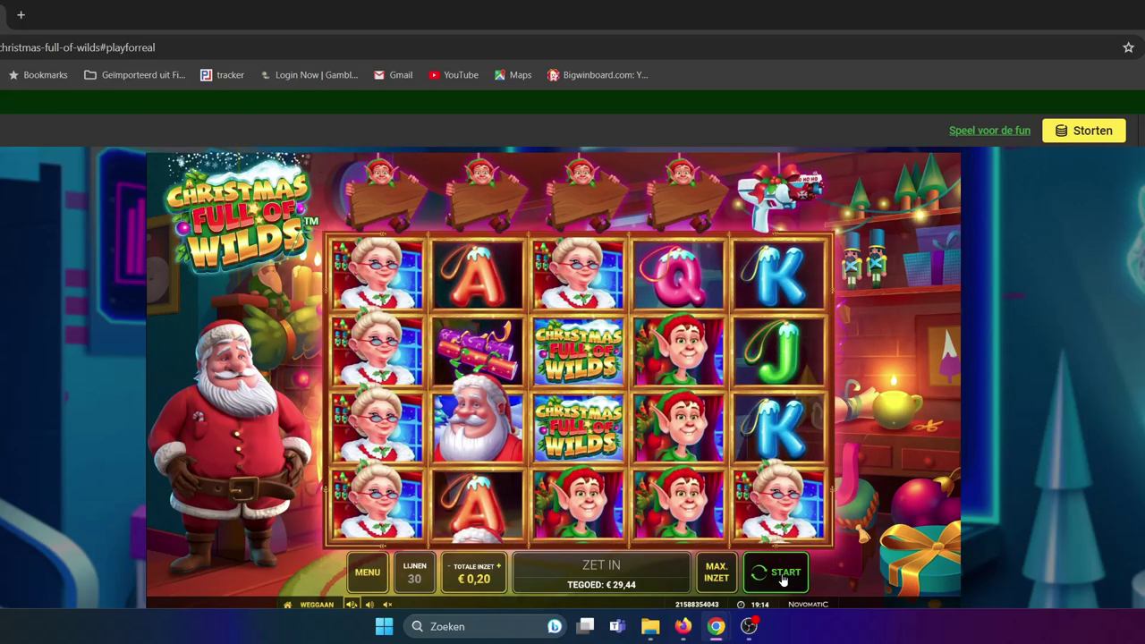
{"action": "left_click", "coordinate": [783, 580]}
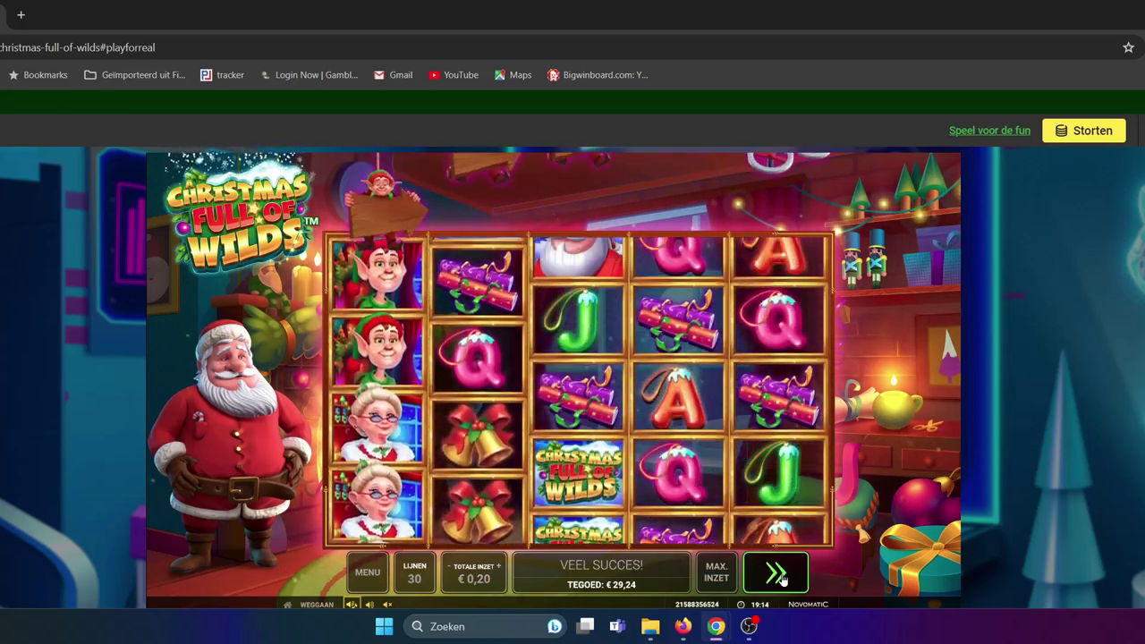
{"action": "left_click", "coordinate": [783, 580]}
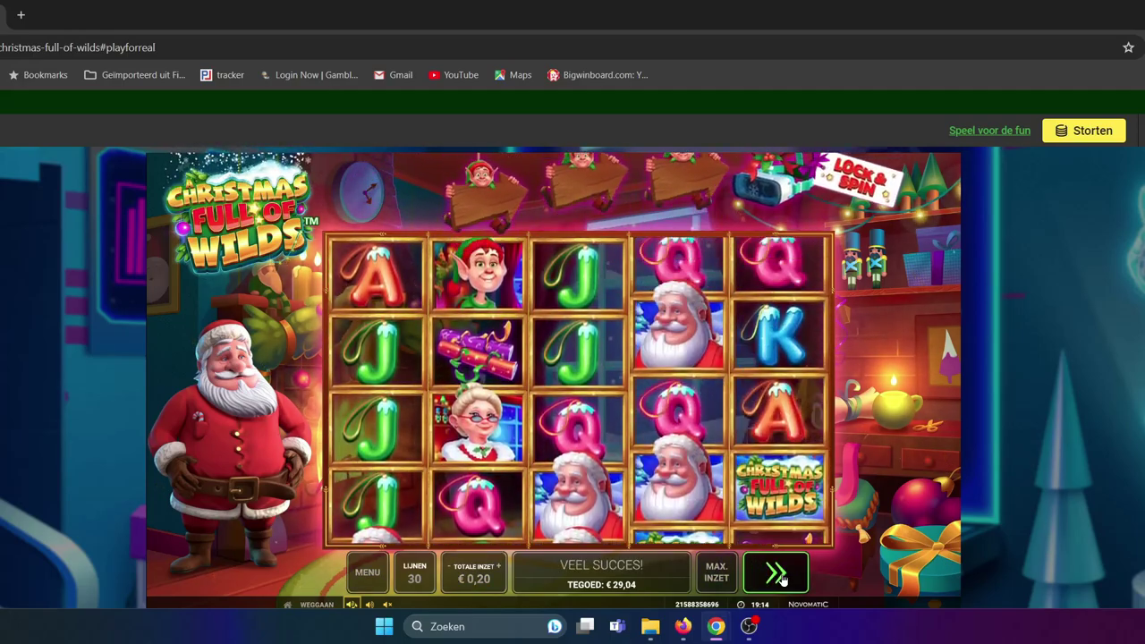
{"action": "left_click", "coordinate": [783, 579]}
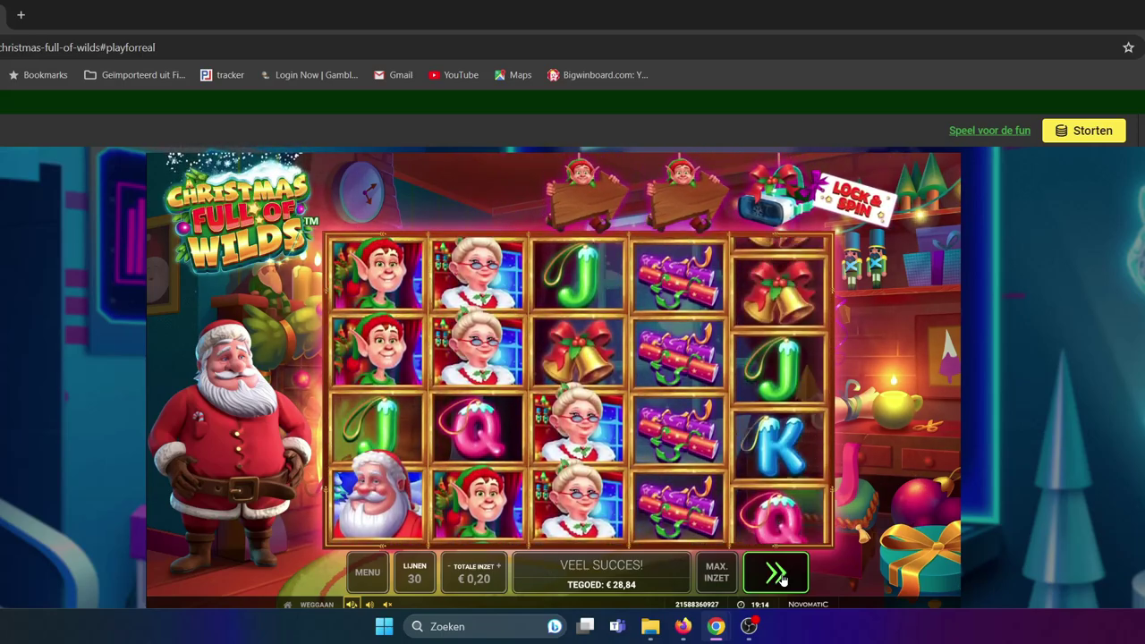
{"action": "left_click", "coordinate": [783, 580]}
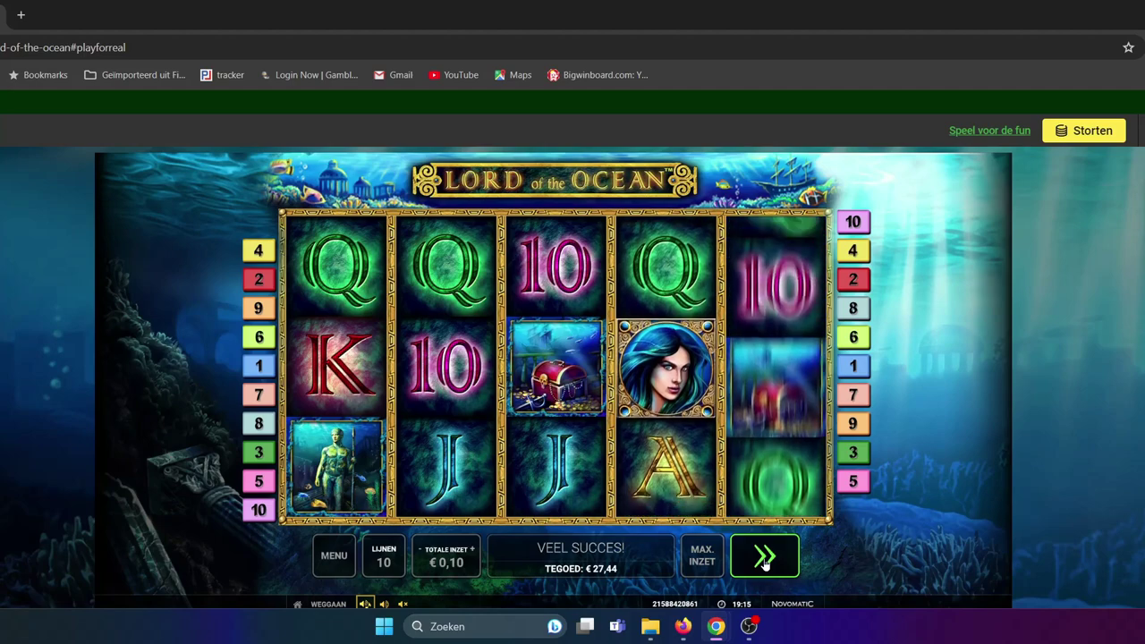
- Play nine €0,10 spins in Lord of the Ocean as the balance slips to about €24
{"action": "left_click", "coordinate": [766, 564]}
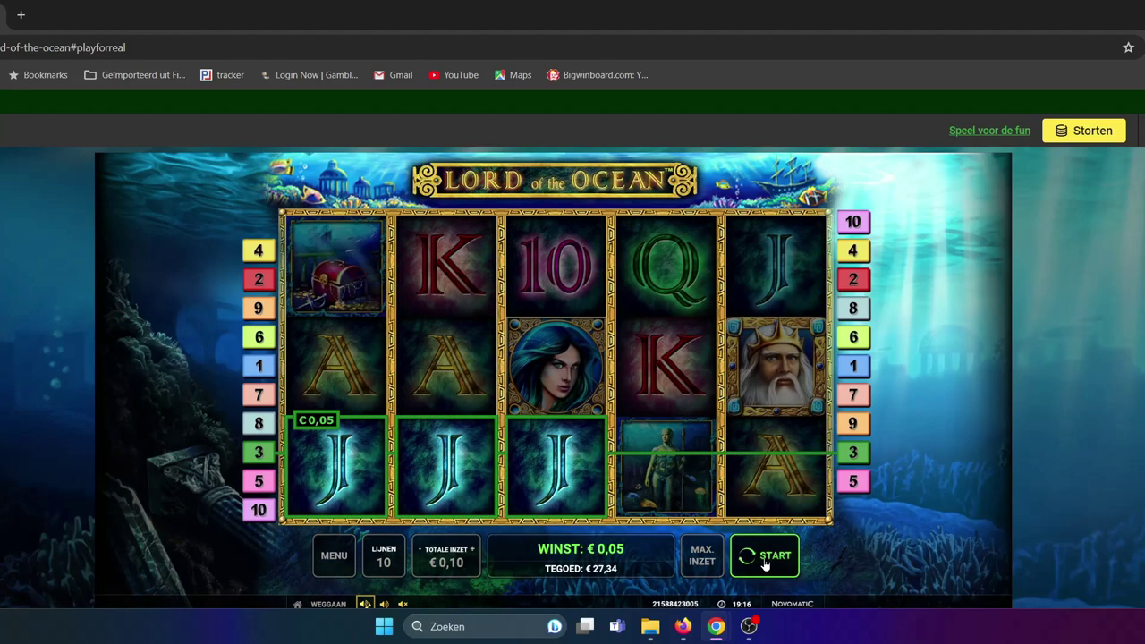
{"action": "left_click", "coordinate": [765, 564]}
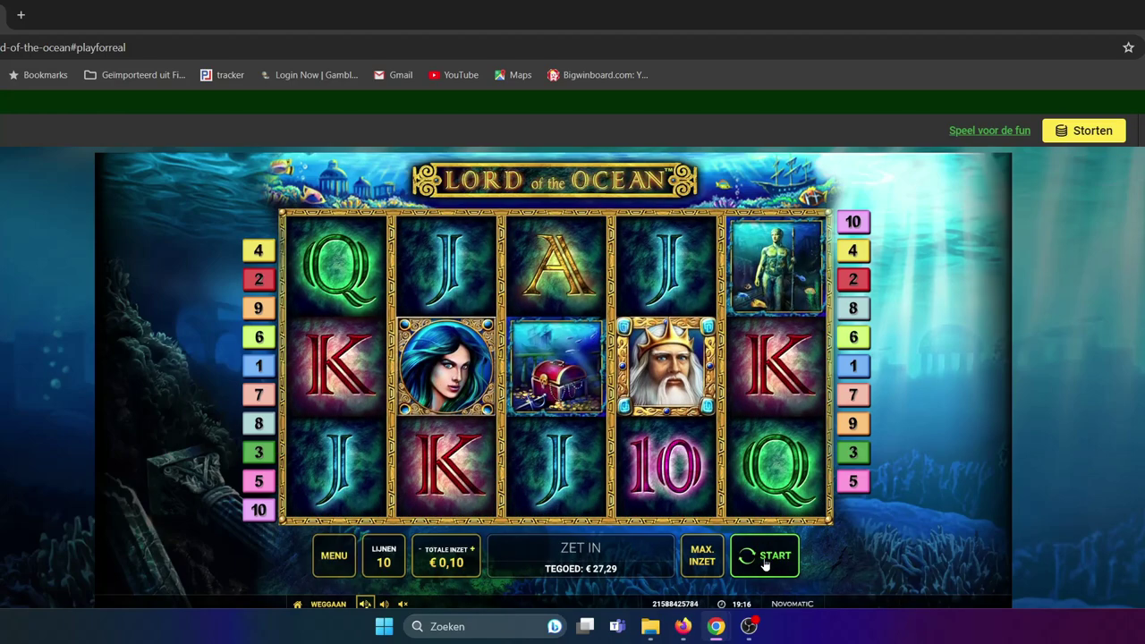
{"action": "left_click", "coordinate": [765, 564]}
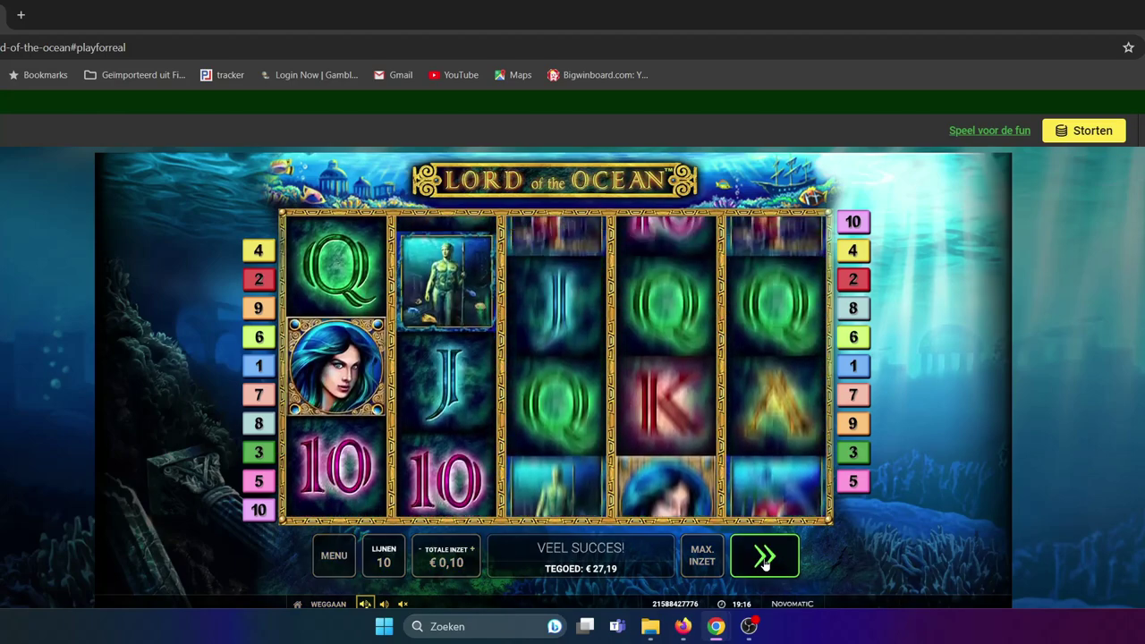
{"action": "left_click", "coordinate": [766, 564]}
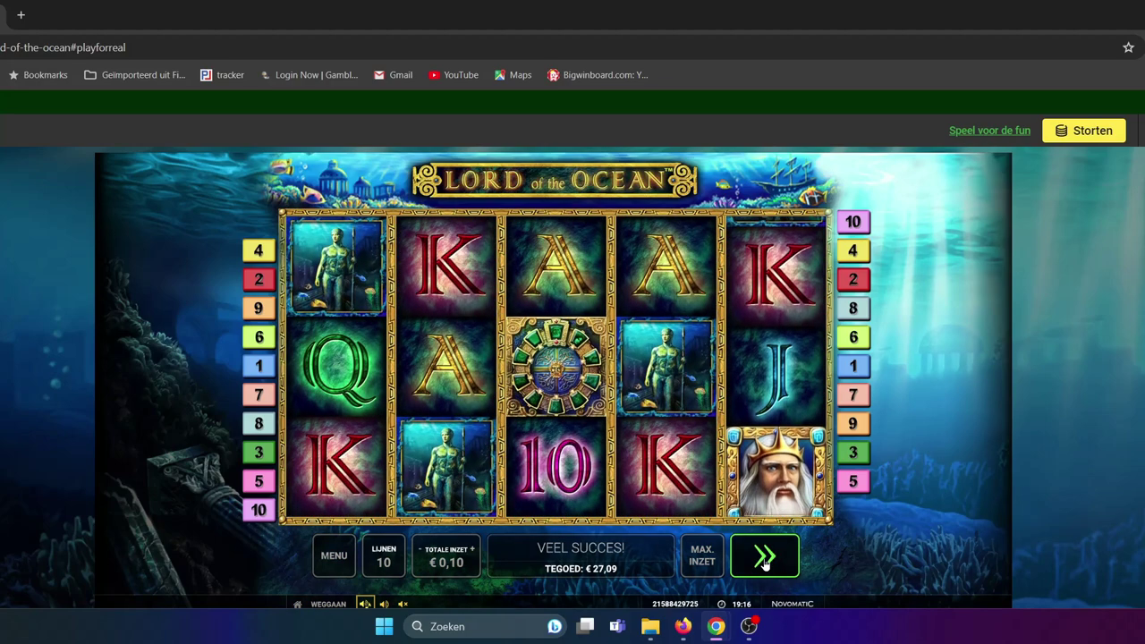
{"action": "left_click", "coordinate": [765, 563]}
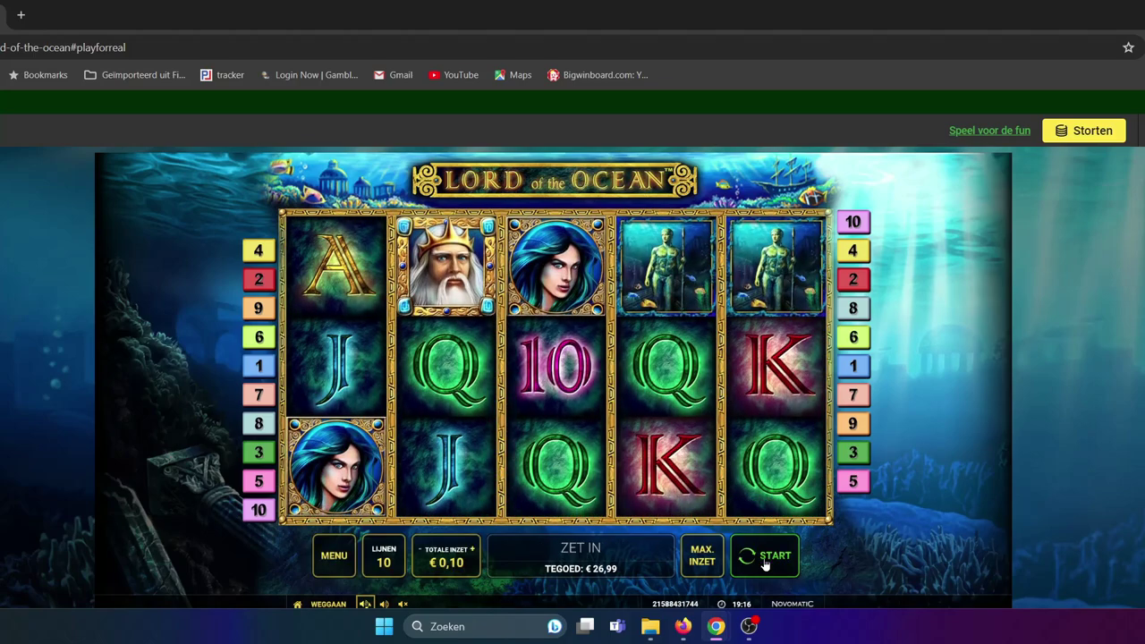
{"action": "left_click", "coordinate": [765, 564]}
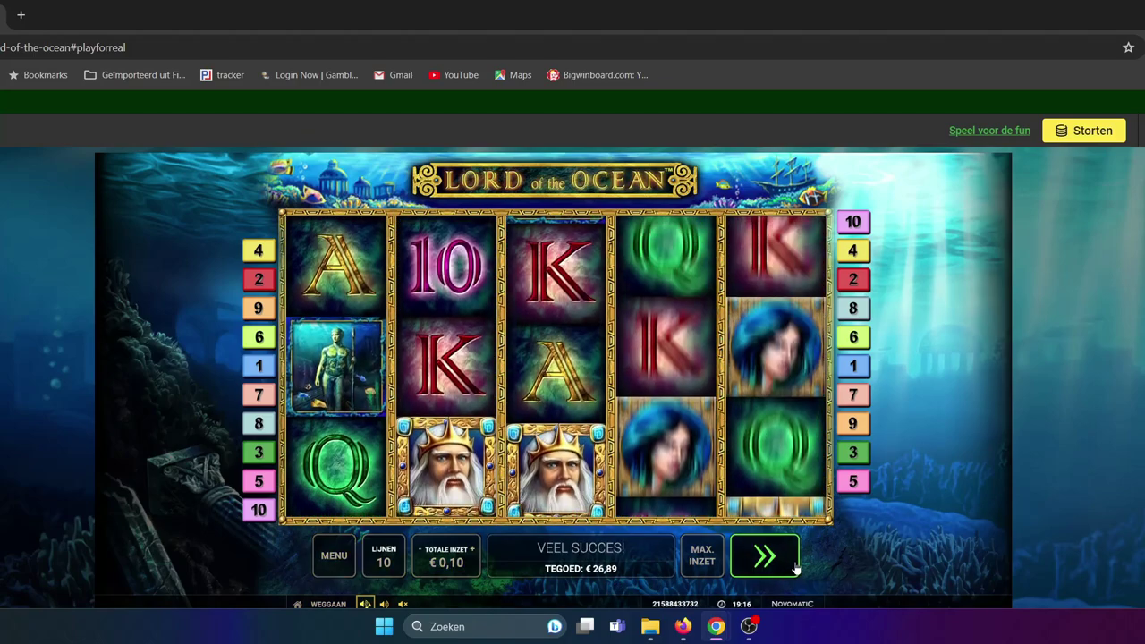
{"action": "left_click", "coordinate": [783, 564]}
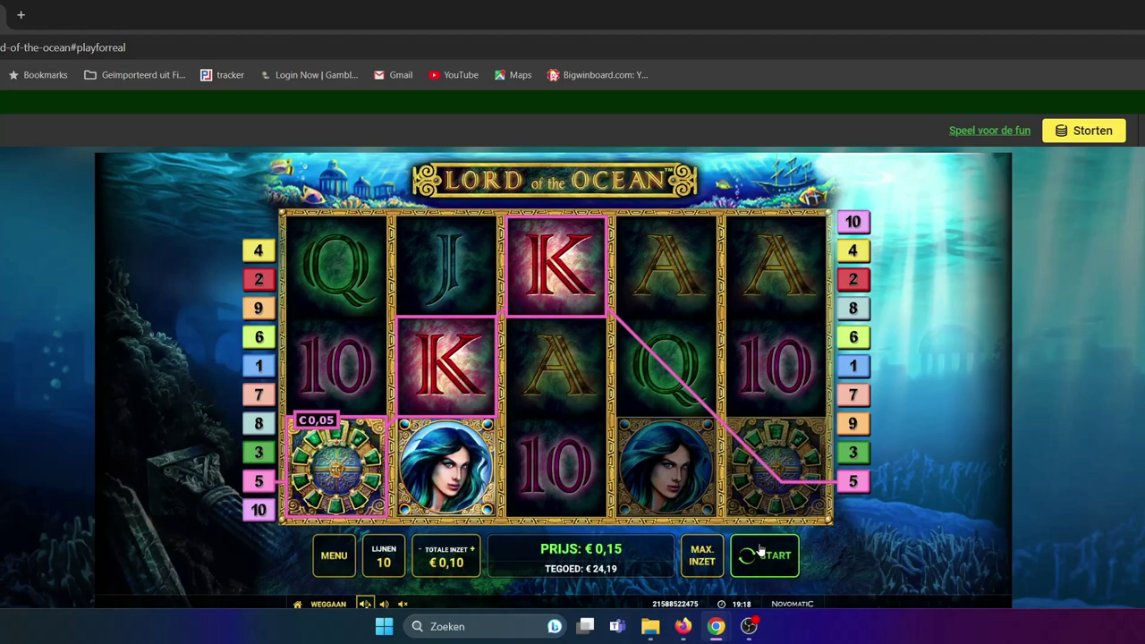
{"action": "left_click", "coordinate": [766, 559]}
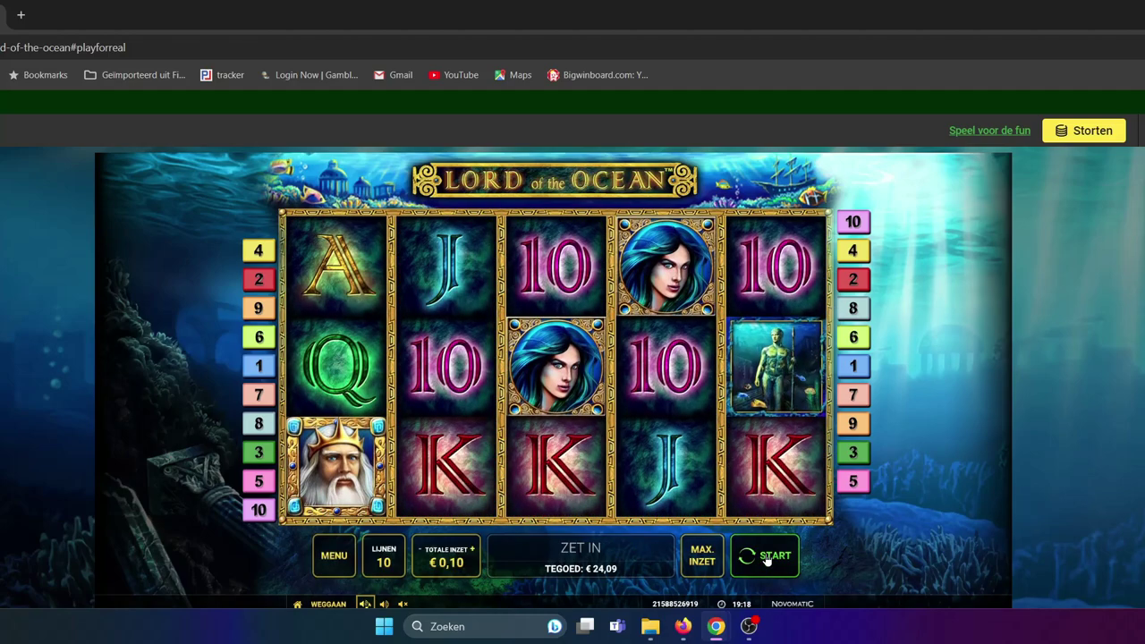
{"action": "left_click", "coordinate": [767, 559]}
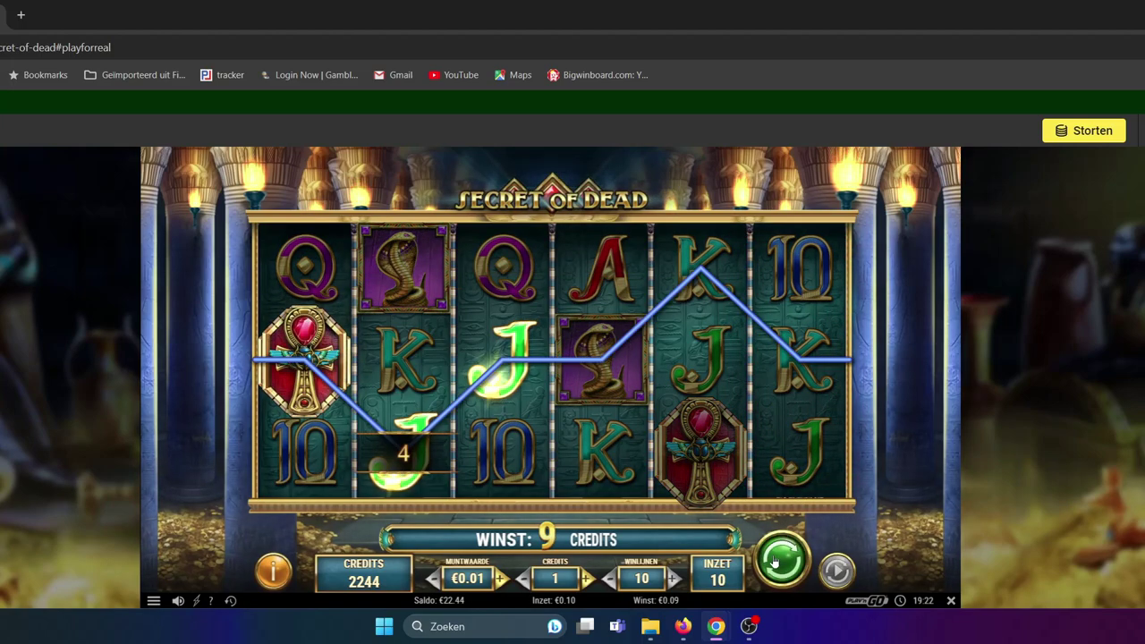
- Play five €0.10 spins in Secret of Dead, ending on a 19-credit line win
{"action": "left_click", "coordinate": [781, 562]}
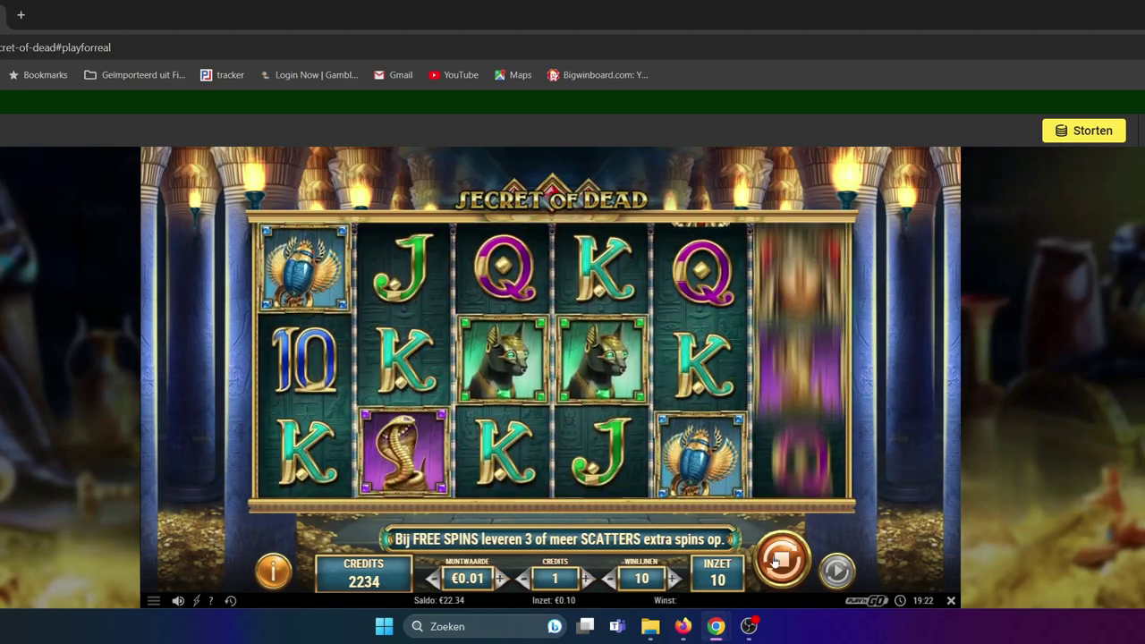
{"action": "left_click", "coordinate": [776, 561]}
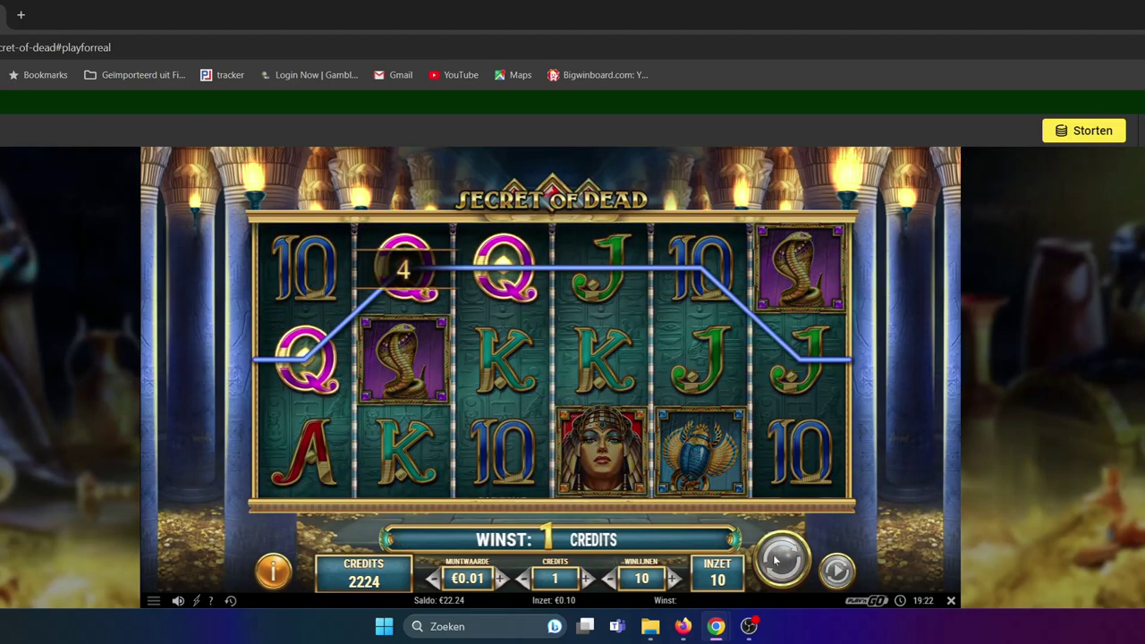
{"action": "left_click", "coordinate": [776, 561]}
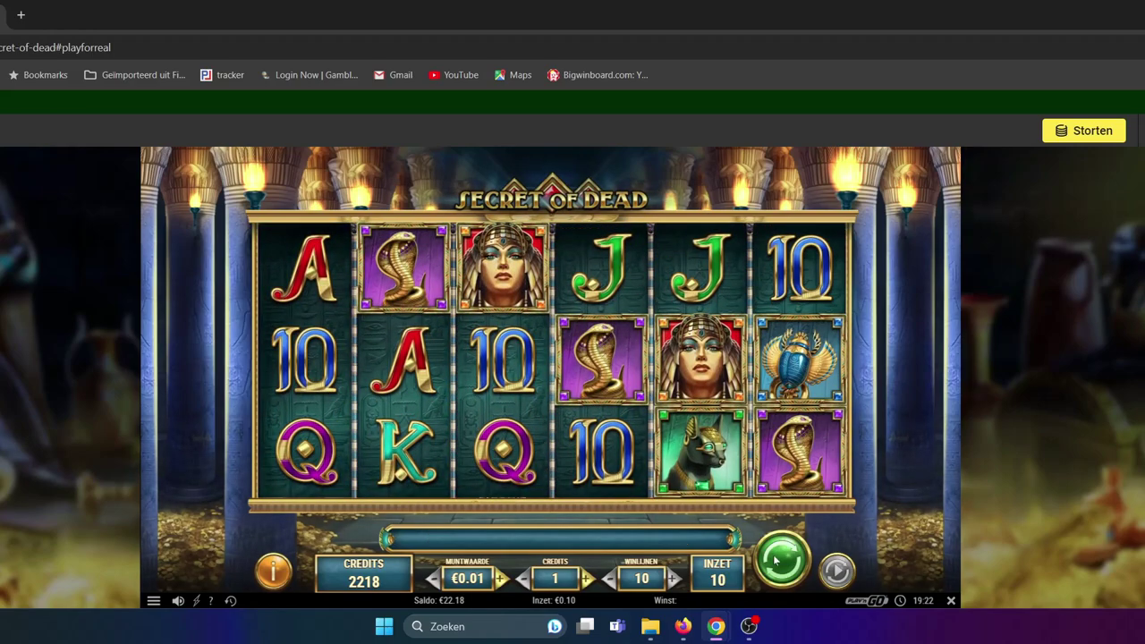
{"action": "left_click", "coordinate": [776, 561]}
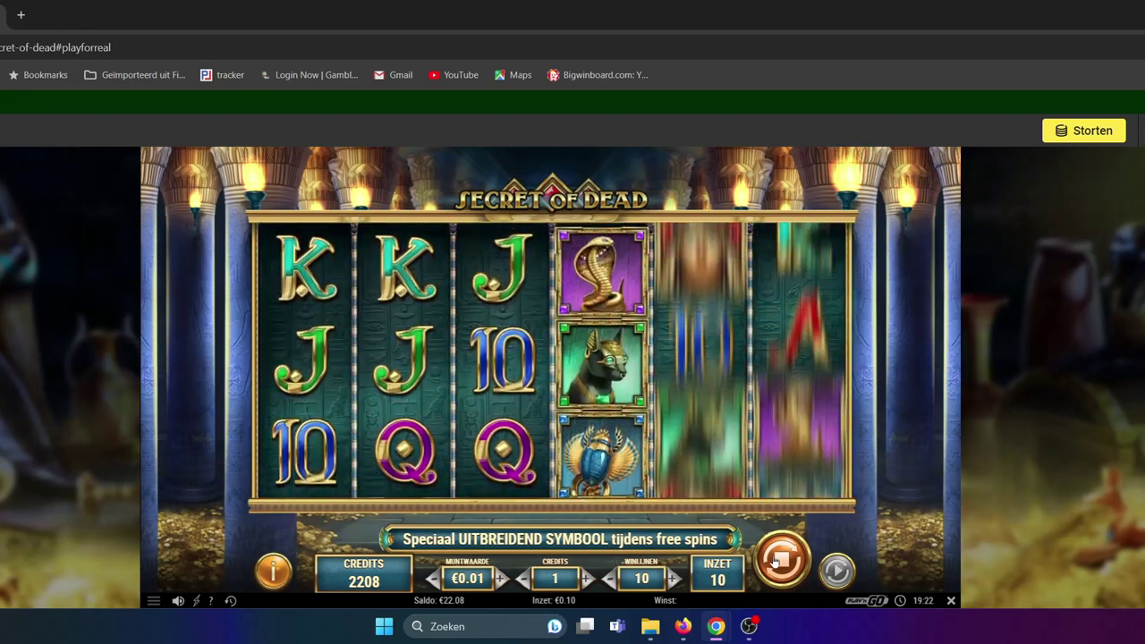
{"action": "left_click", "coordinate": [776, 561]}
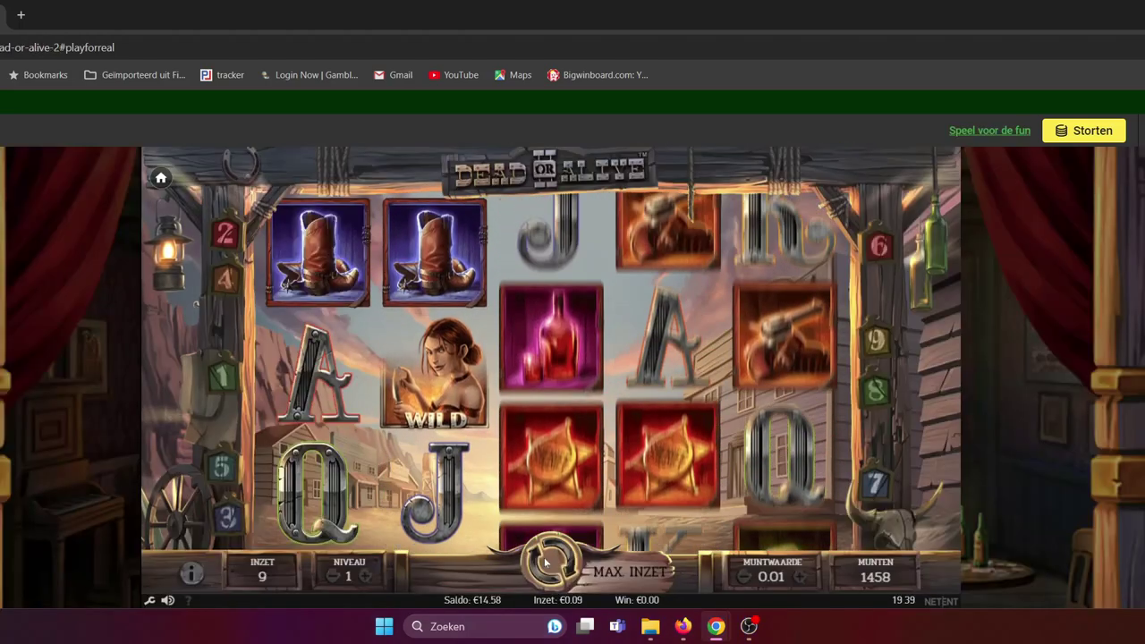
- Play six €0.09 spins in Dead or Alive 2, collecting a 15-coin win along the way
{"action": "left_click", "coordinate": [548, 562]}
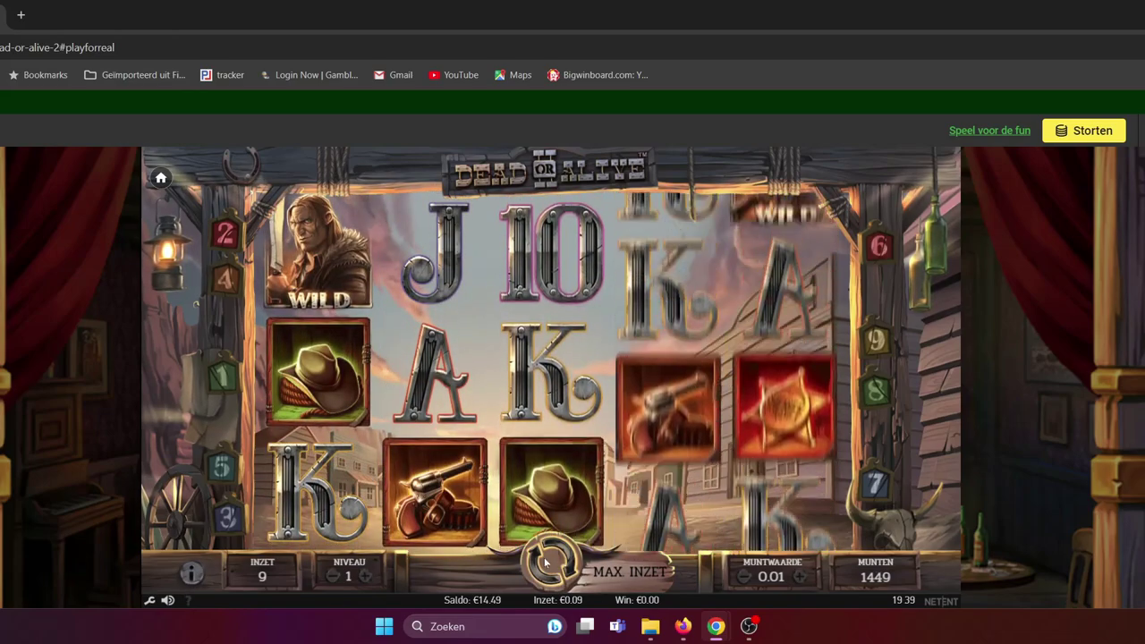
{"action": "left_click", "coordinate": [548, 562]}
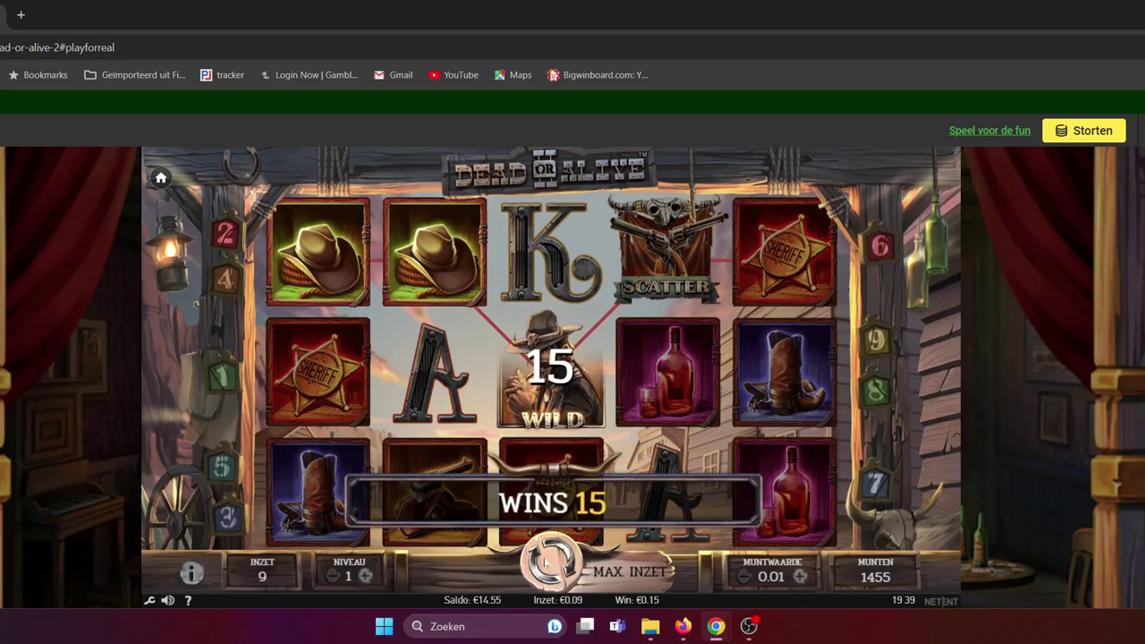
{"action": "left_click", "coordinate": [547, 562]}
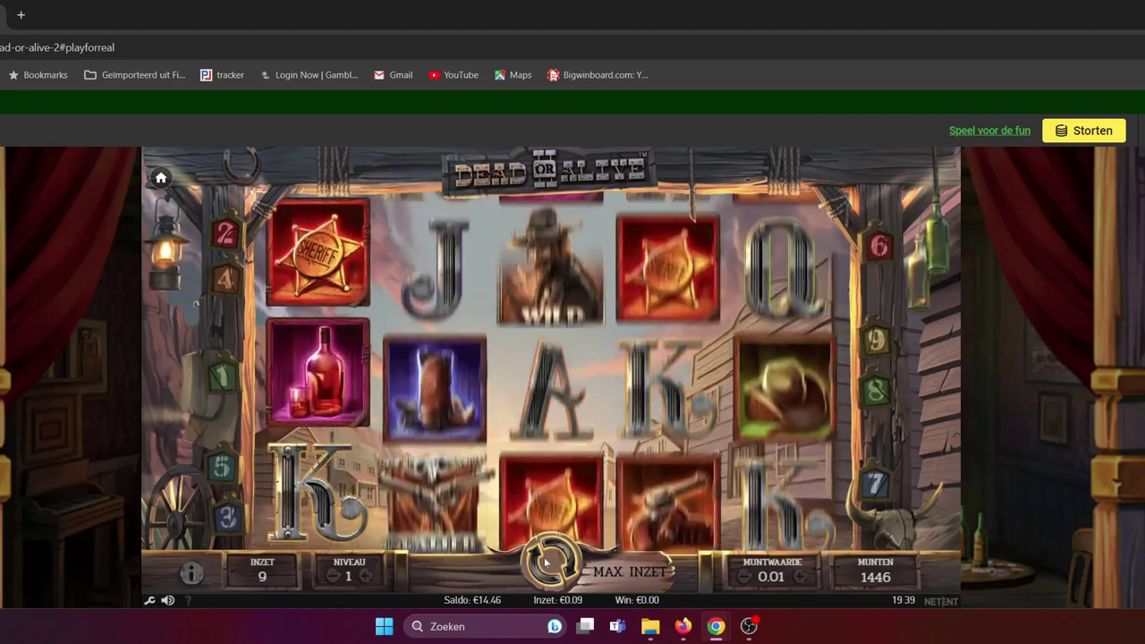
{"action": "left_click", "coordinate": [547, 562]}
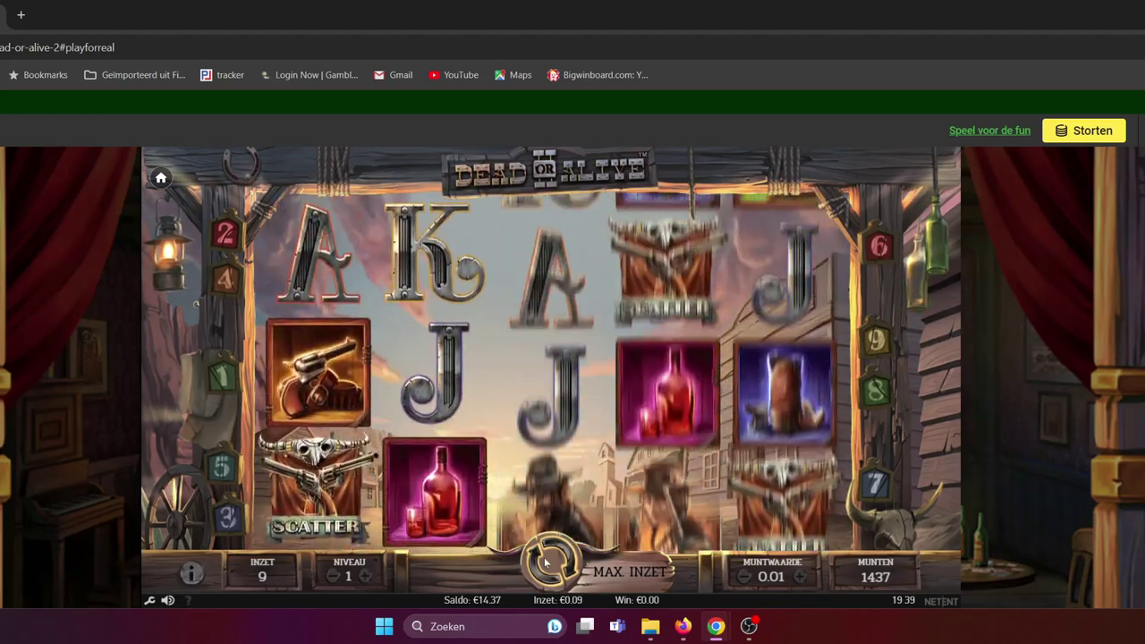
{"action": "left_click", "coordinate": [547, 562]}
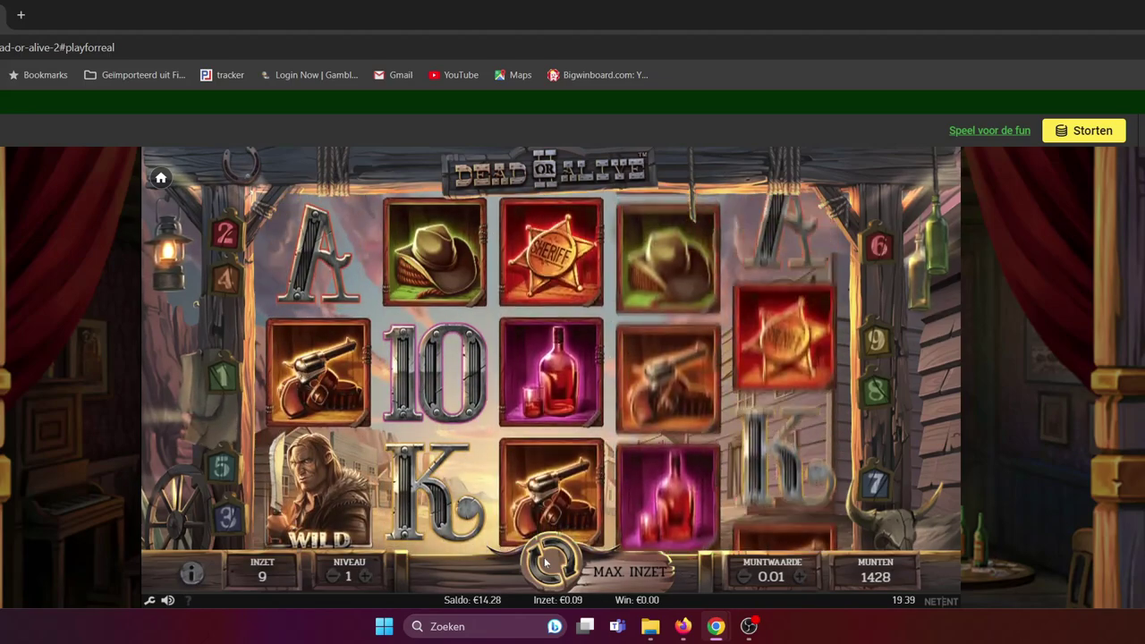
{"action": "left_click", "coordinate": [546, 562]}
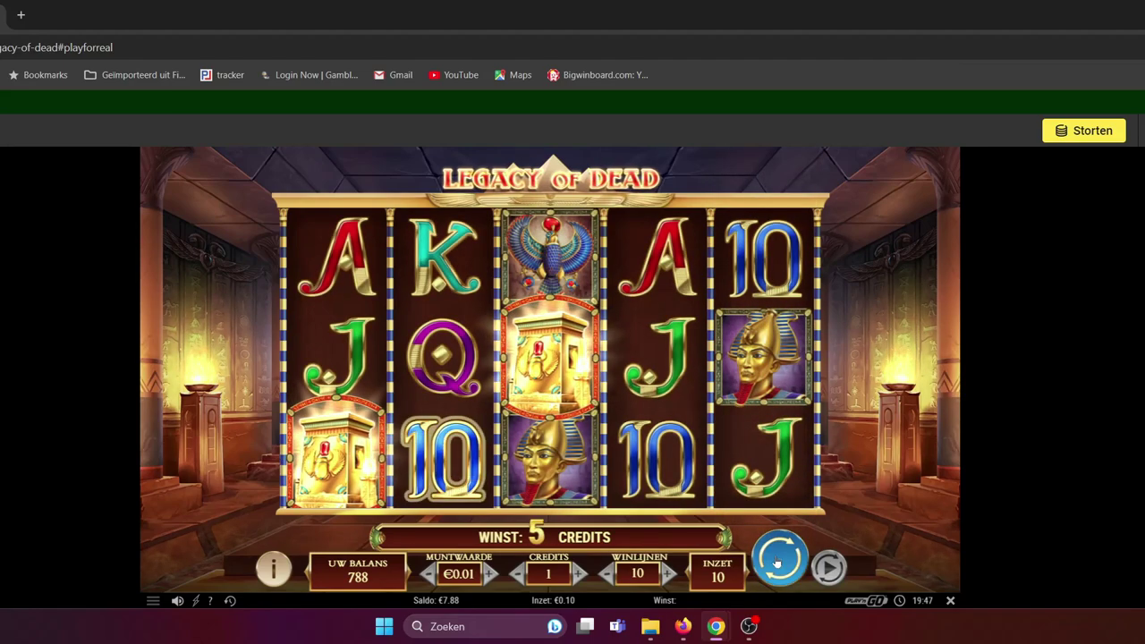
- Play six €0.10 spins in Legacy of Dead, collecting the 5- and 10-credit wins
{"action": "left_click", "coordinate": [777, 560]}
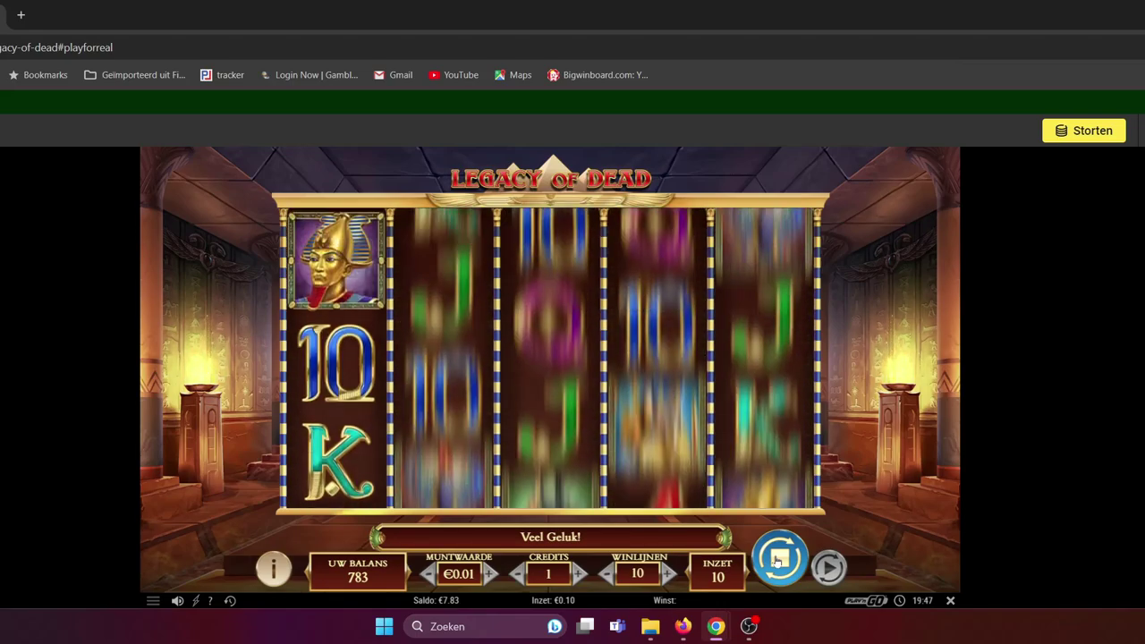
{"action": "left_click", "coordinate": [777, 562]}
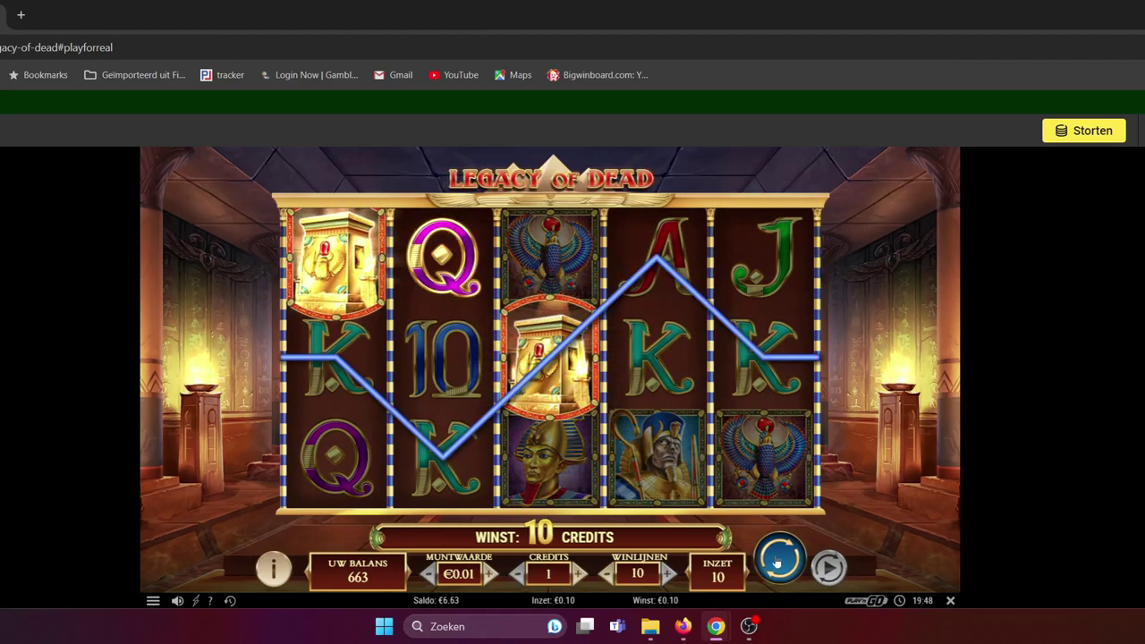
{"action": "left_click", "coordinate": [778, 561]}
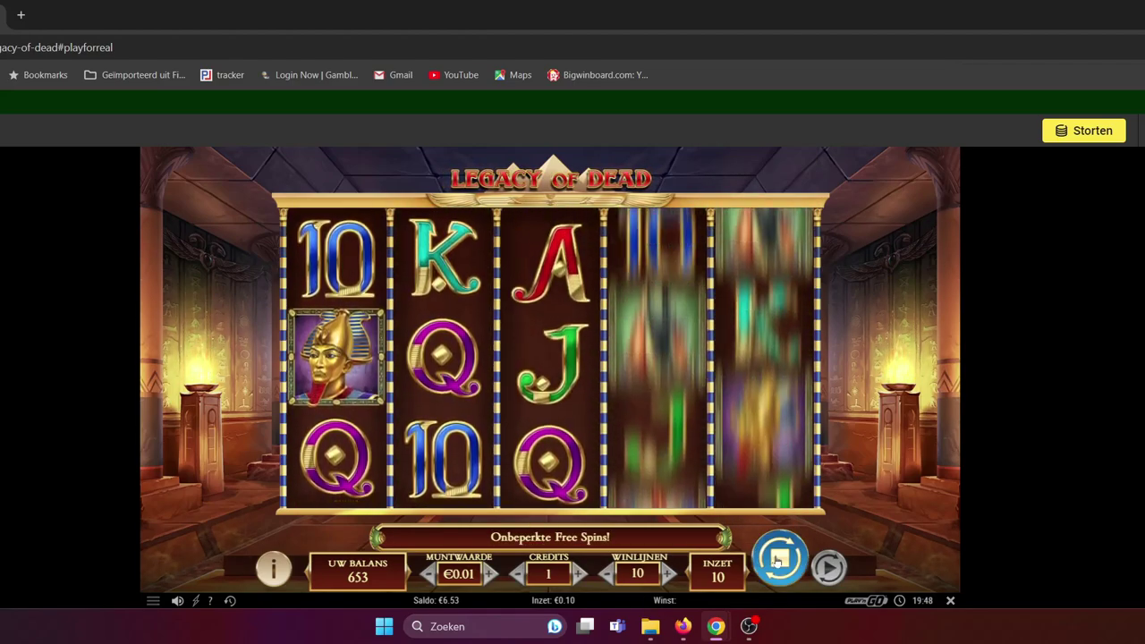
{"action": "left_click", "coordinate": [778, 561]}
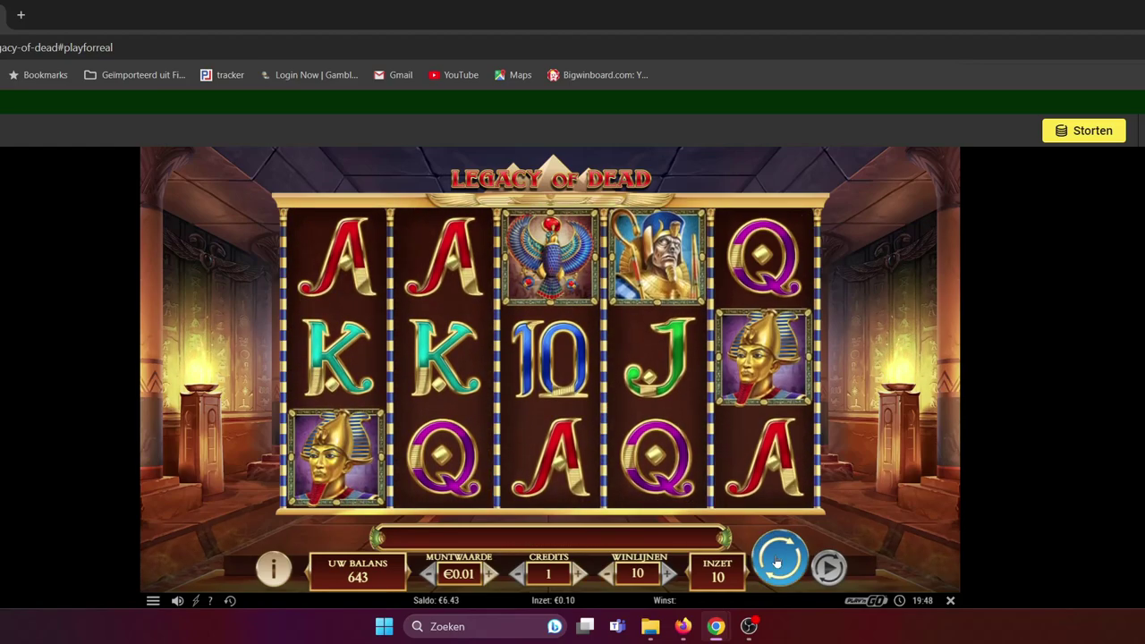
{"action": "left_click", "coordinate": [777, 561]}
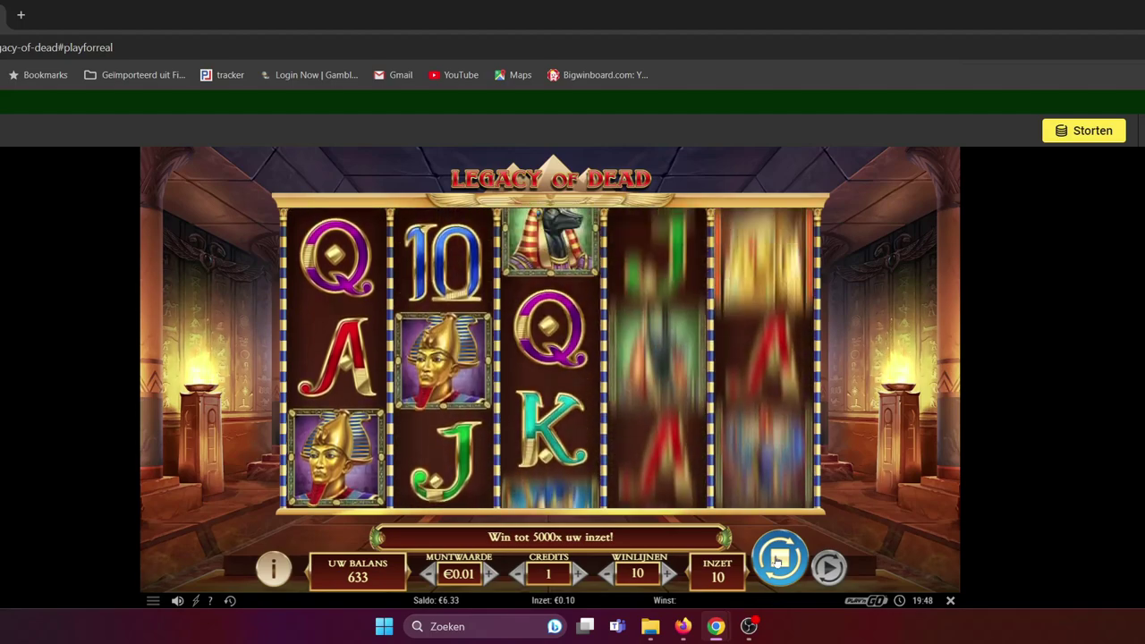
{"action": "left_click", "coordinate": [778, 561]}
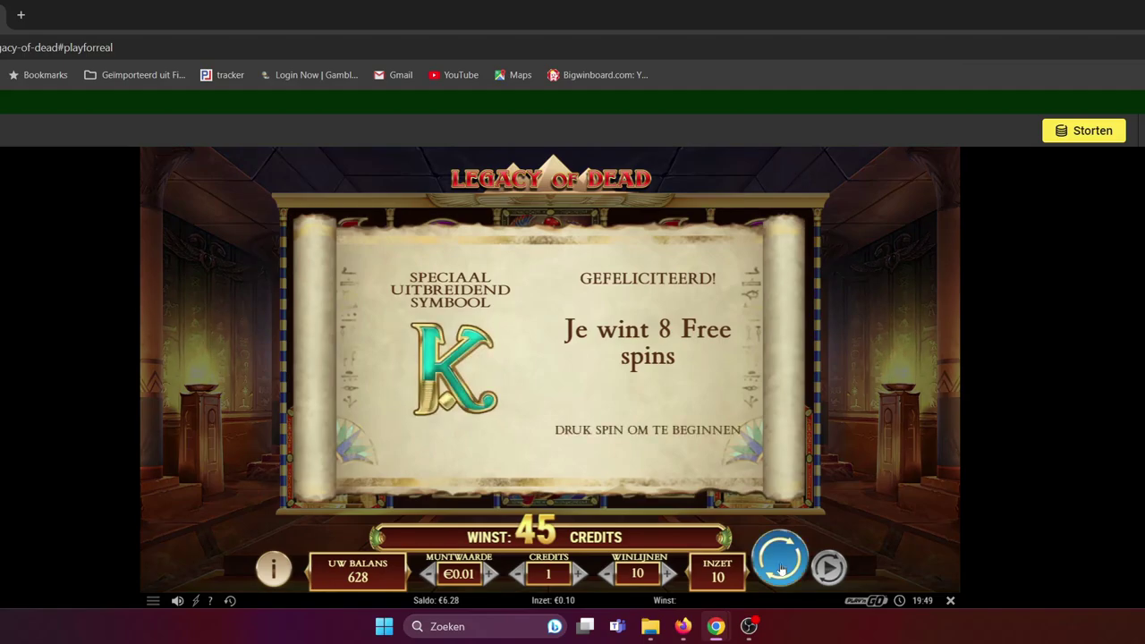
- Start the 8 Legacy of Dead free spins with K as the expanding symbol
{"action": "left_click", "coordinate": [781, 570]}
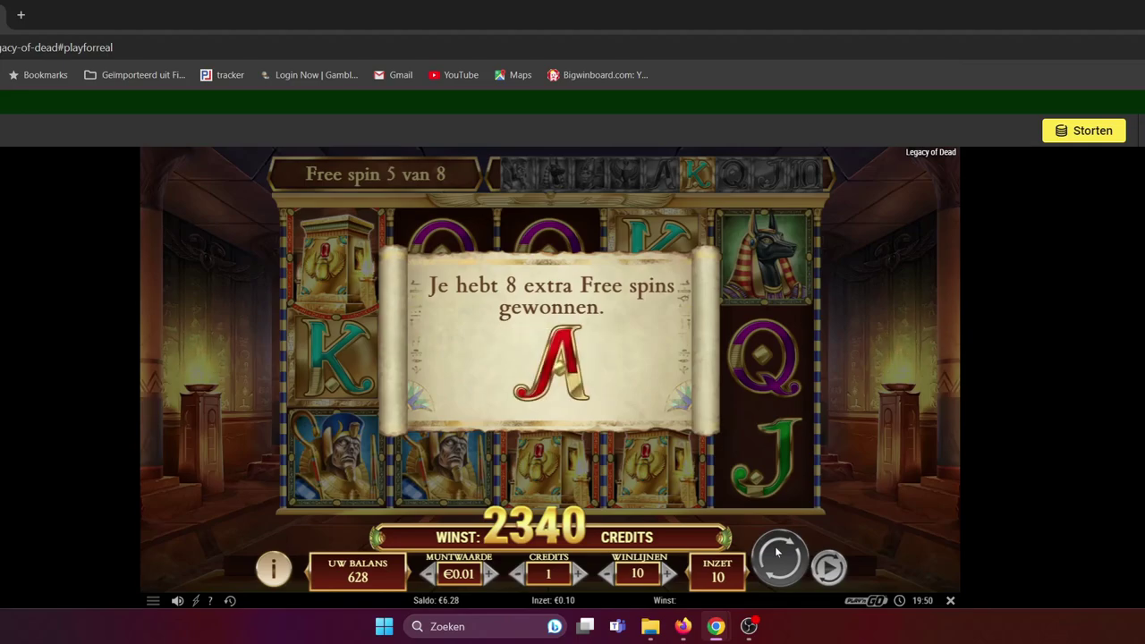
- Dismiss the 8-extra-free-spins message so the Legacy of Dead free spins continue
{"action": "left_click", "coordinate": [777, 554]}
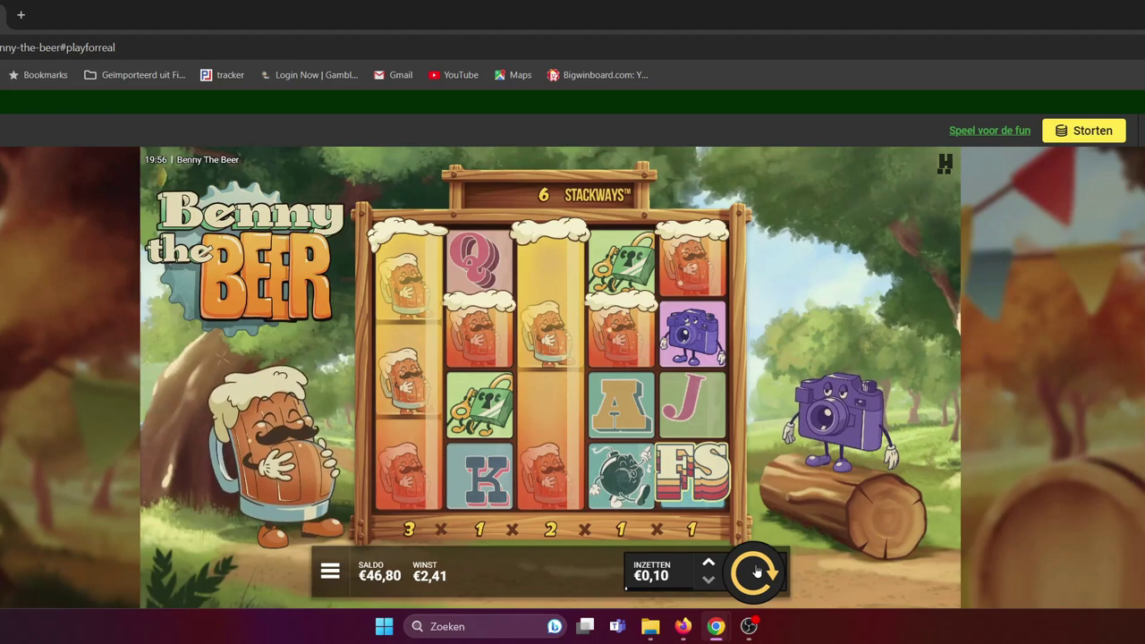
- Play thirteen €0,10 spins in Benny the Beer, collecting a small win along the way
{"action": "left_click", "coordinate": [757, 571]}
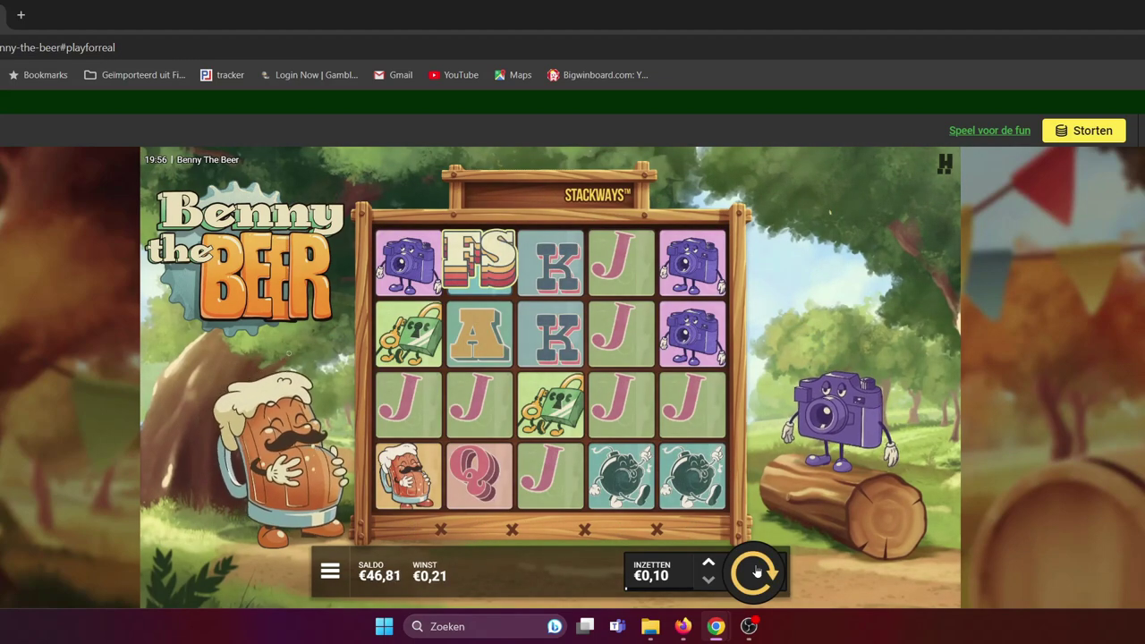
{"action": "left_click", "coordinate": [757, 570]}
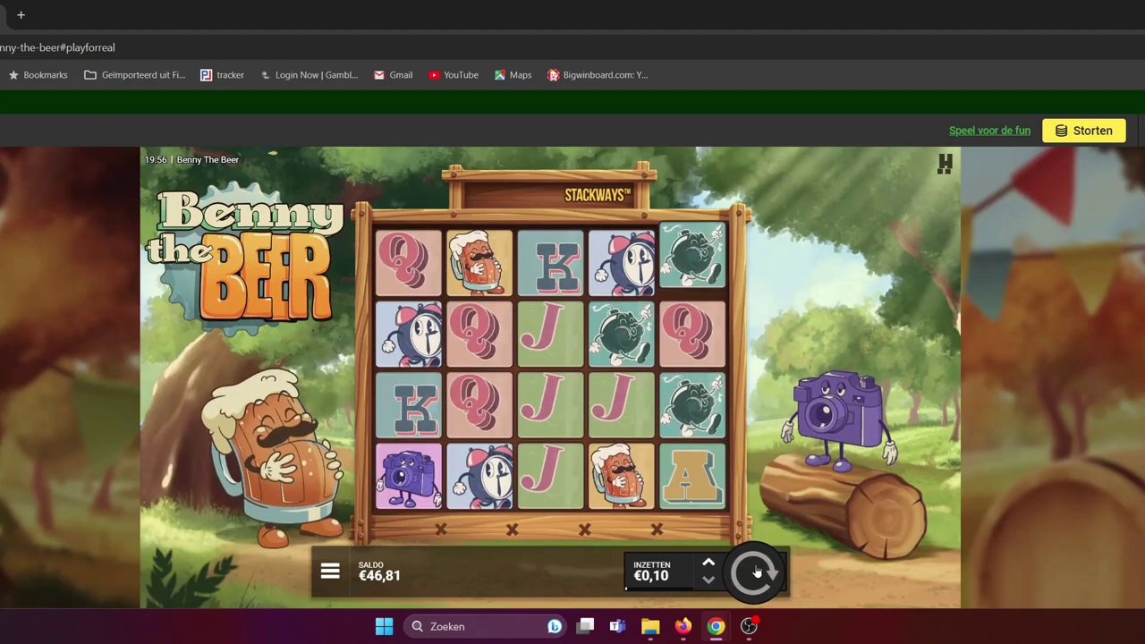
{"action": "left_click", "coordinate": [757, 571]}
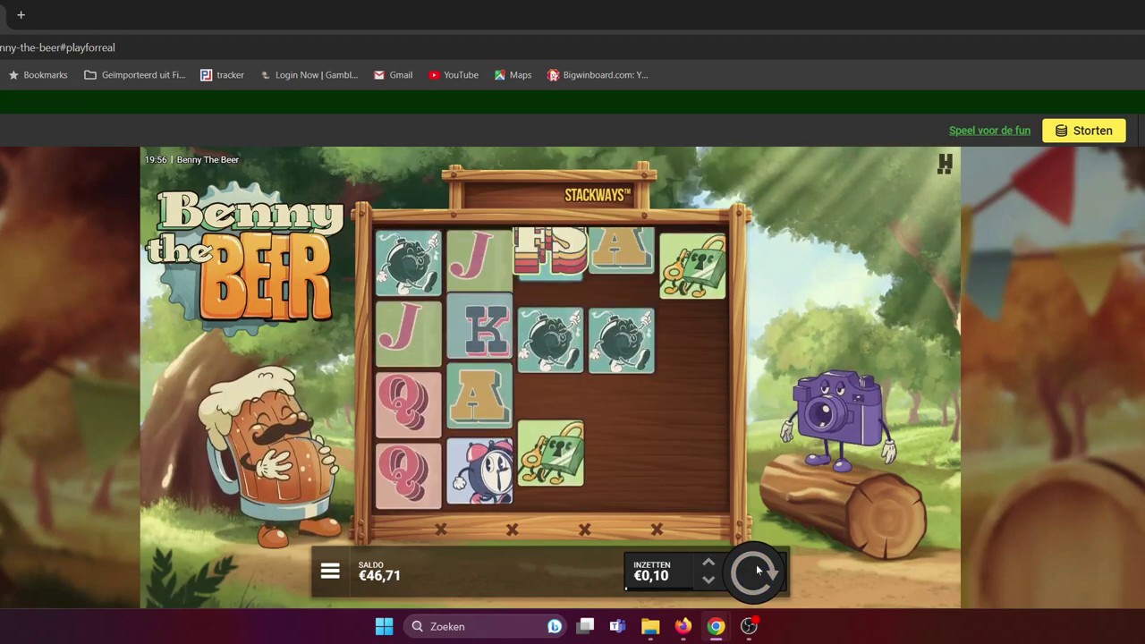
{"action": "left_click", "coordinate": [757, 571]}
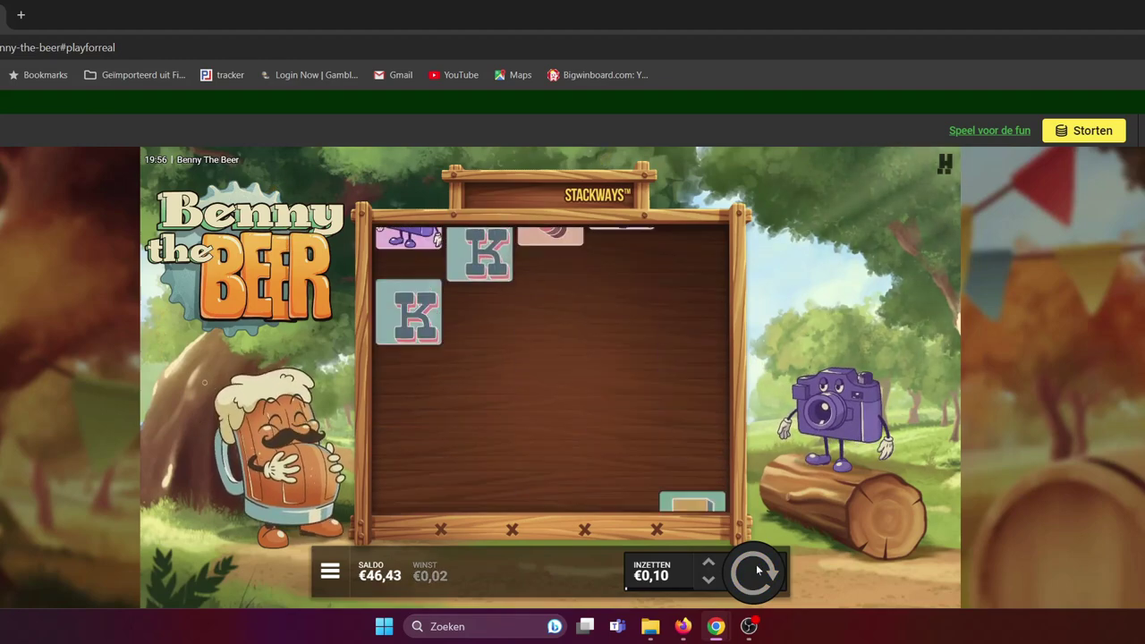
{"action": "left_click", "coordinate": [757, 570]}
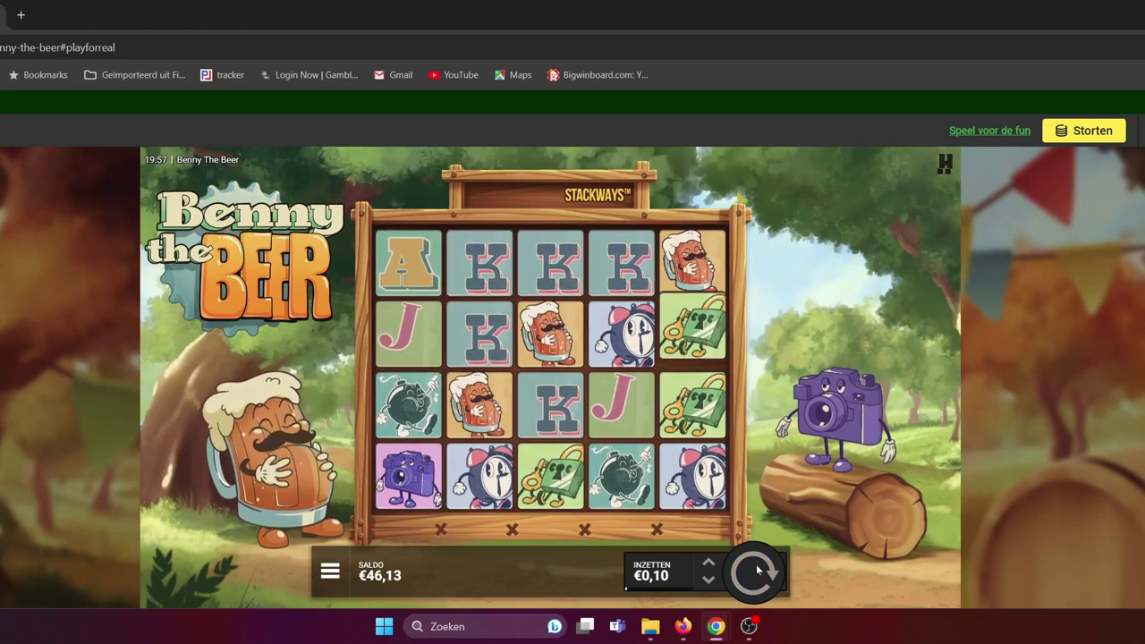
{"action": "left_click", "coordinate": [757, 570]}
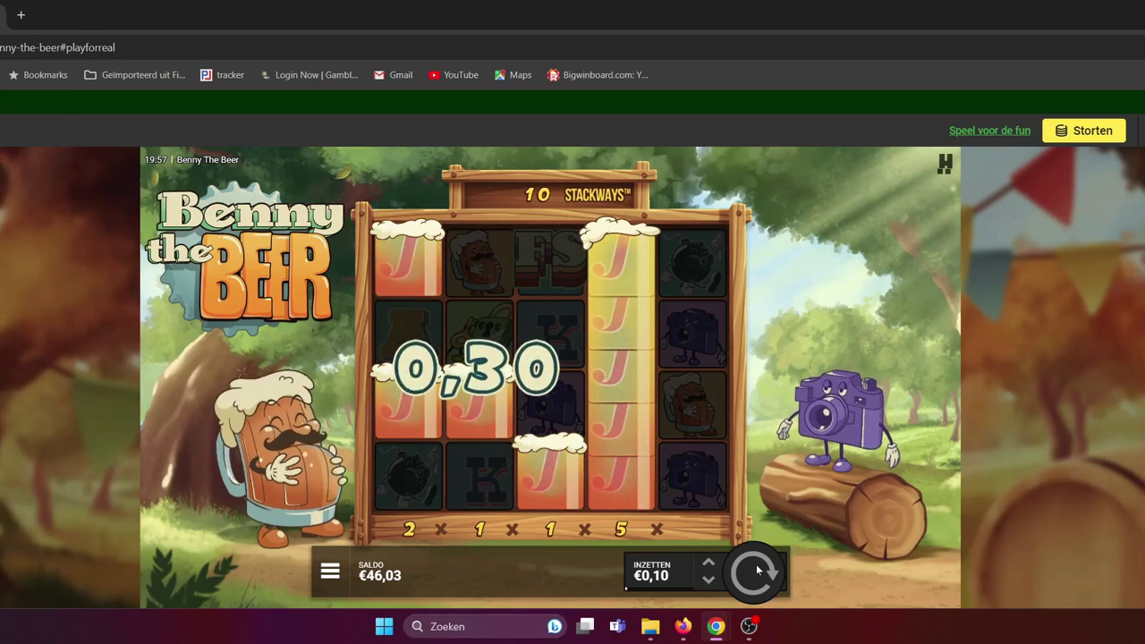
{"action": "left_click", "coordinate": [758, 571]}
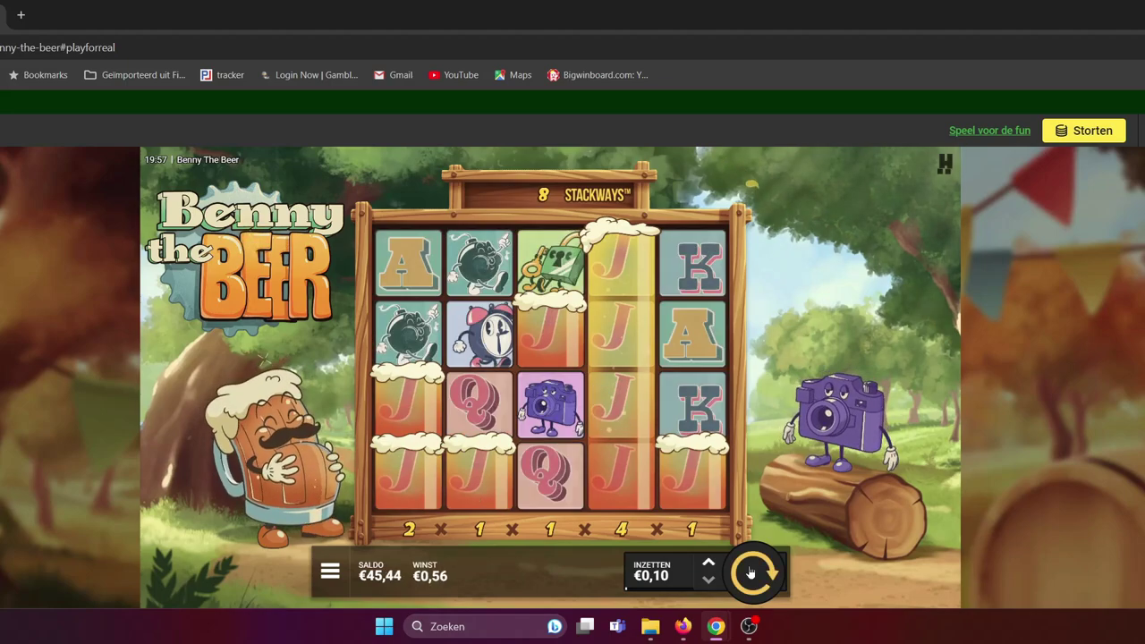
{"action": "left_click", "coordinate": [751, 573]}
{"action": "left_click", "coordinate": [751, 573]}
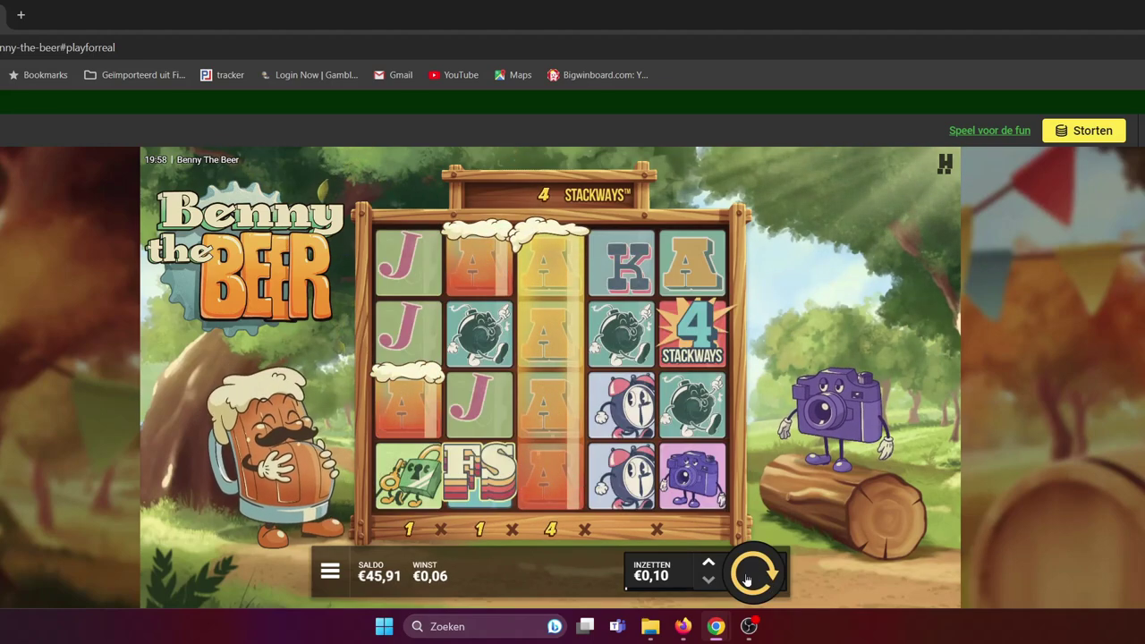
{"action": "left_click", "coordinate": [748, 580]}
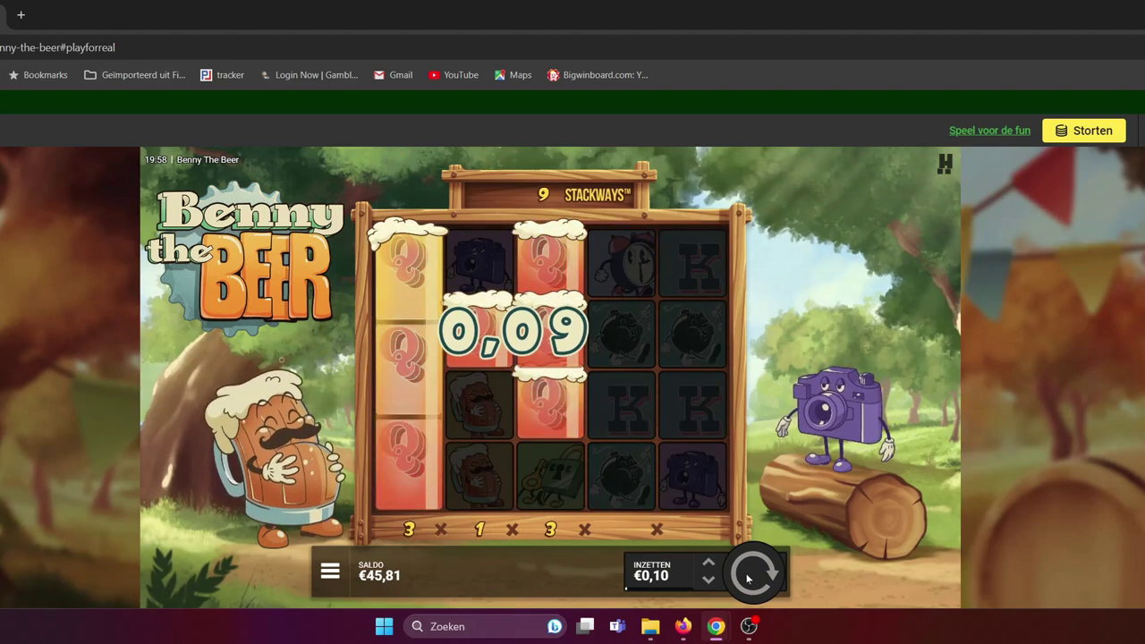
{"action": "left_click", "coordinate": [748, 579]}
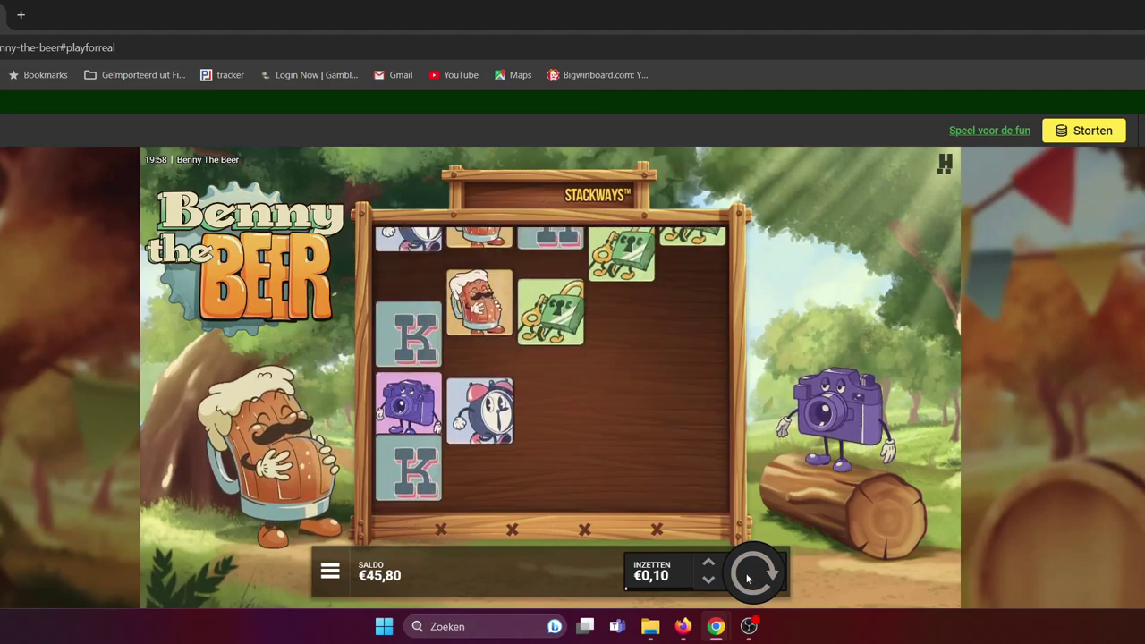
{"action": "left_click", "coordinate": [748, 579]}
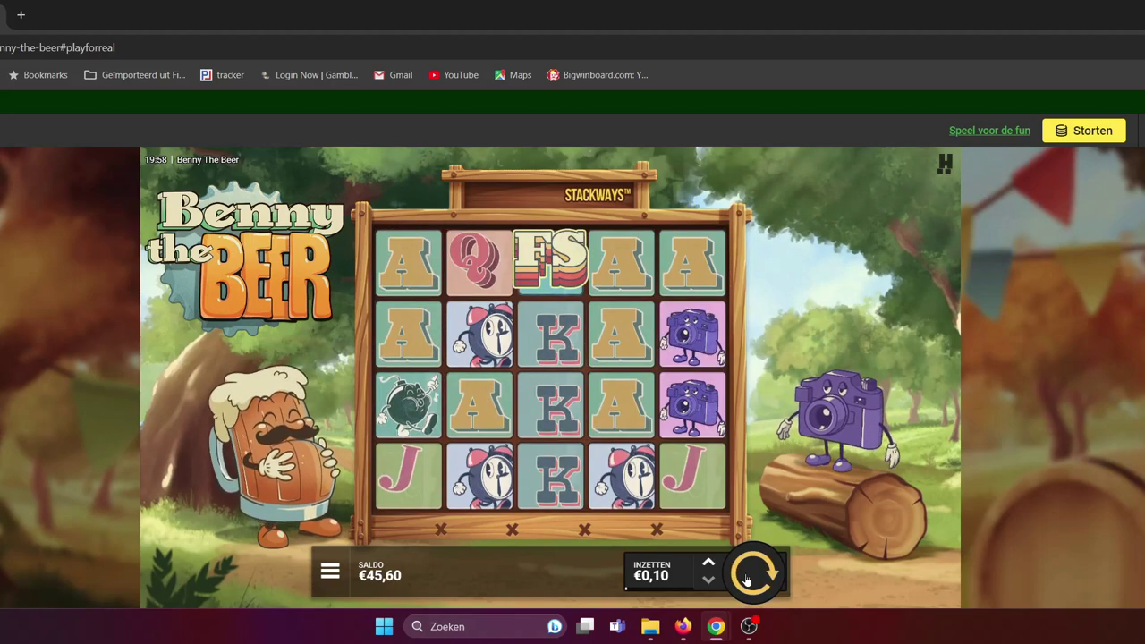
{"action": "left_click", "coordinate": [749, 579]}
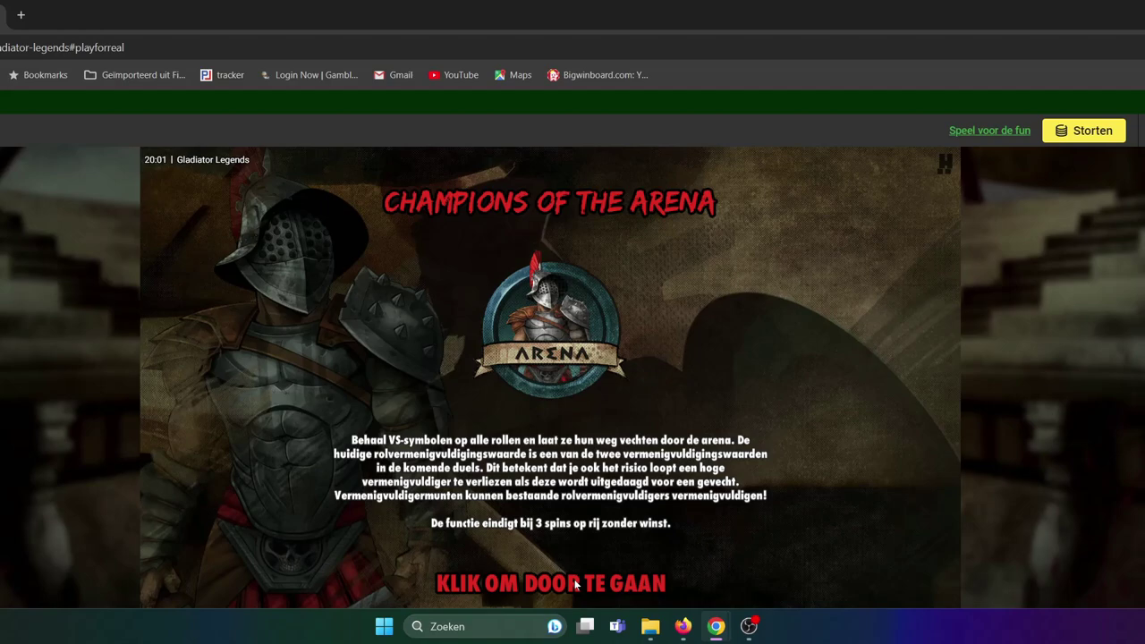
- Dismiss the Champions of the Arena intro and let the 11 free rounds play out
{"action": "left_click", "coordinate": [575, 584]}
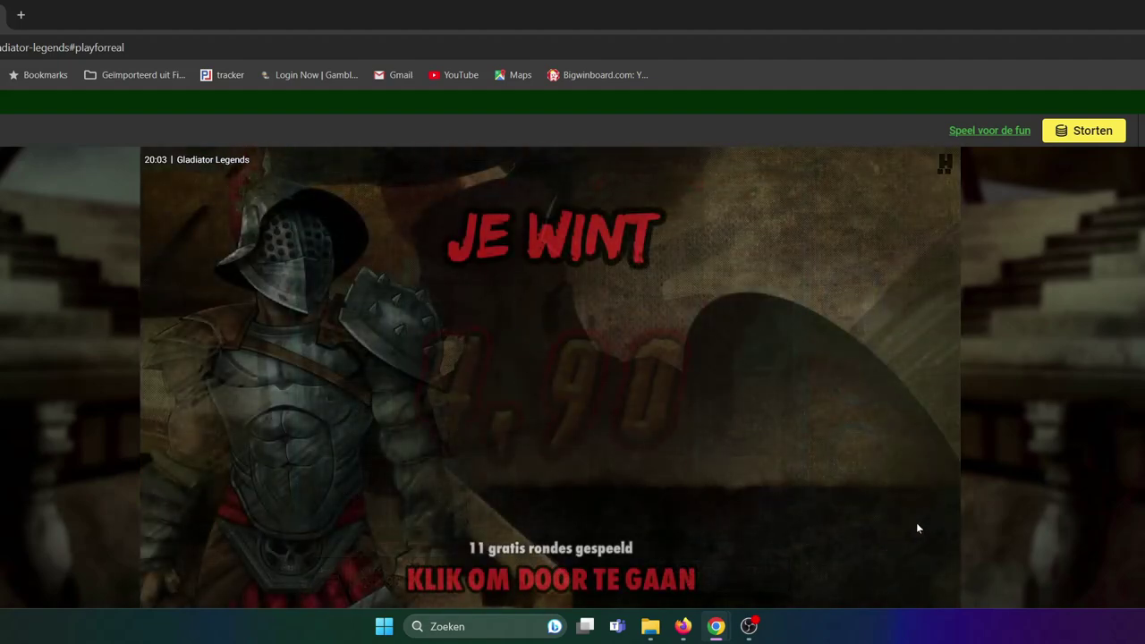
- Close the Gladiator Legends bonus win summary and play two more spins
{"action": "left_click", "coordinate": [917, 528]}
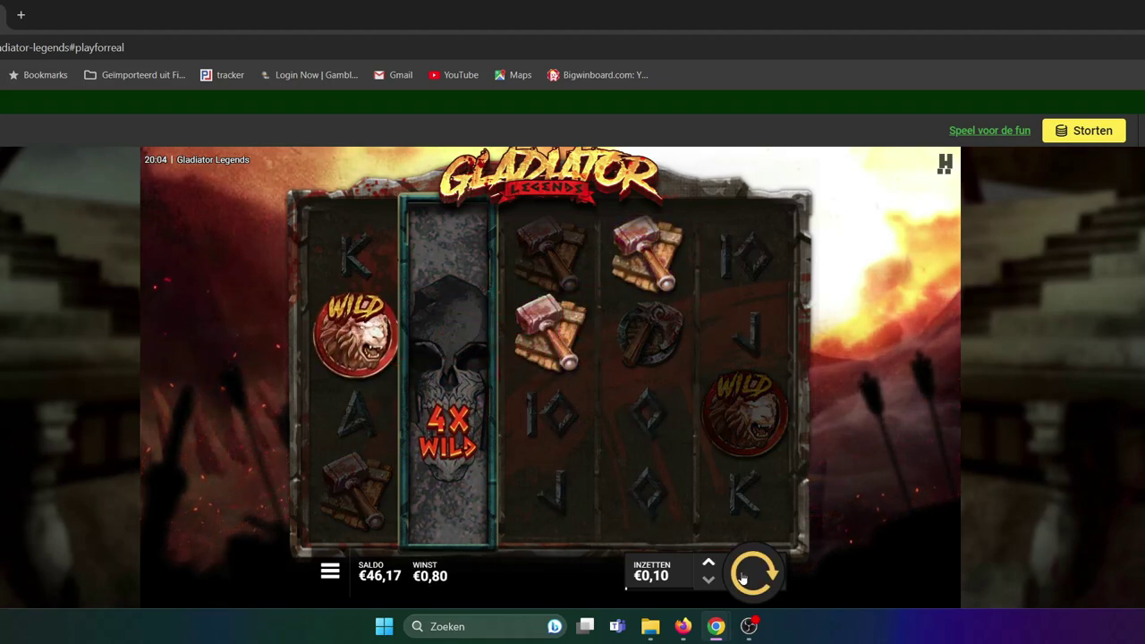
{"action": "left_click", "coordinate": [743, 579]}
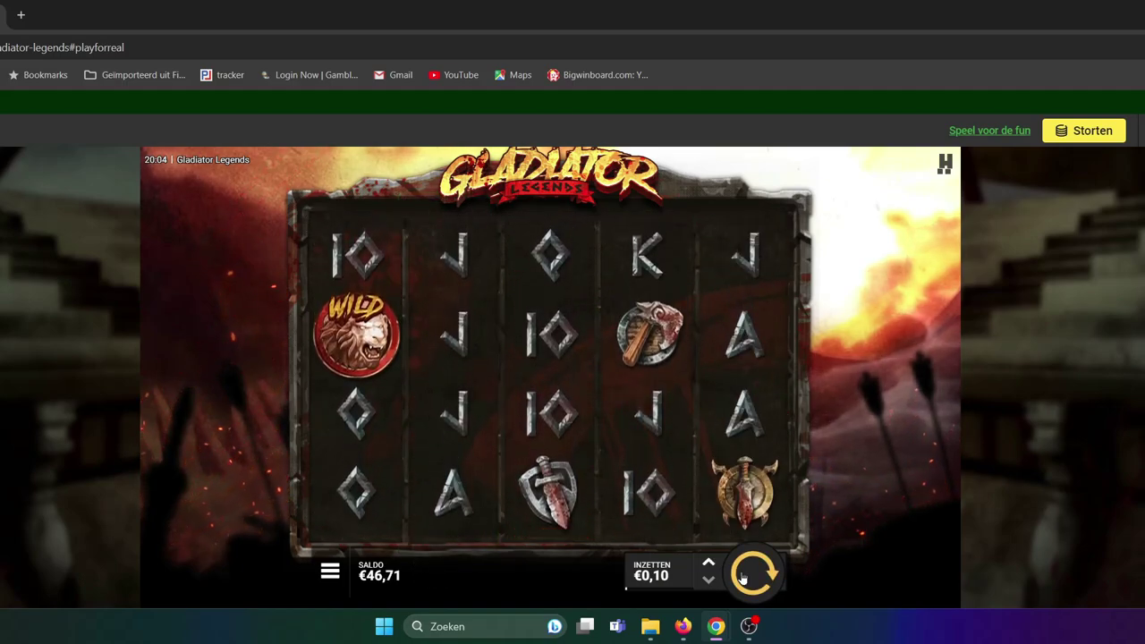
{"action": "left_click", "coordinate": [743, 577]}
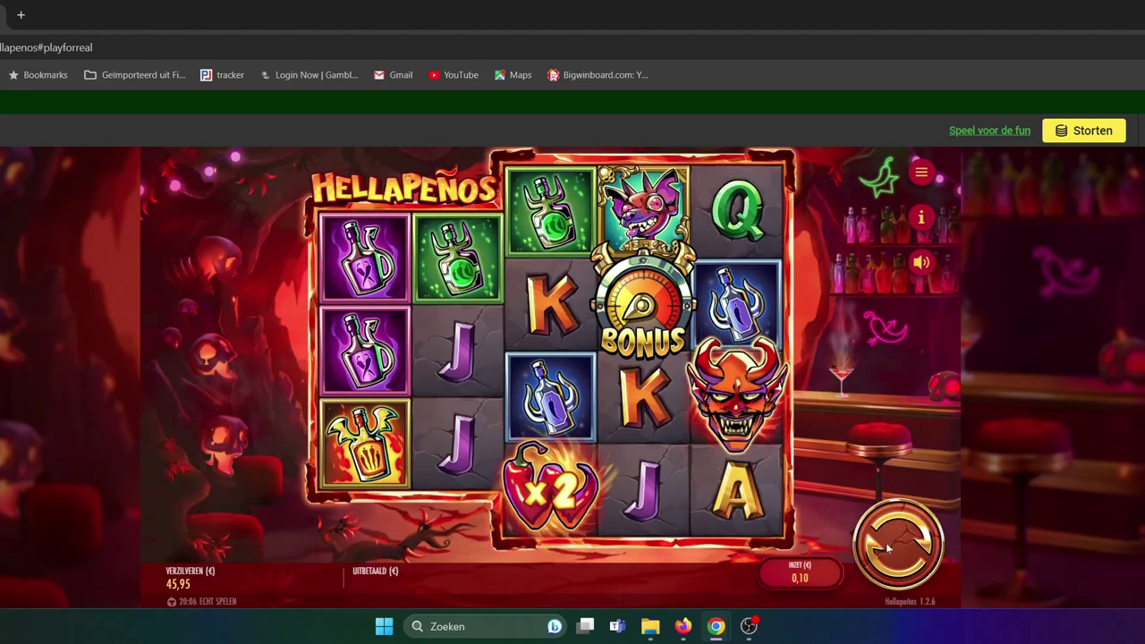
- Play seven €0,10 spins in Hellapeños, ending on a 0,30 multiplier win
{"action": "left_click", "coordinate": [895, 543]}
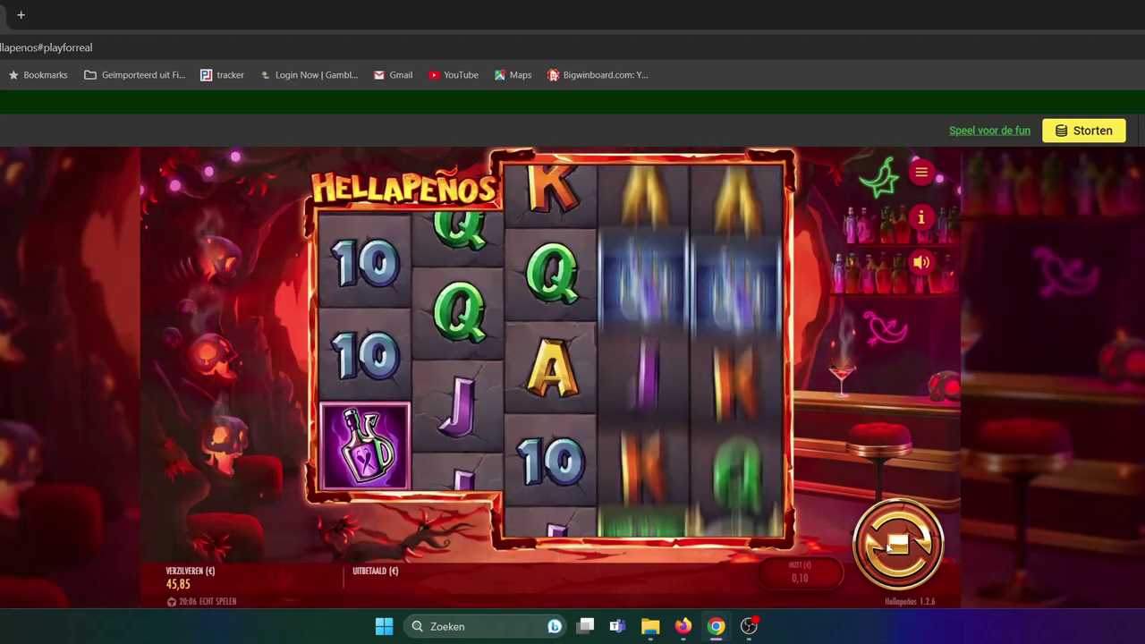
{"action": "left_click", "coordinate": [886, 542]}
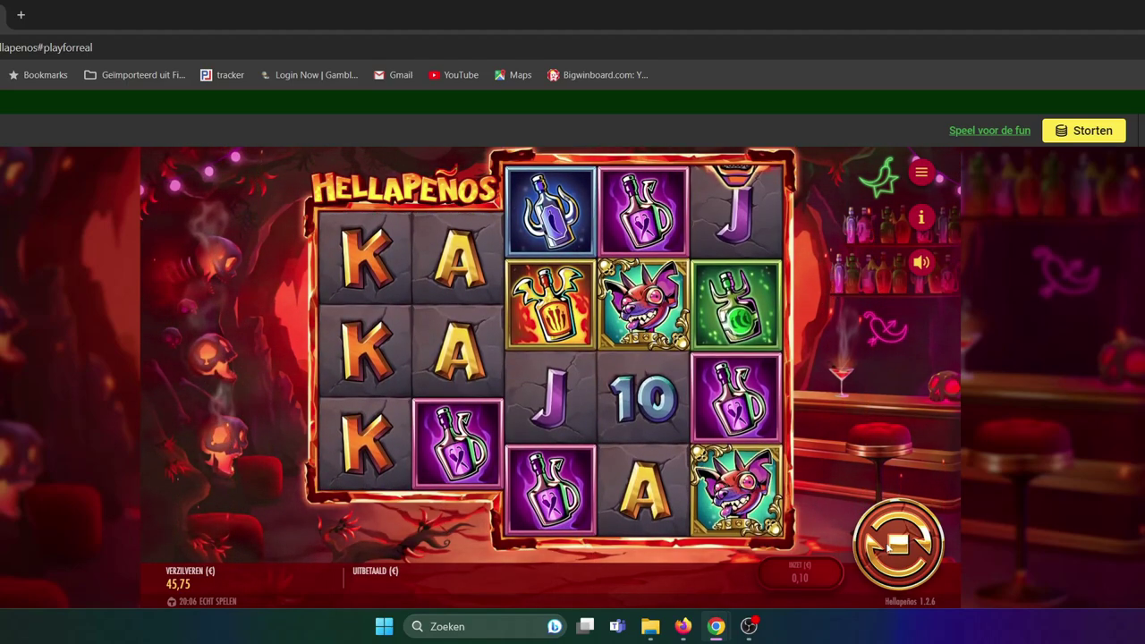
{"action": "left_click", "coordinate": [891, 543]}
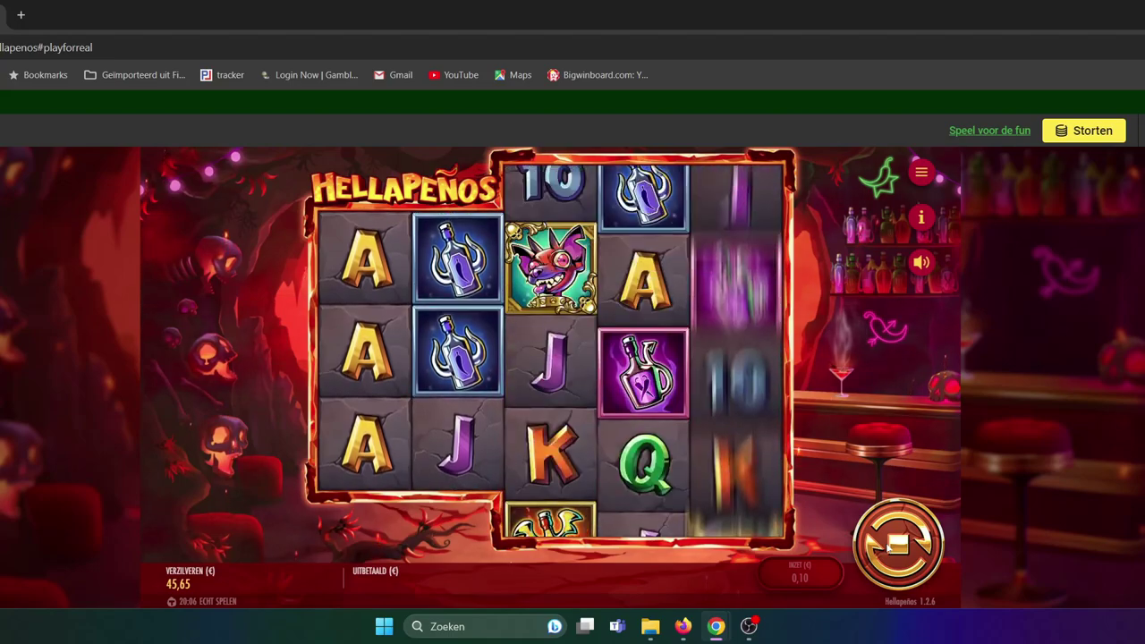
{"action": "left_click", "coordinate": [886, 542]}
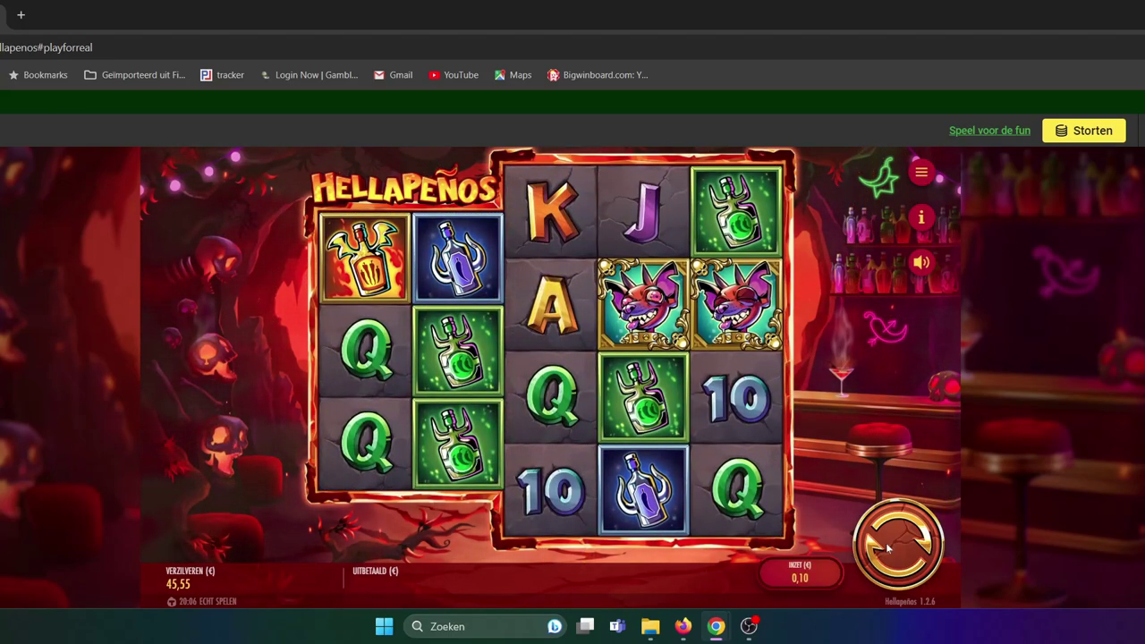
{"action": "left_click", "coordinate": [887, 548]}
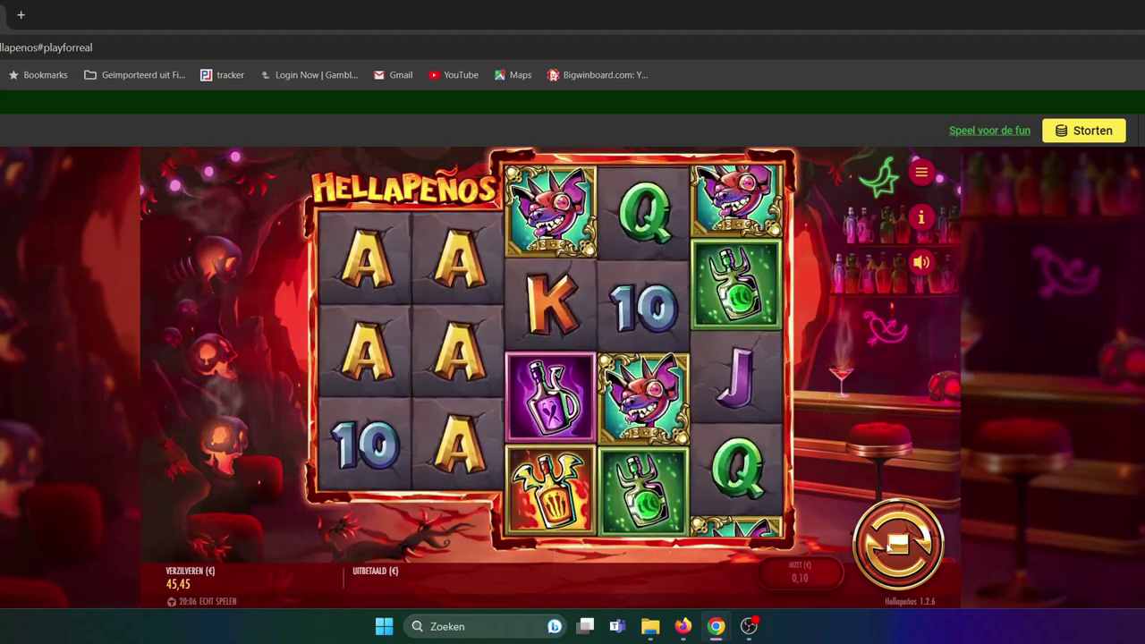
{"action": "left_click", "coordinate": [886, 543]}
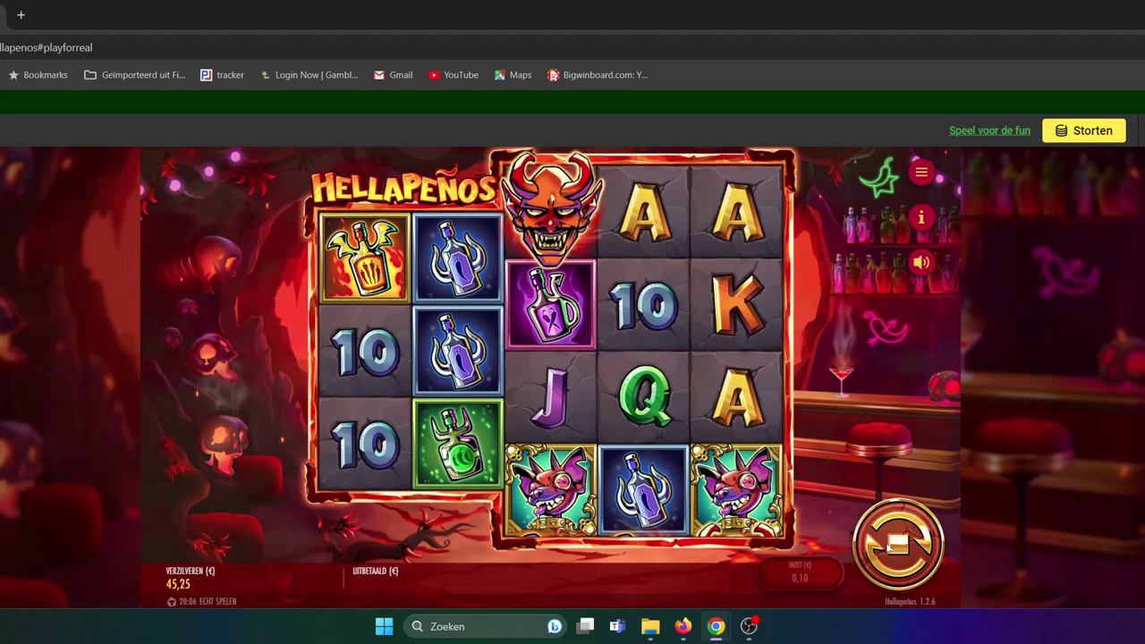
{"action": "left_click", "coordinate": [892, 545]}
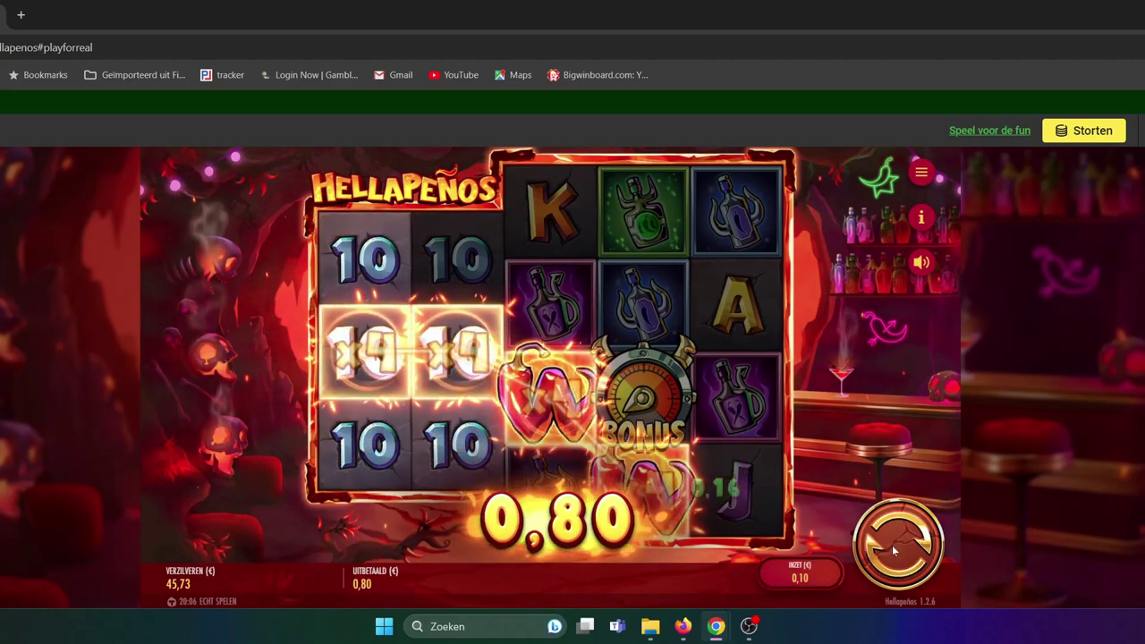
- Play twelve €0,10 Hellapeños spins, collecting a 0,40 win, until one free spin remains
{"action": "left_click", "coordinate": [892, 545]}
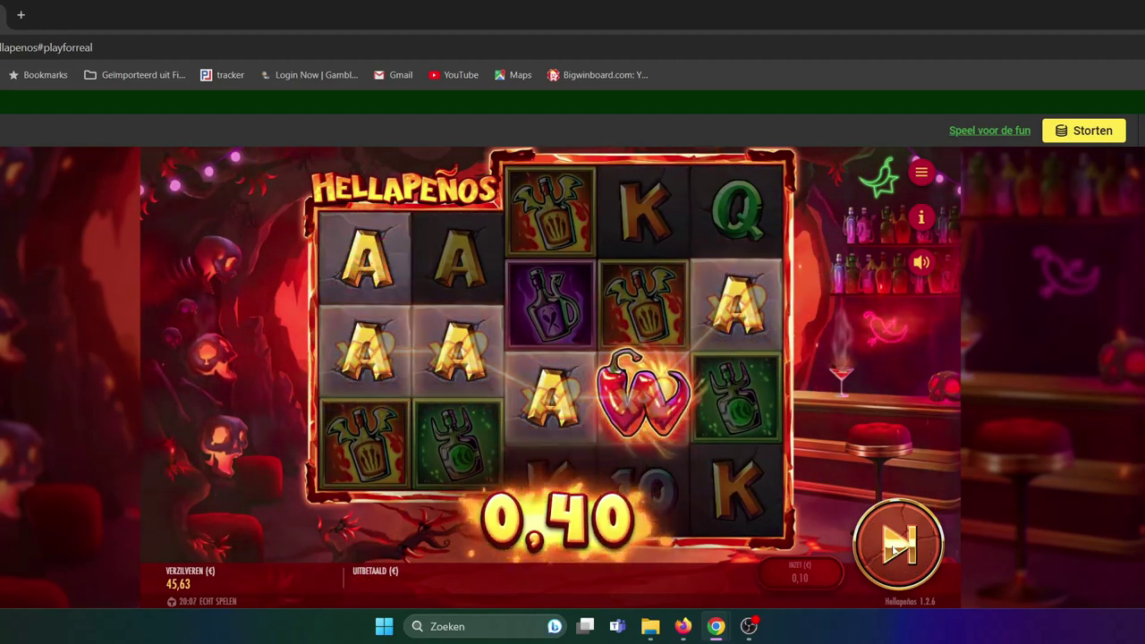
{"action": "left_click", "coordinate": [895, 548]}
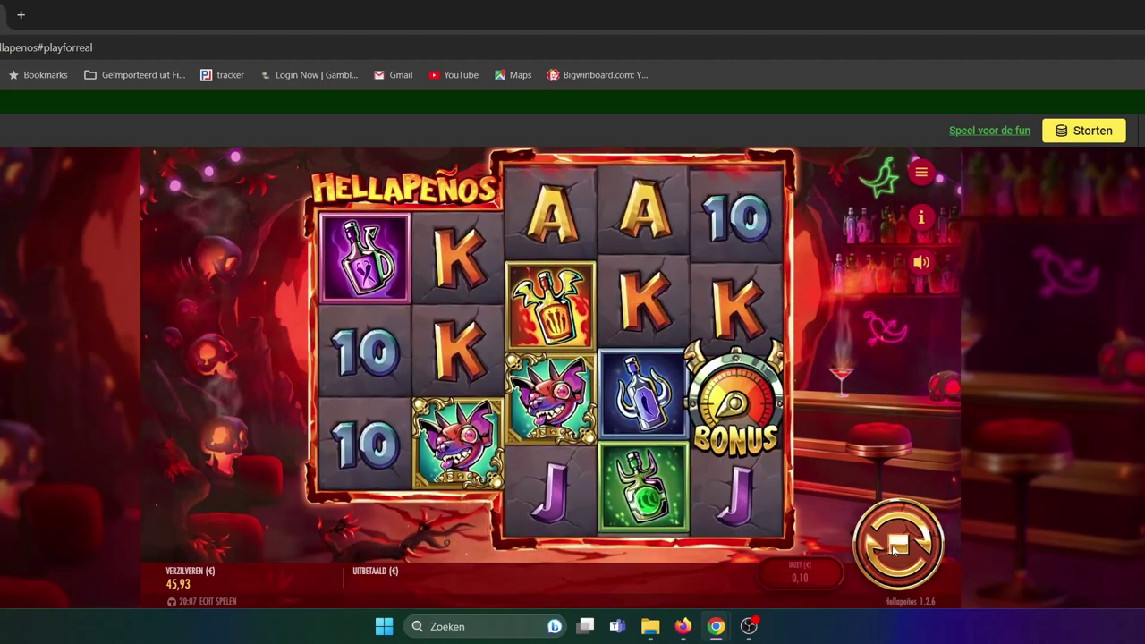
{"action": "left_click", "coordinate": [895, 548]}
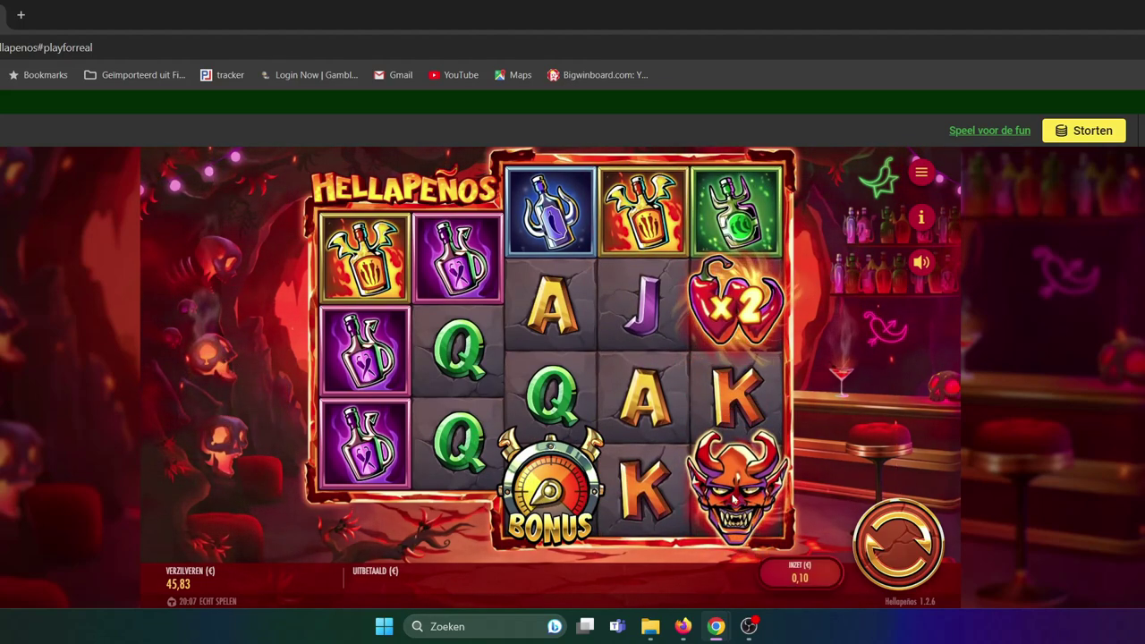
{"action": "left_click", "coordinate": [896, 551]}
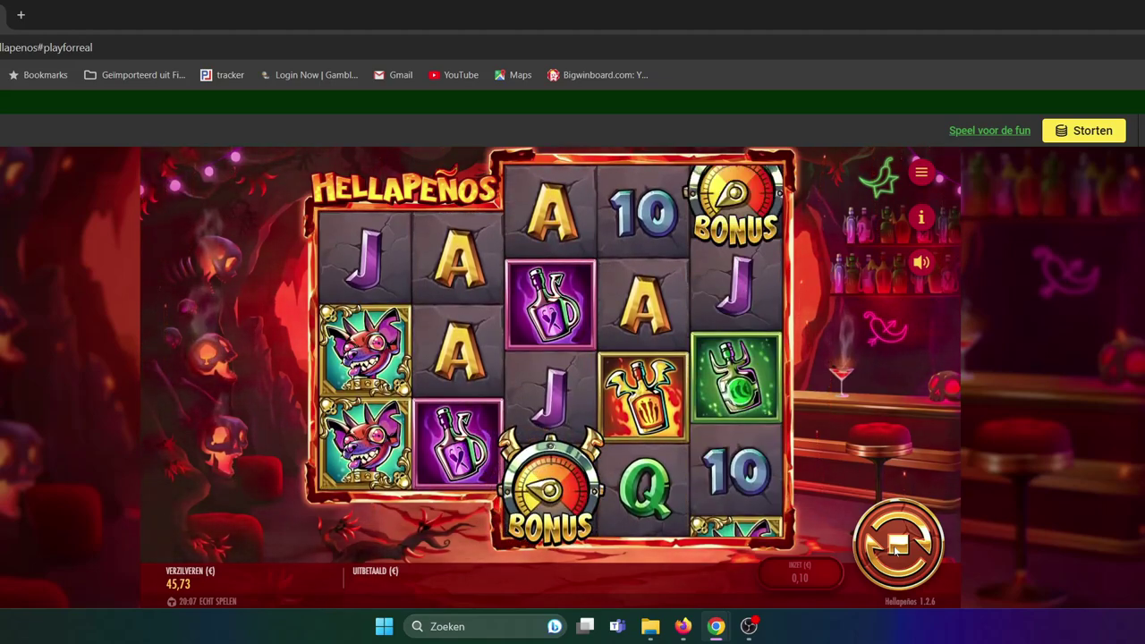
{"action": "left_click", "coordinate": [894, 548]}
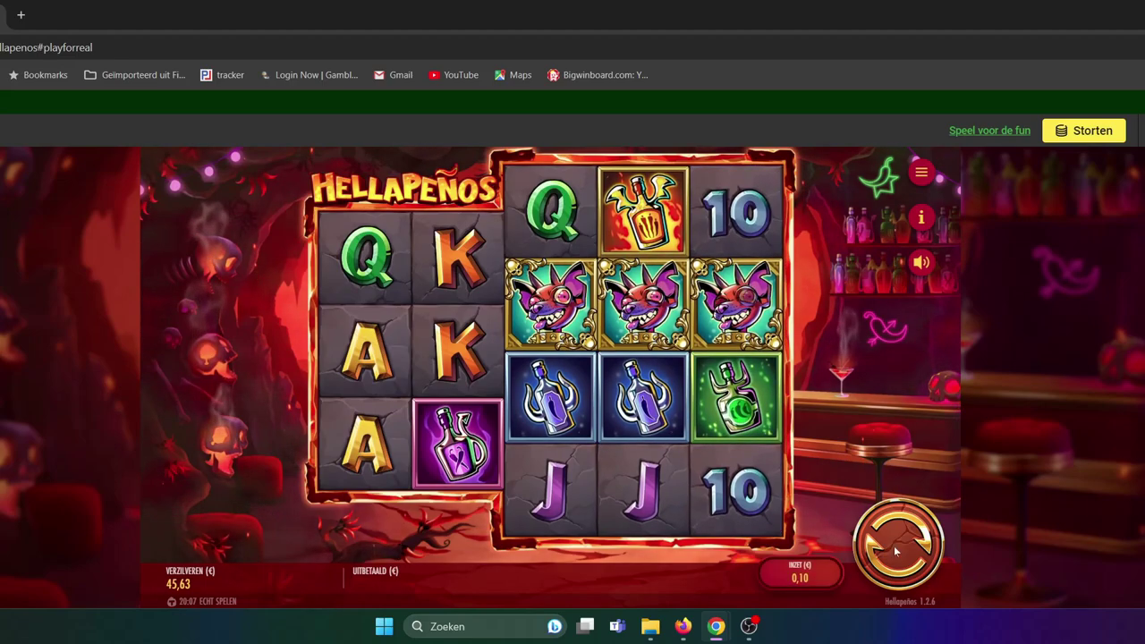
{"action": "left_click", "coordinate": [896, 551]}
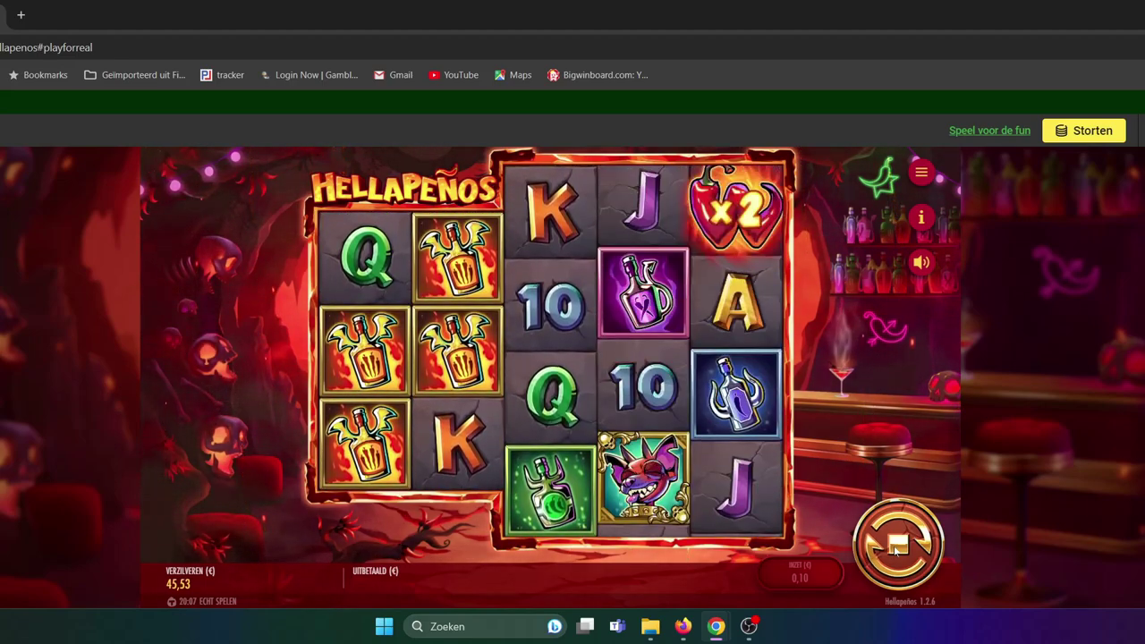
{"action": "left_click", "coordinate": [896, 550]}
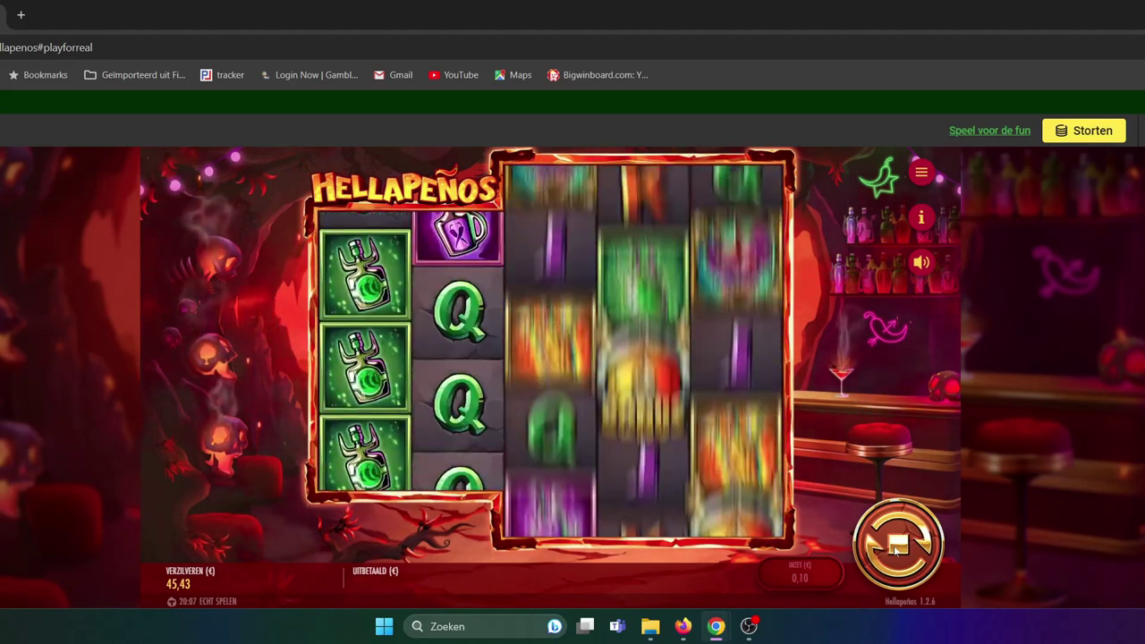
{"action": "left_click", "coordinate": [896, 550]}
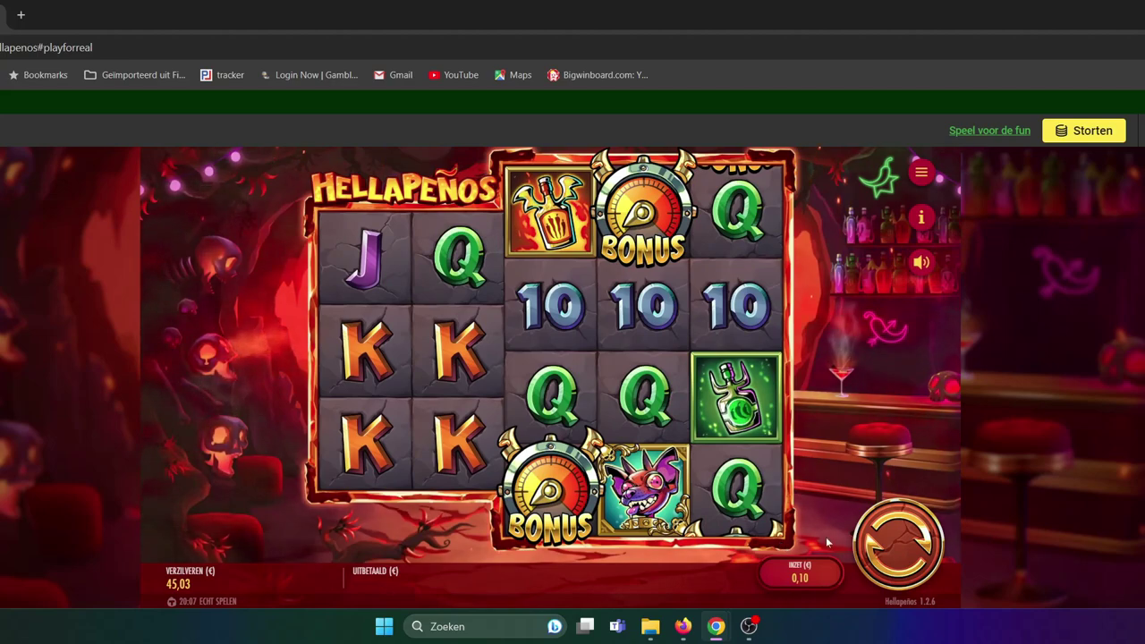
{"action": "left_click", "coordinate": [904, 545]}
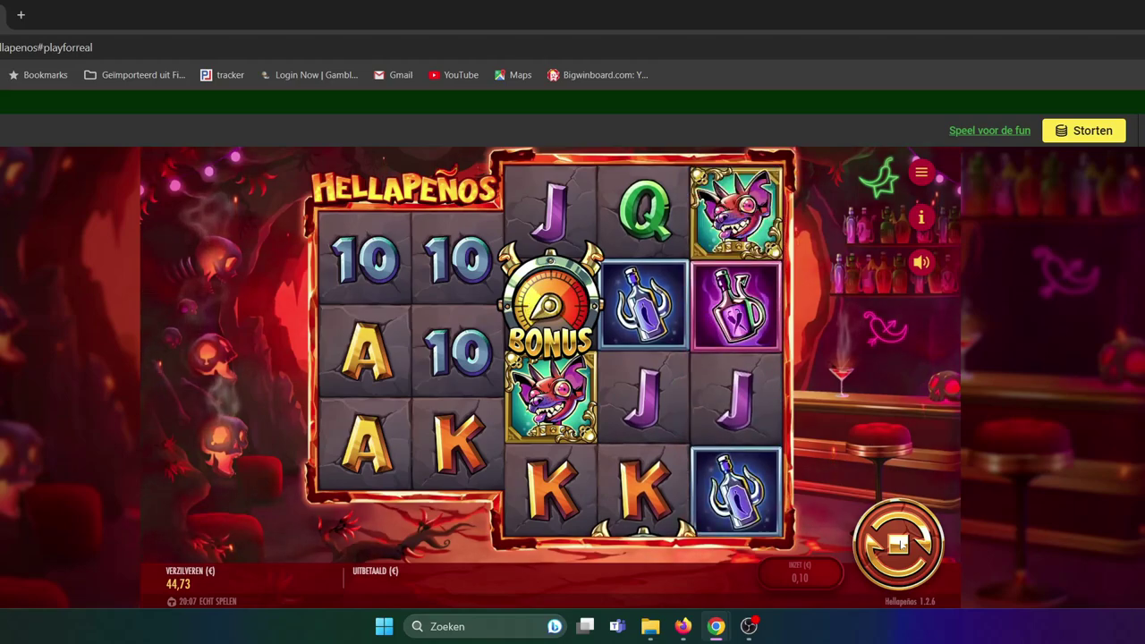
{"action": "left_click", "coordinate": [902, 546]}
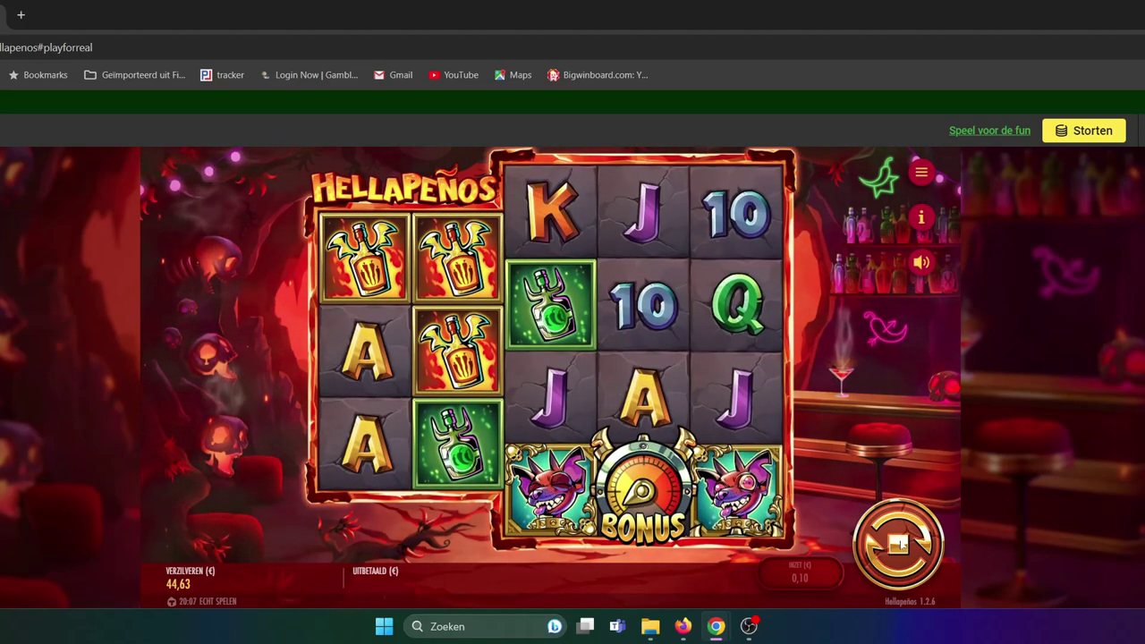
{"action": "left_click", "coordinate": [903, 546]}
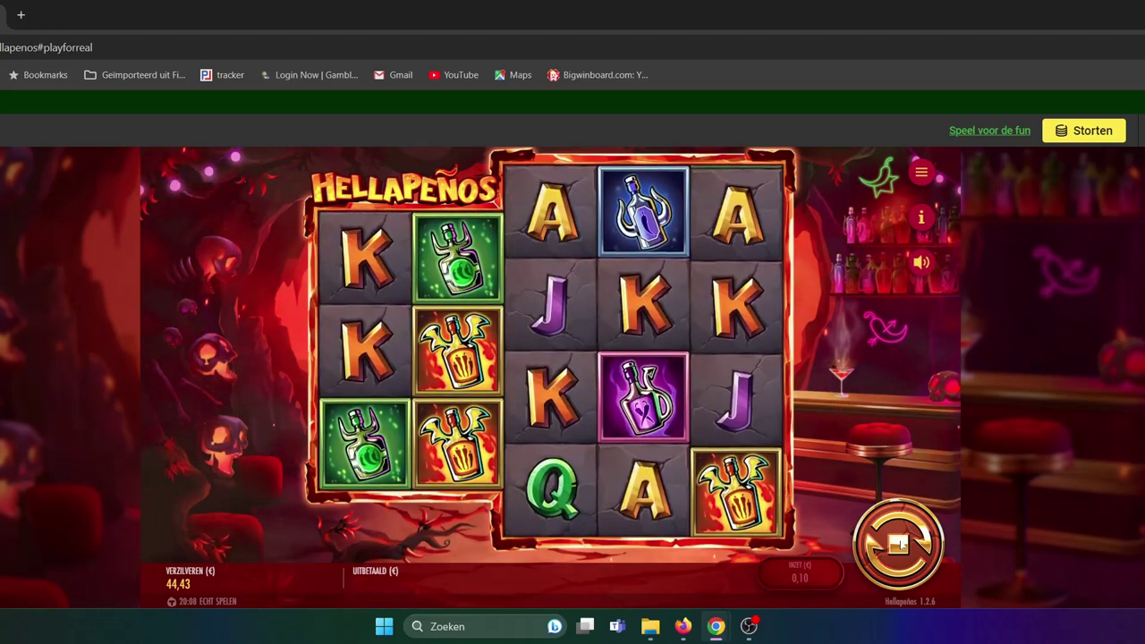
{"action": "left_click", "coordinate": [902, 545]}
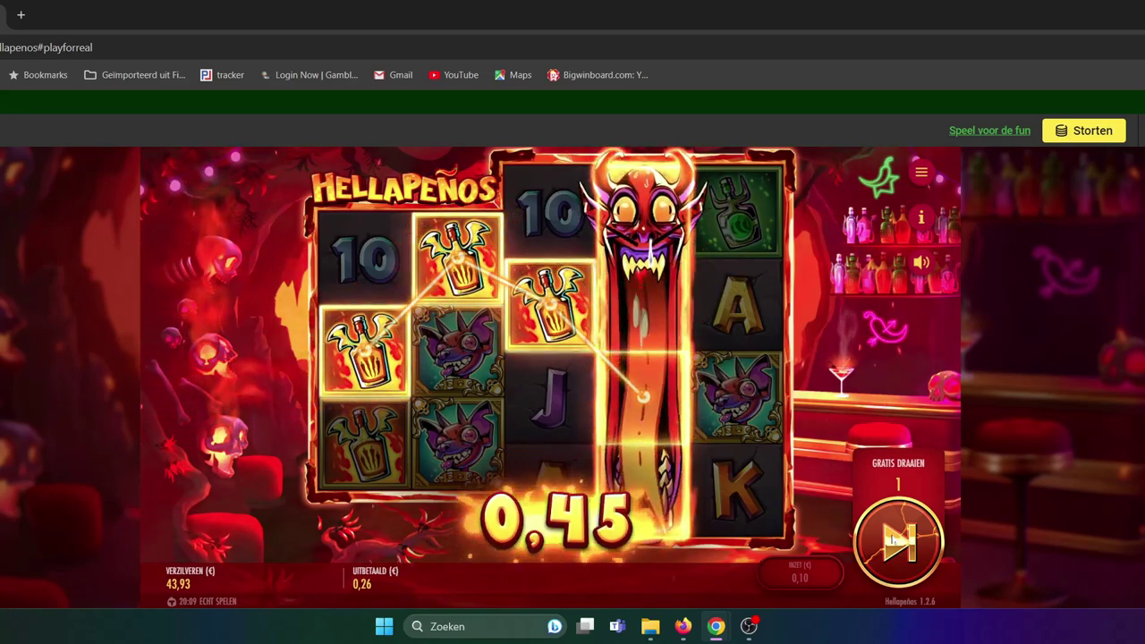
- Play the last Hellapeños free spin, collect the 0,71 total, and resume €0,10 spins
{"action": "left_click", "coordinate": [891, 533]}
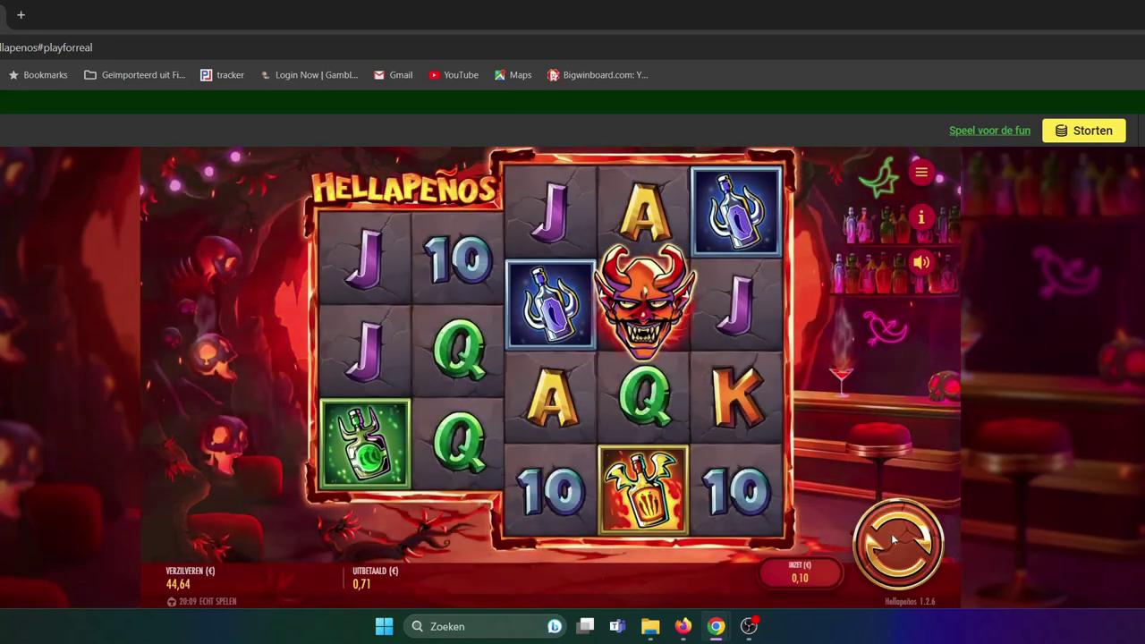
{"action": "left_click", "coordinate": [891, 533]}
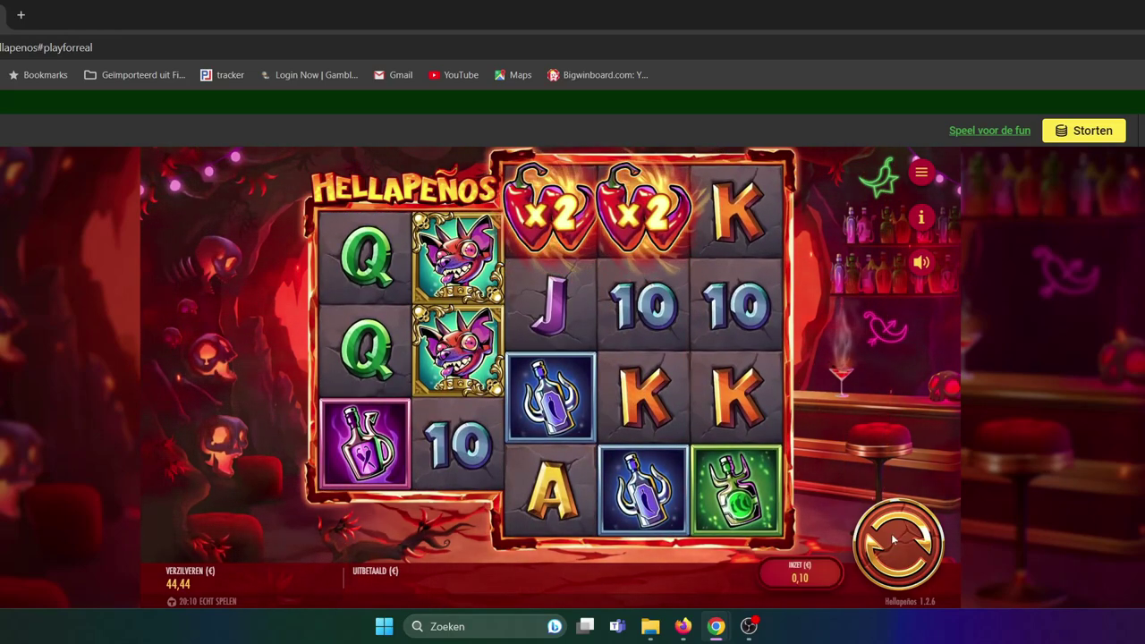
- Play eight more Hellapeños base-game spins, collecting wins of 1,20, 0,50 and 0,10
{"action": "left_click", "coordinate": [893, 540]}
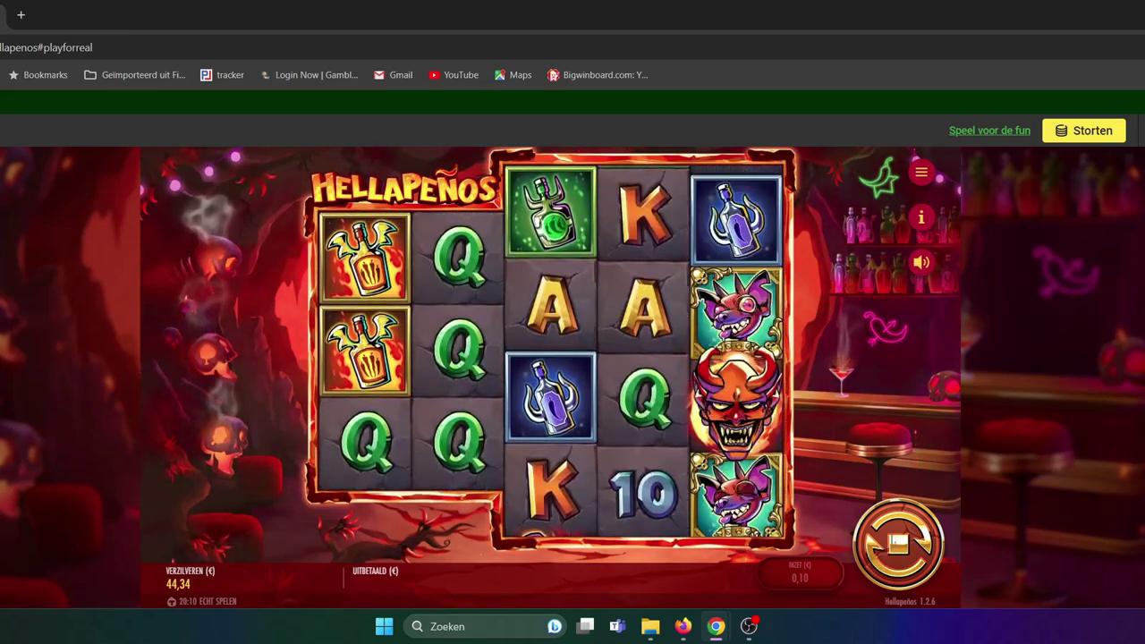
{"action": "left_click", "coordinate": [893, 540]}
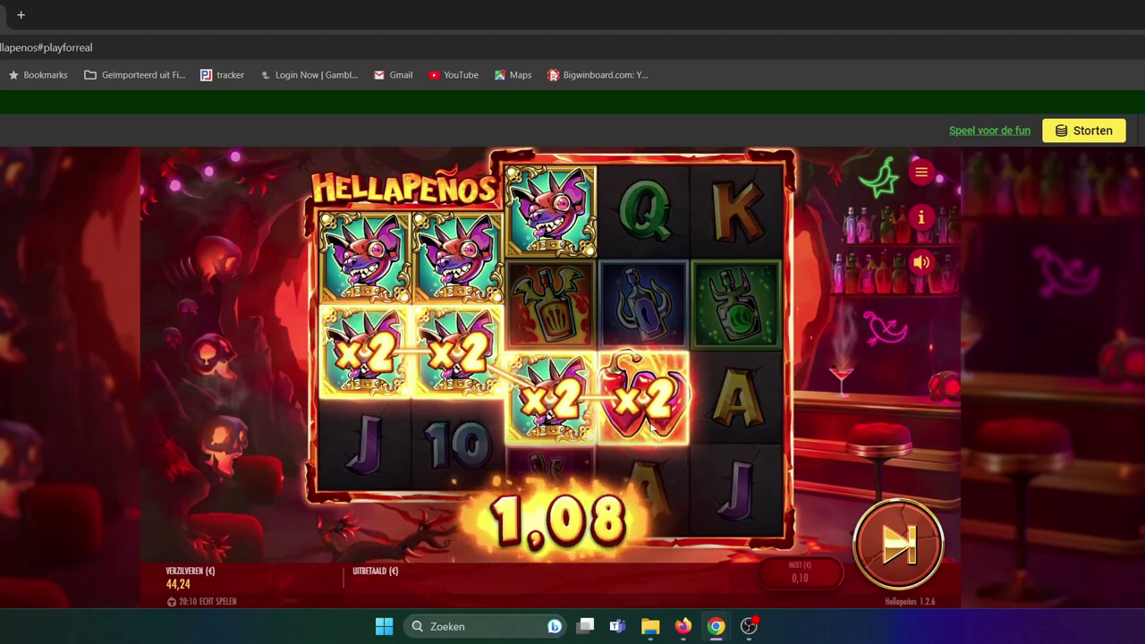
{"action": "left_click", "coordinate": [906, 548]}
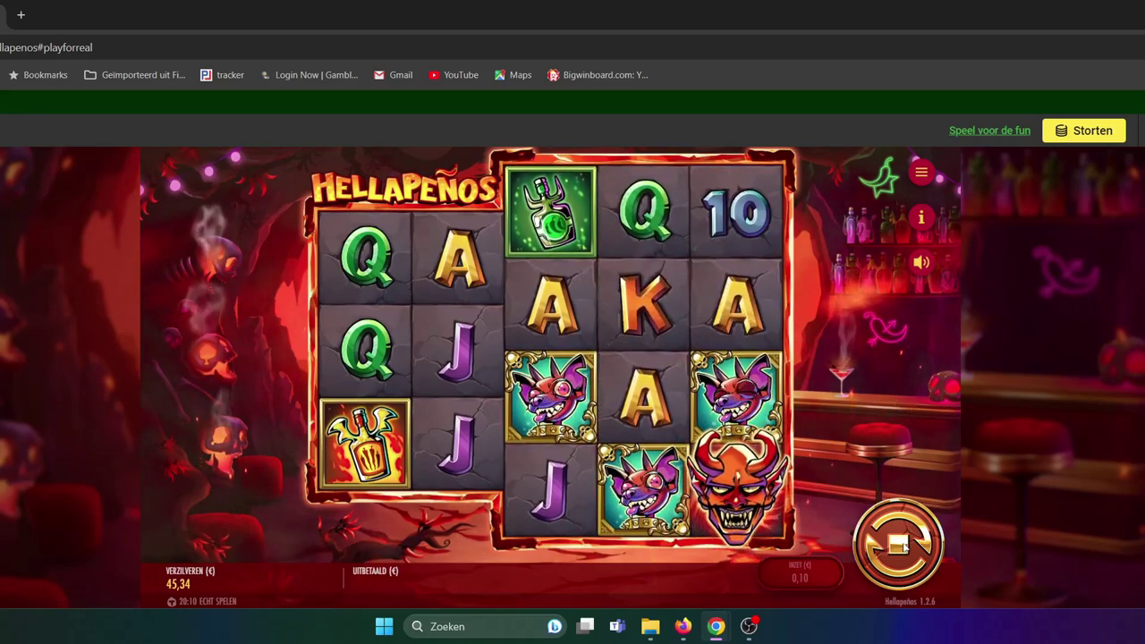
{"action": "left_click", "coordinate": [906, 546]}
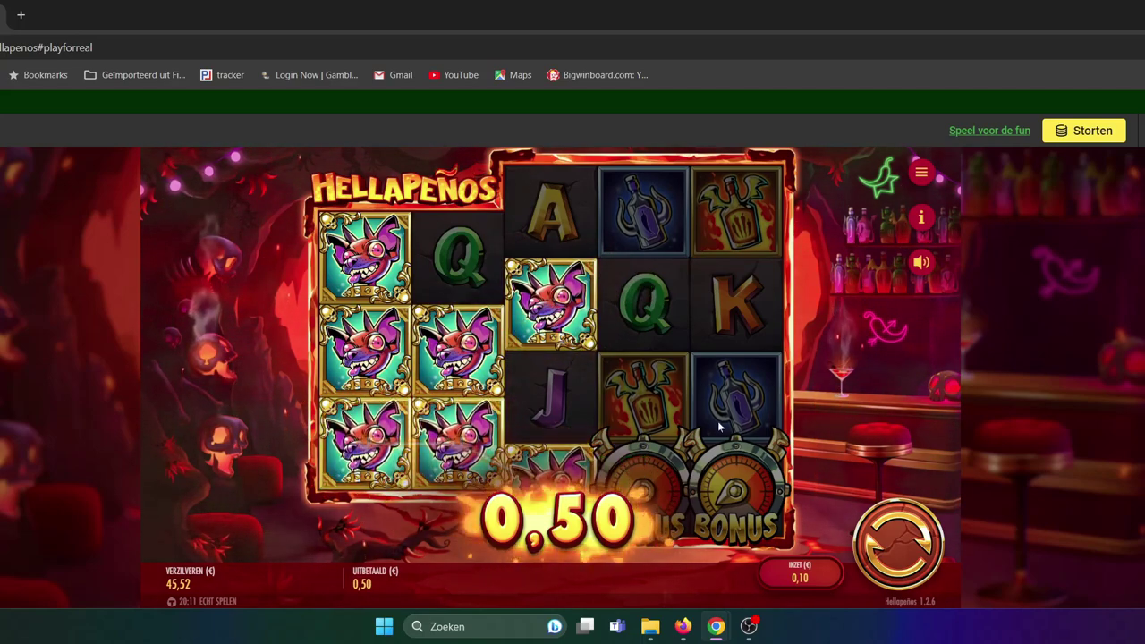
{"action": "left_click", "coordinate": [896, 547]}
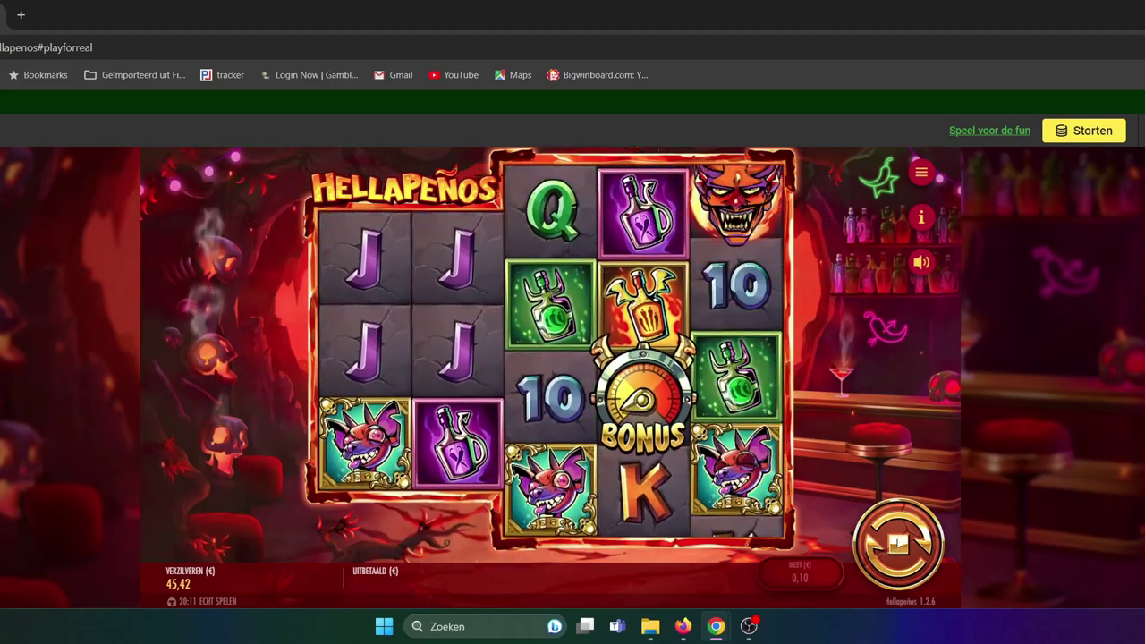
{"action": "key", "text": "space"}
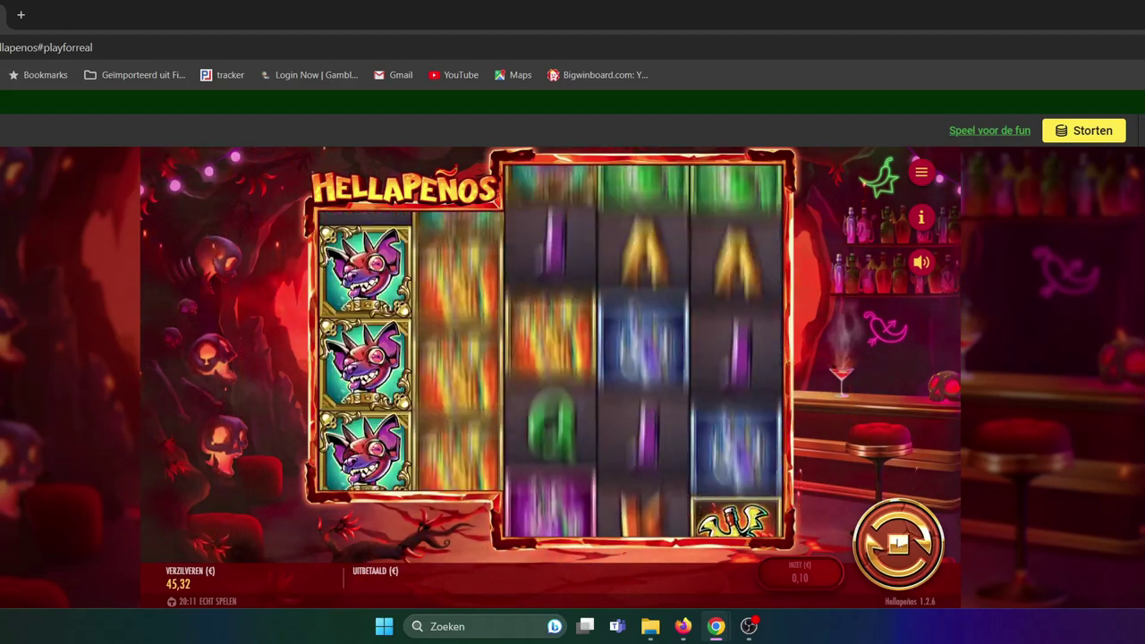
{"action": "left_click", "coordinate": [900, 544]}
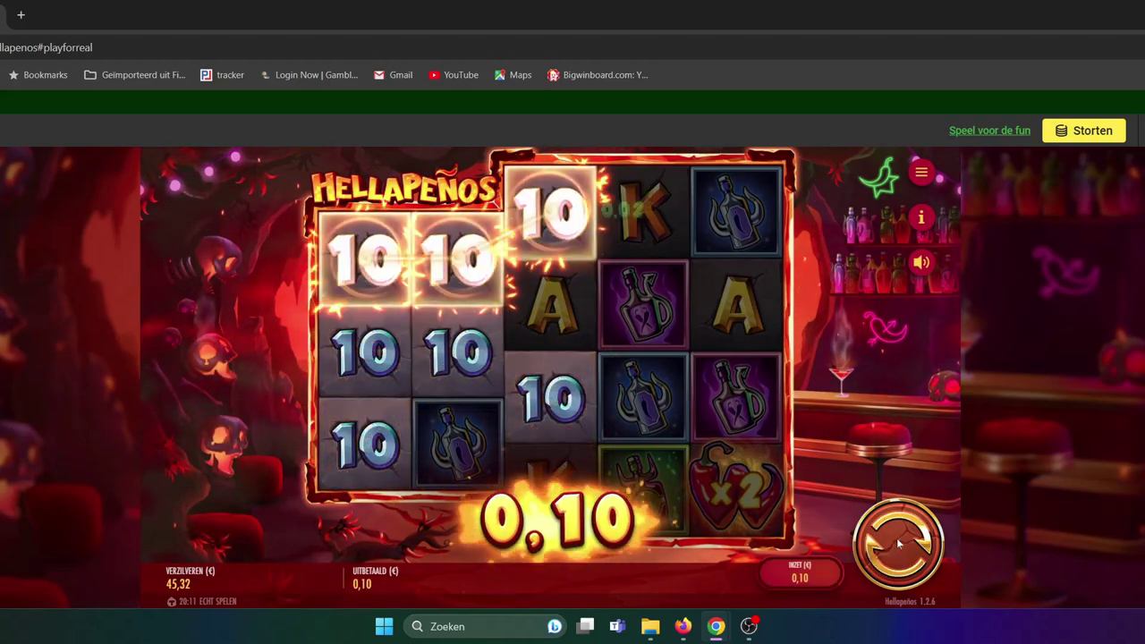
{"action": "left_click", "coordinate": [900, 543]}
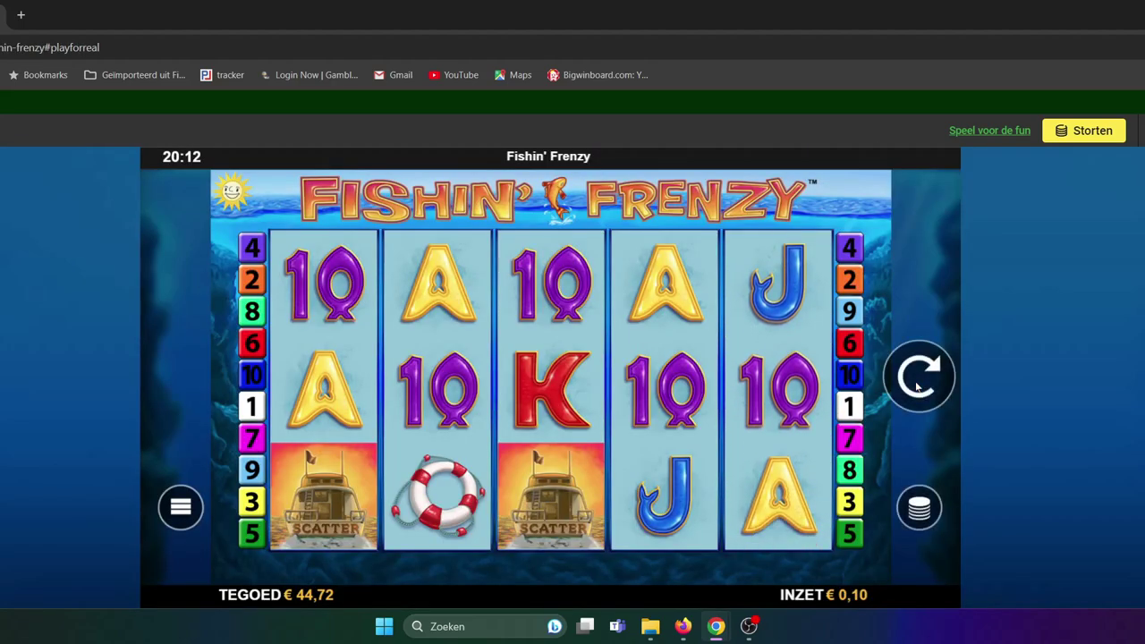
- Play fourteen €0,10 Fishin' Frenzy spins, collecting the line 6 and line 7 wins
{"action": "left_click", "coordinate": [917, 384]}
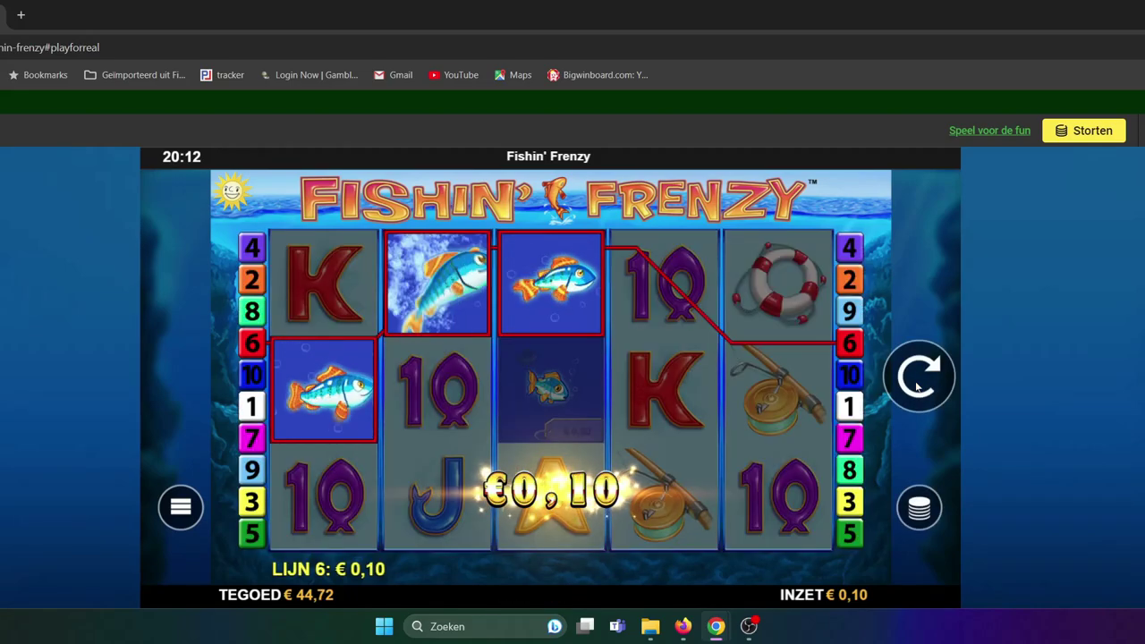
{"action": "left_click", "coordinate": [916, 387]}
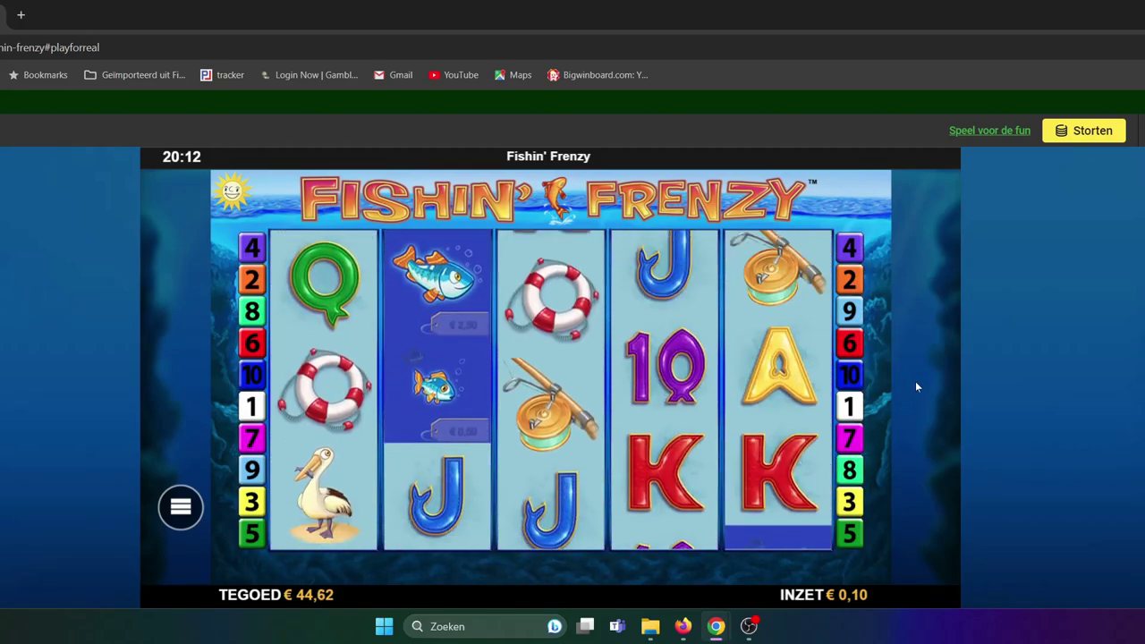
{"action": "left_click", "coordinate": [917, 386]}
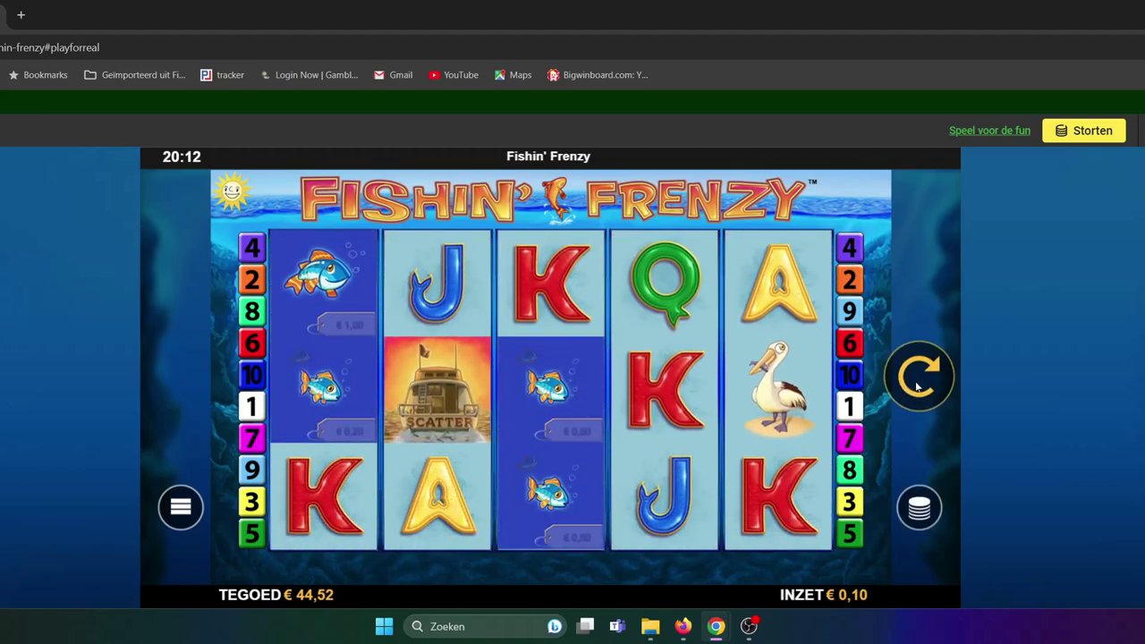
{"action": "left_click", "coordinate": [916, 386]}
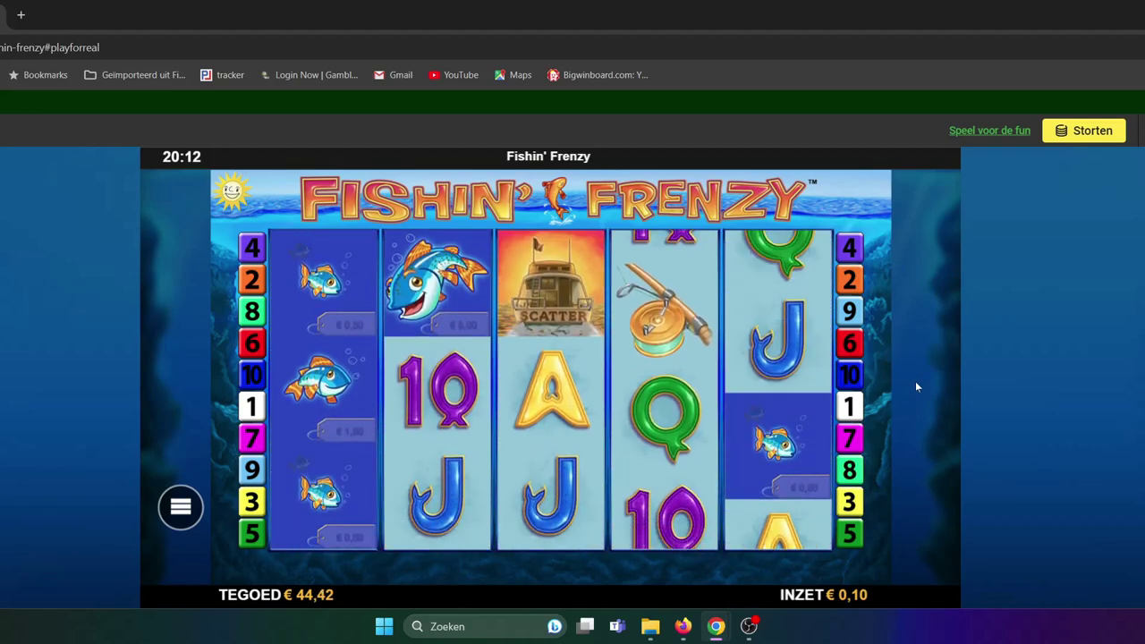
{"action": "left_click", "coordinate": [916, 386]}
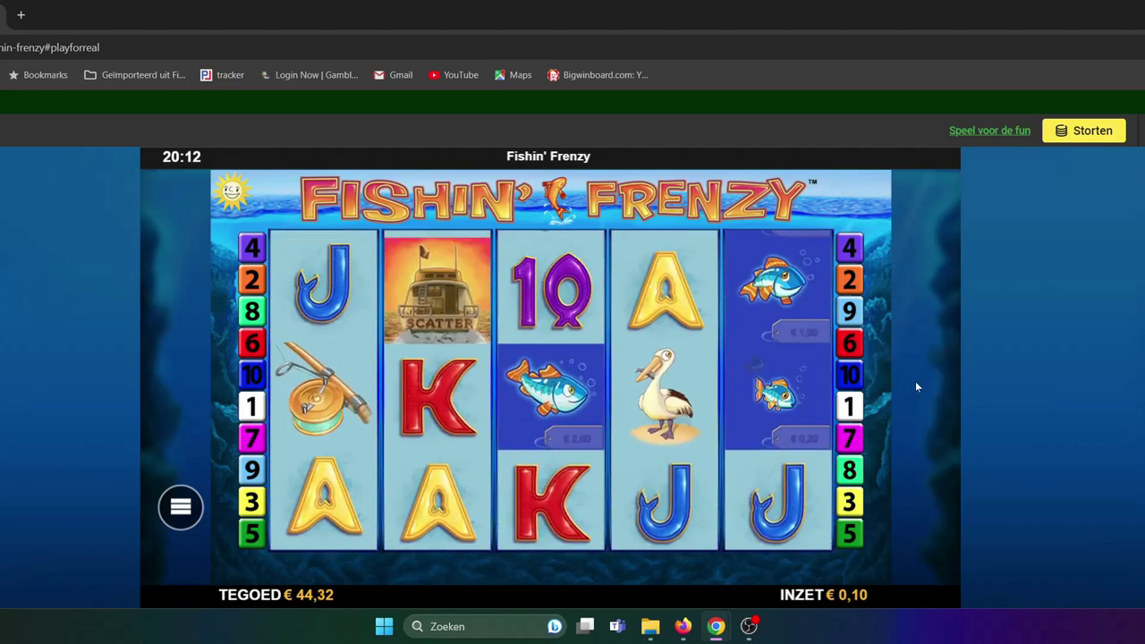
{"action": "left_click", "coordinate": [917, 386]}
{"action": "left_click", "coordinate": [916, 384]}
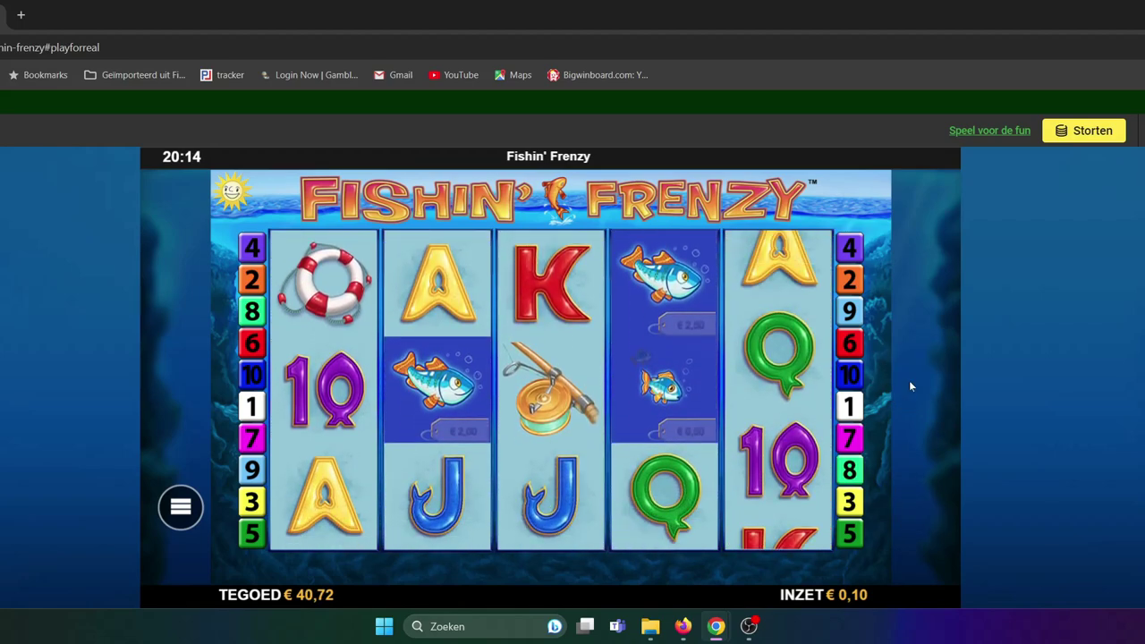
{"action": "left_click", "coordinate": [911, 385]}
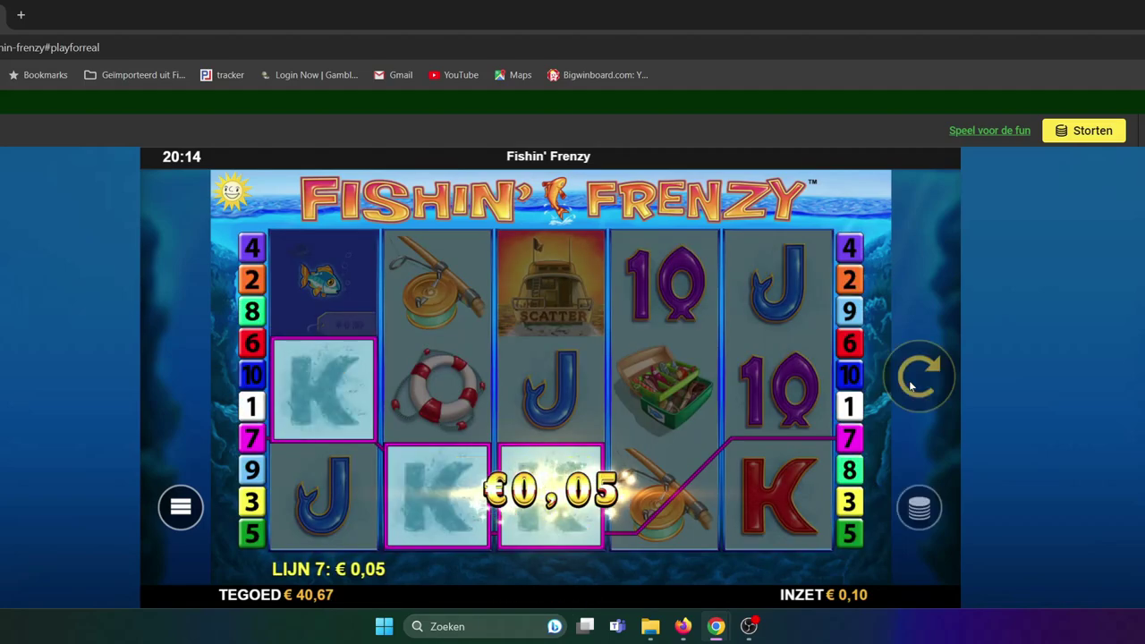
{"action": "left_click", "coordinate": [911, 385]}
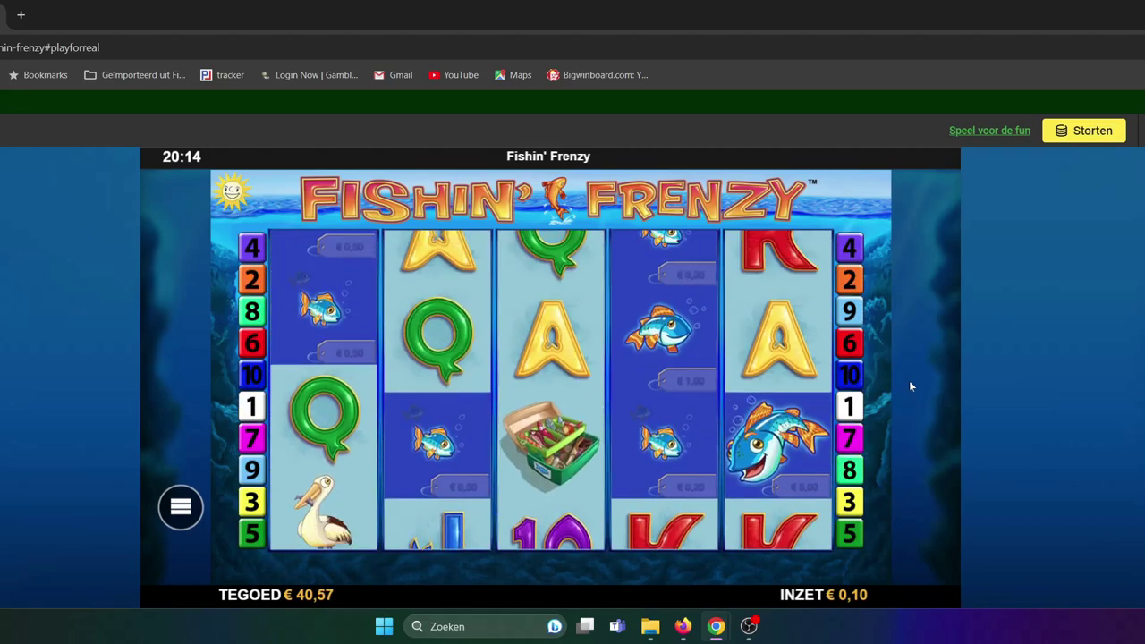
{"action": "left_click", "coordinate": [911, 387]}
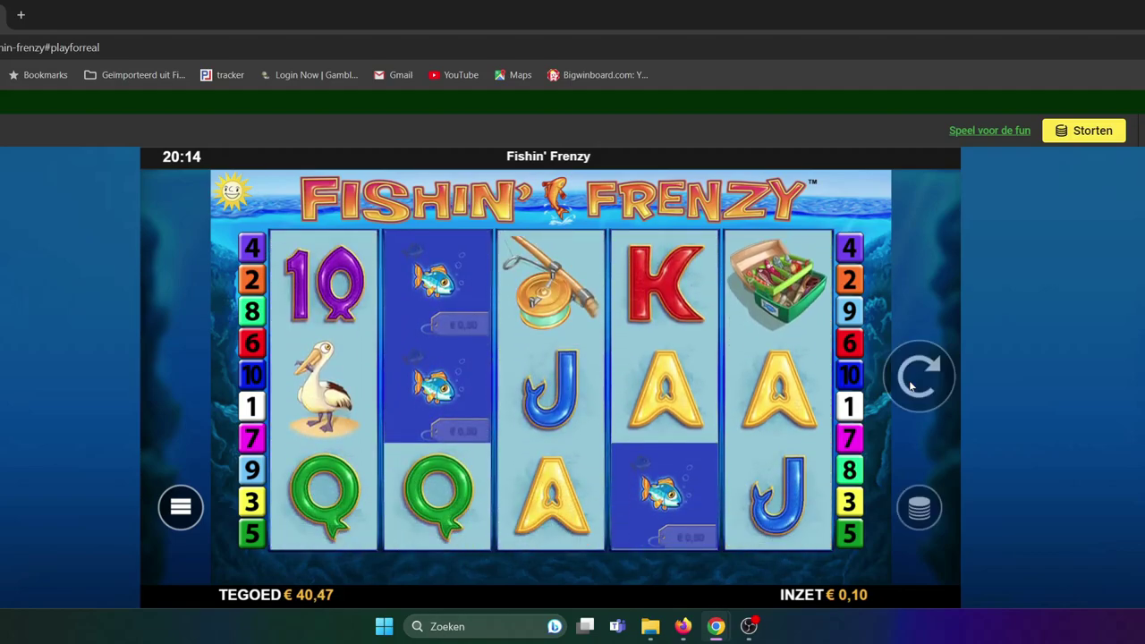
{"action": "left_click", "coordinate": [909, 385]}
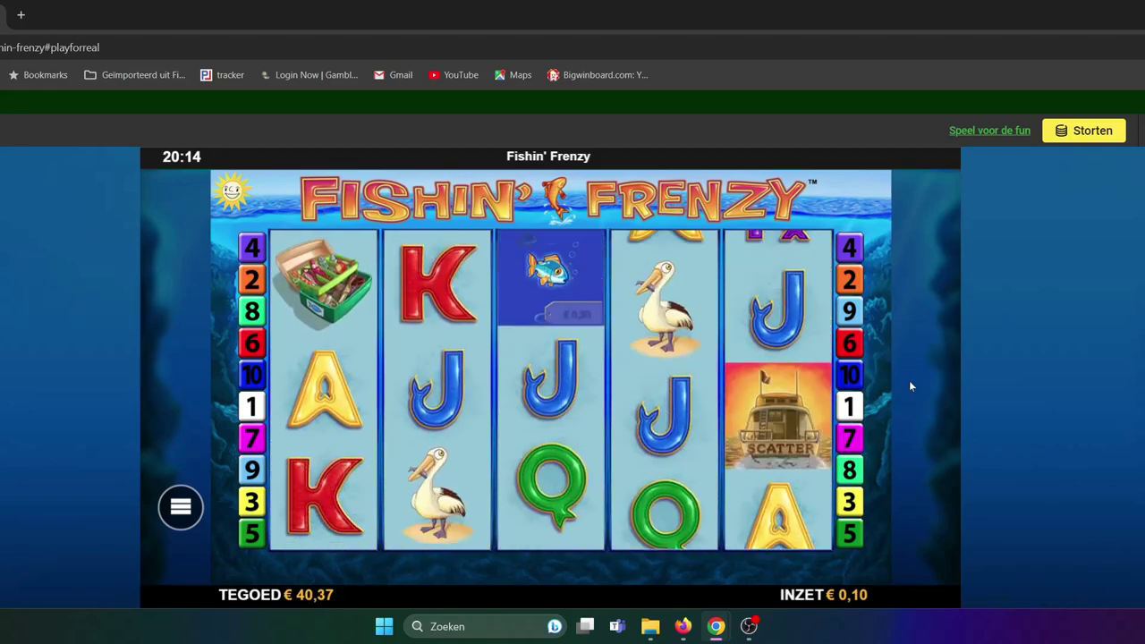
{"action": "left_click", "coordinate": [911, 385]}
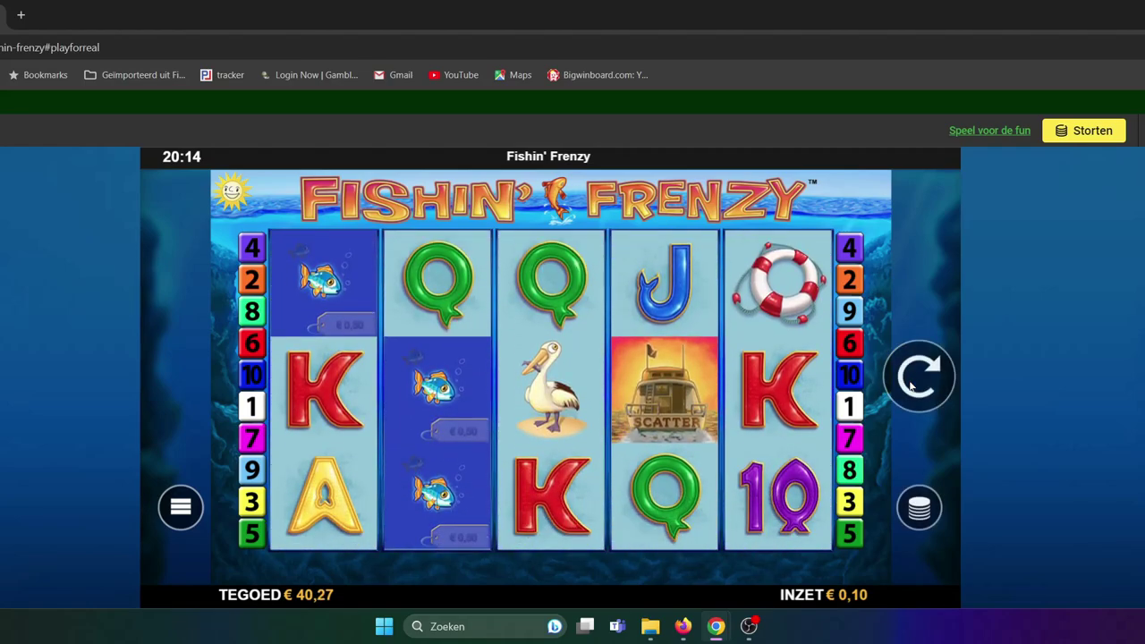
{"action": "left_click", "coordinate": [910, 386]}
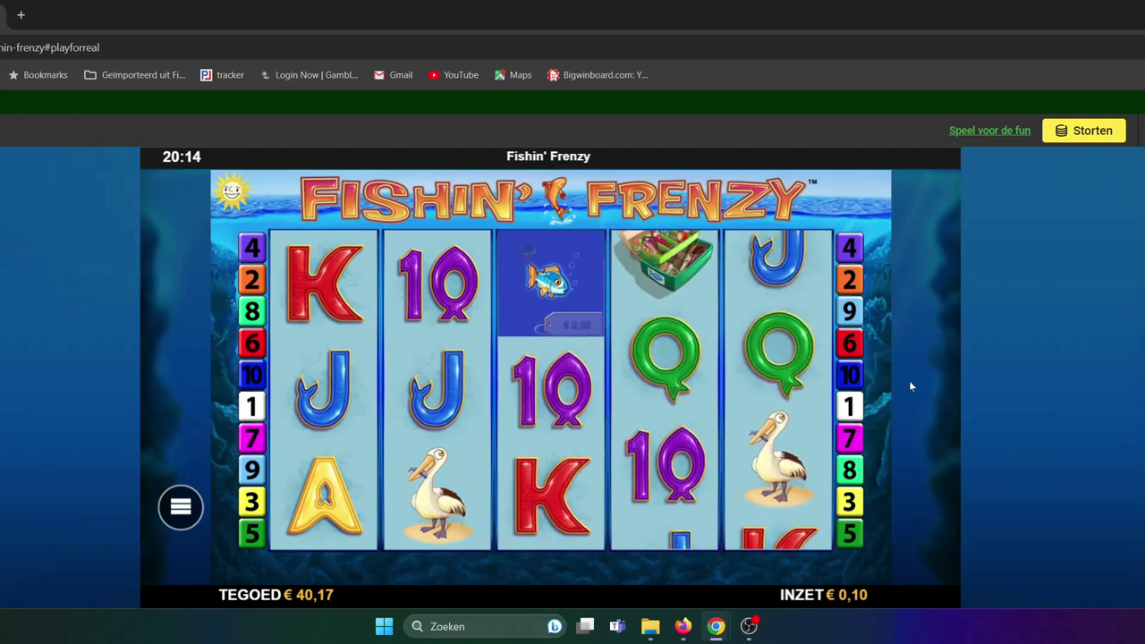
{"action": "left_click", "coordinate": [910, 386]}
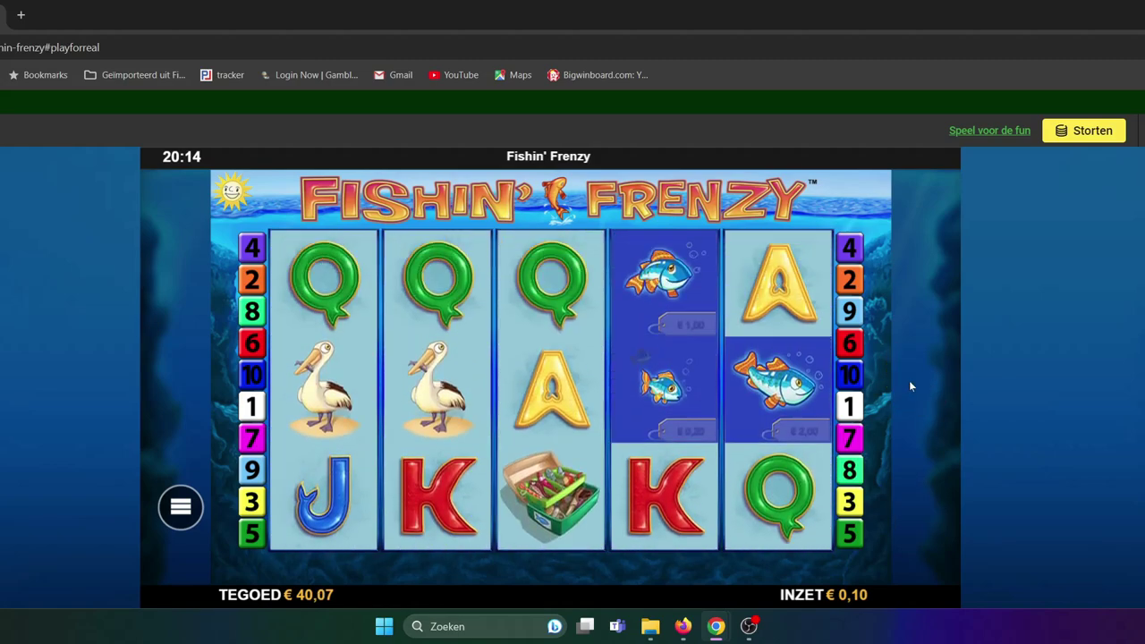